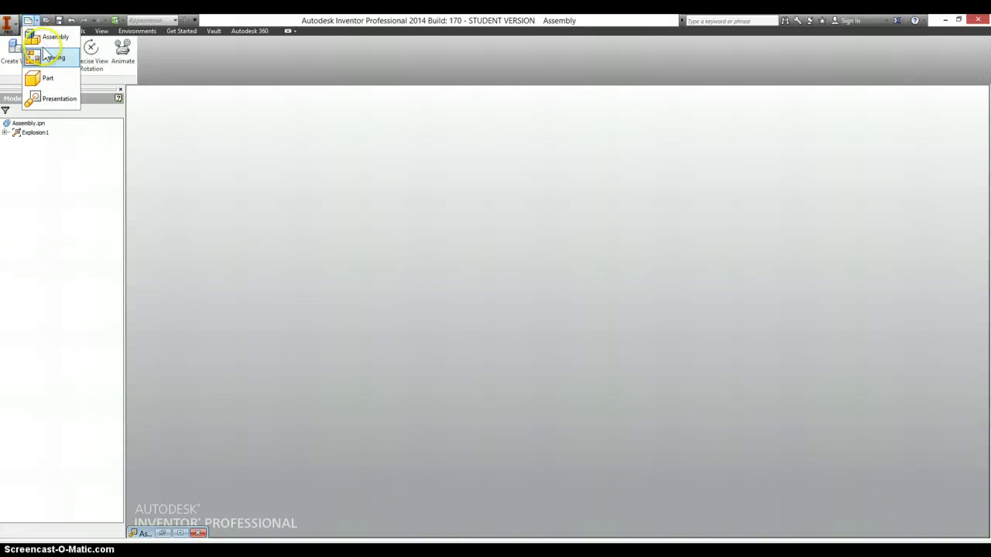
Start a new drawing and change Sheet:1 to size A.
{"action": "left_click", "coordinate": [45, 65]}
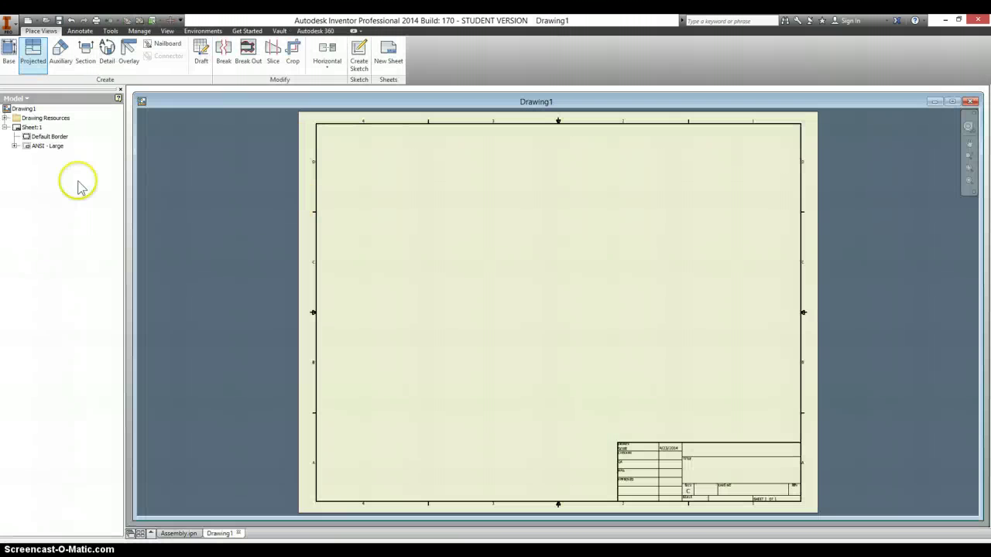
{"action": "right_click", "coordinate": [31, 129]}
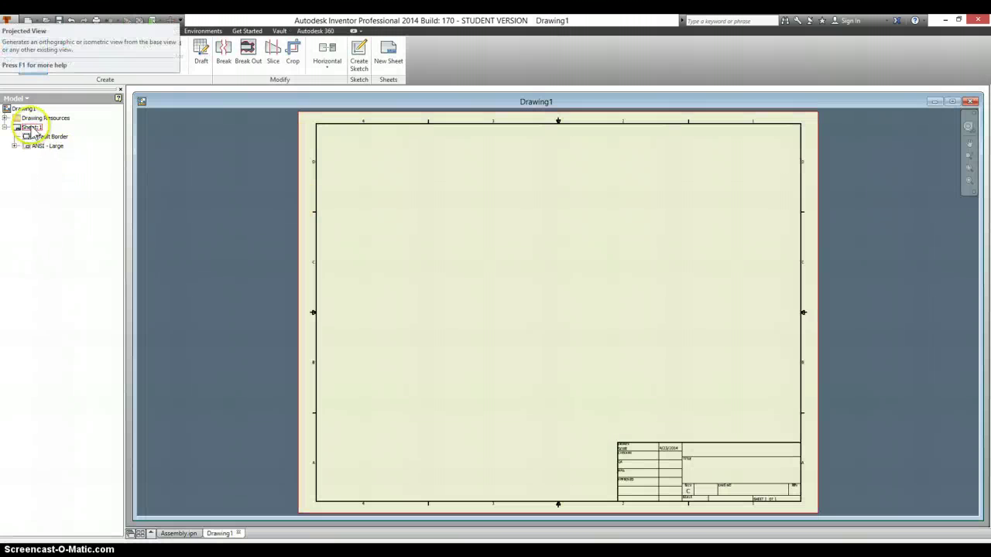
{"action": "left_click", "coordinate": [190, 191]}
{"action": "right_click", "coordinate": [35, 129]}
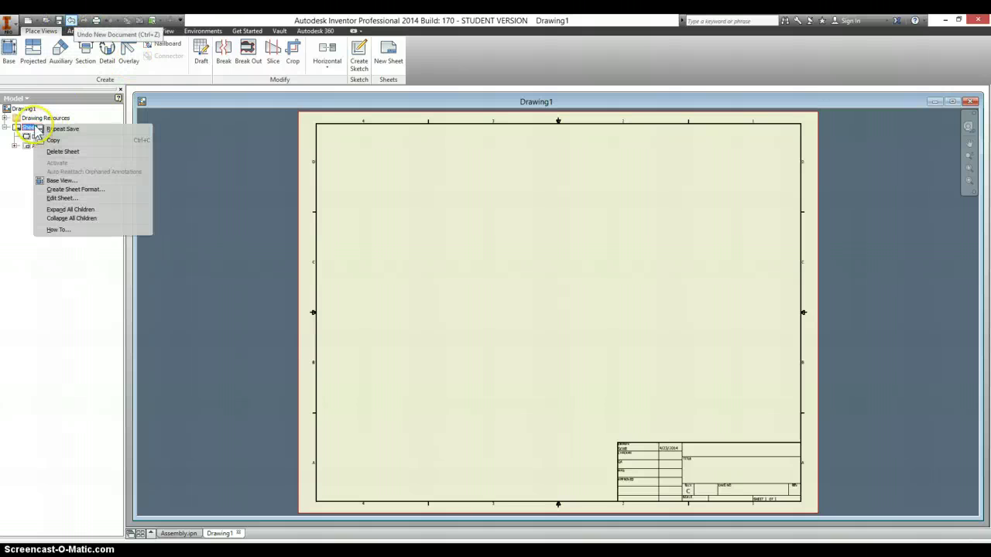
{"action": "left_click", "coordinate": [78, 197]}
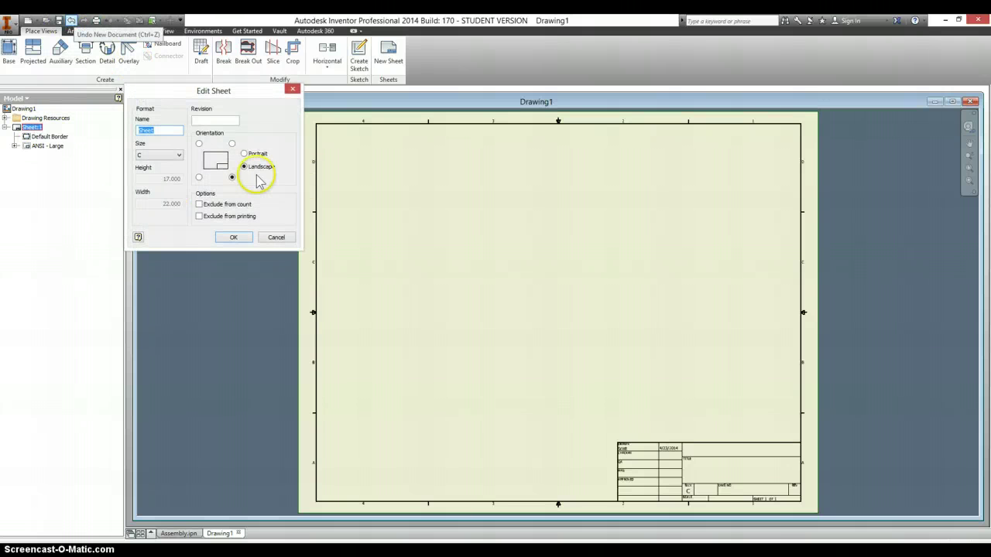
{"action": "left_click", "coordinate": [164, 155]}
{"action": "left_click", "coordinate": [162, 165]}
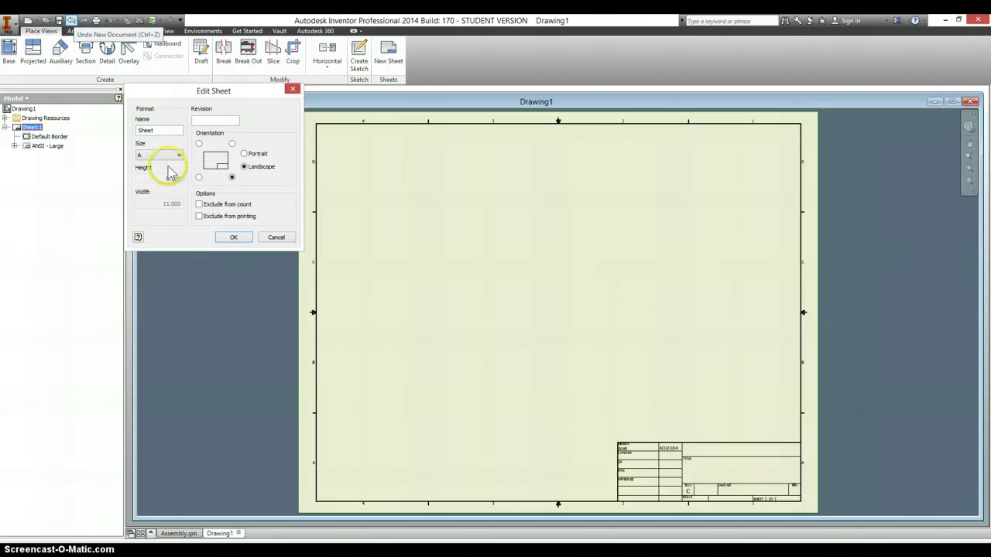
{"action": "left_click", "coordinate": [233, 237]}
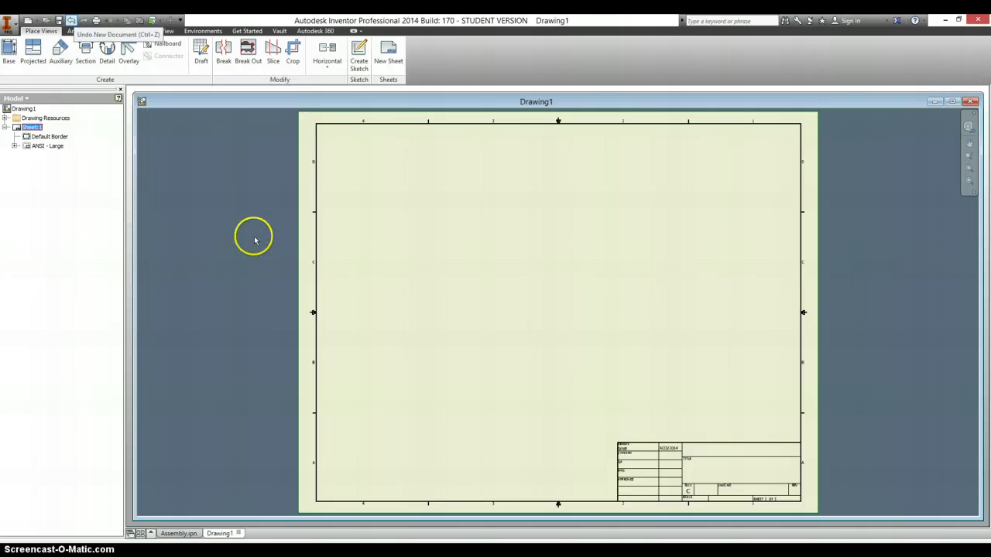
Replace the ANSI - Large title block with the ANSI A title block.
{"action": "right_click", "coordinate": [43, 146]}
{"action": "left_click", "coordinate": [62, 162]}
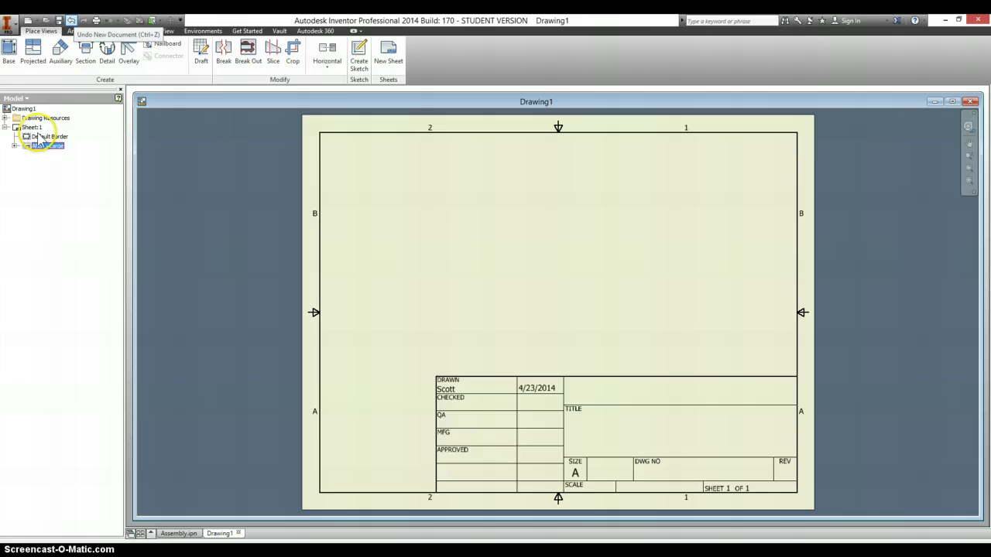
{"action": "left_click", "coordinate": [7, 118]}
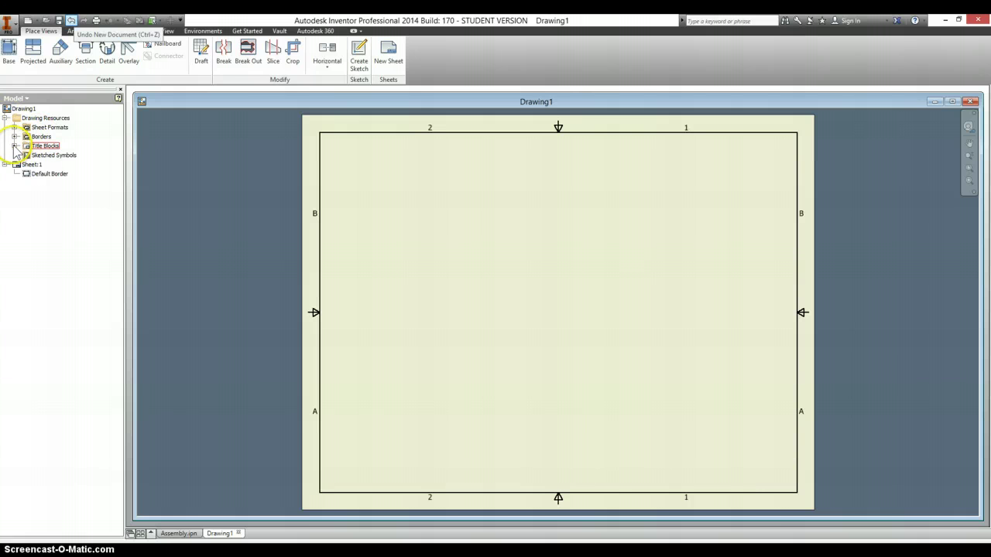
{"action": "left_click", "coordinate": [15, 146]}
{"action": "double_click", "coordinate": [47, 164]}
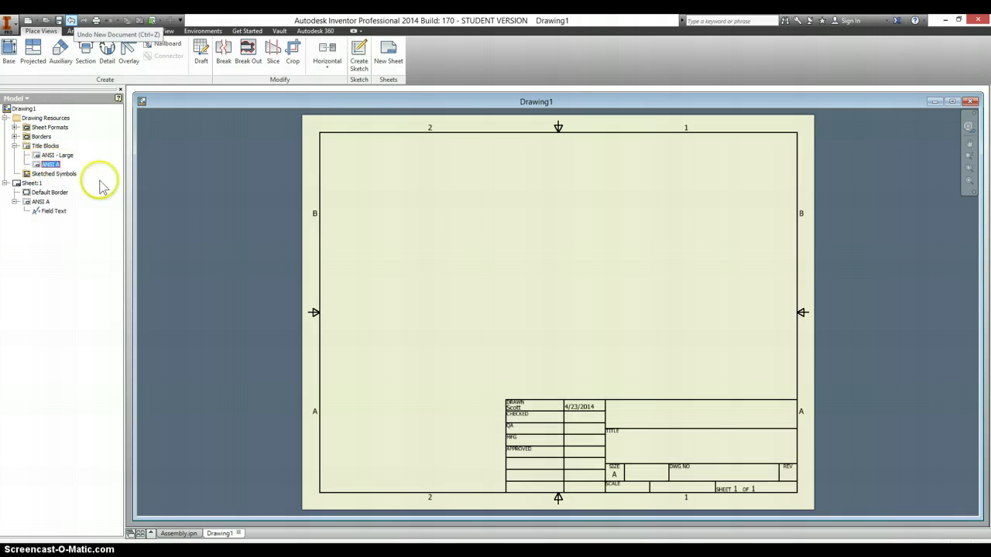
Start a base view of Column.ipt, browsing all Inventor file types, at 1/2 scale.
{"action": "left_click", "coordinate": [10, 51]}
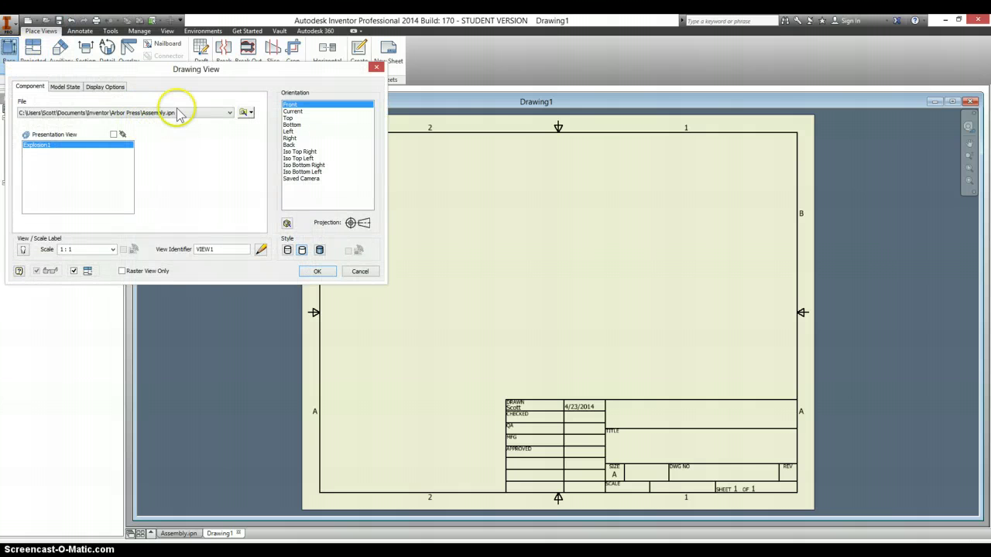
{"action": "left_click", "coordinate": [243, 112]}
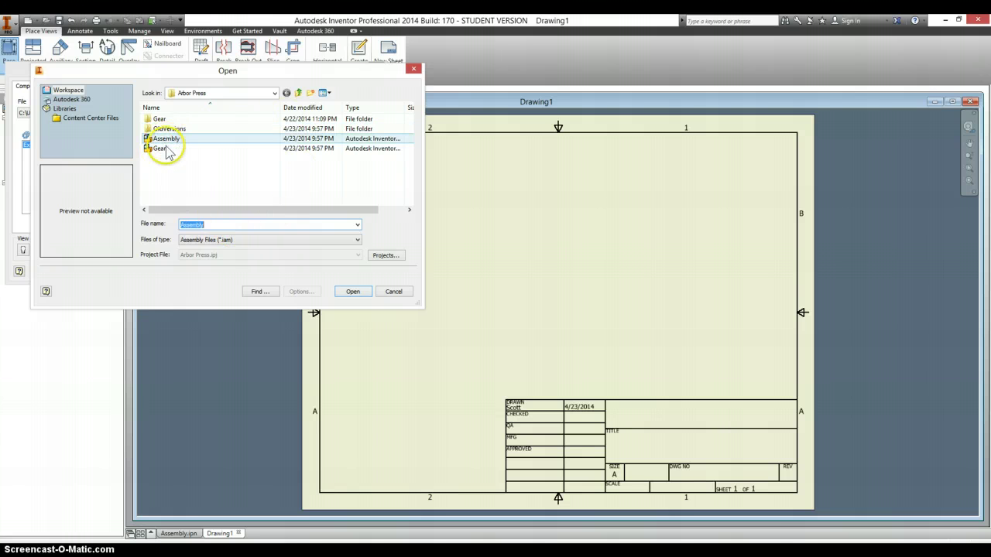
{"action": "left_click", "coordinate": [325, 241]}
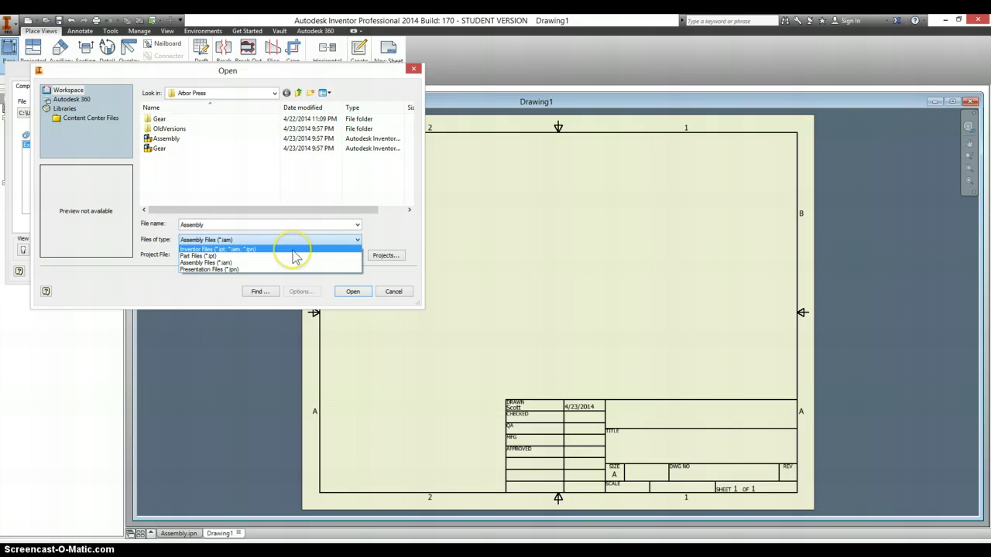
{"action": "left_click", "coordinate": [295, 249]}
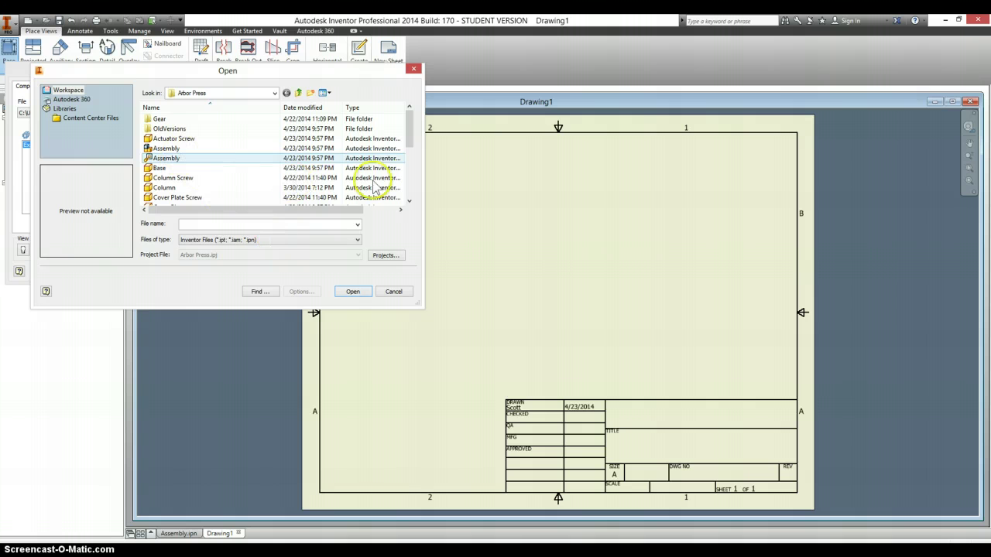
{"action": "scroll", "coordinate": [411, 135], "scroll_direction": "down", "scroll_amount": 1}
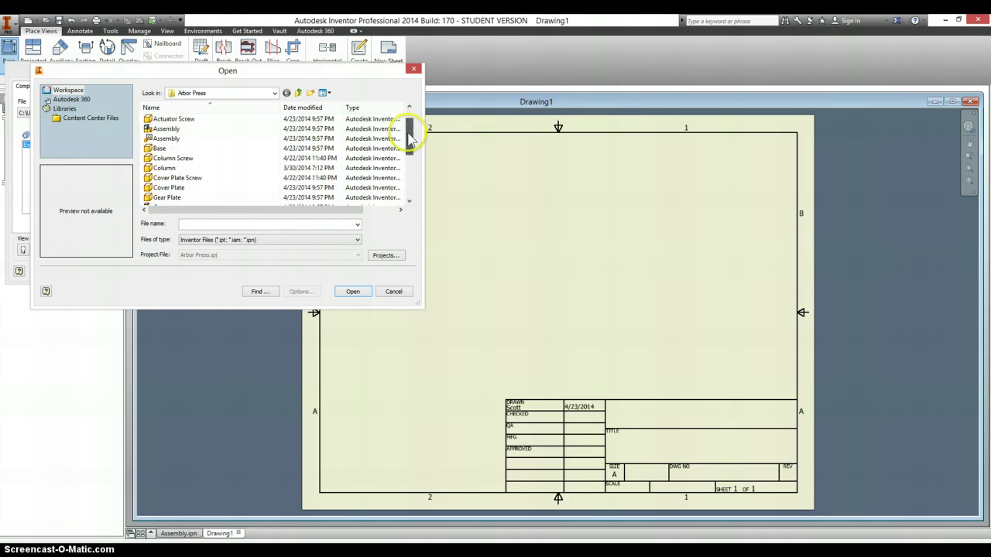
{"action": "left_click", "coordinate": [165, 168]}
{"action": "left_click", "coordinate": [350, 291]}
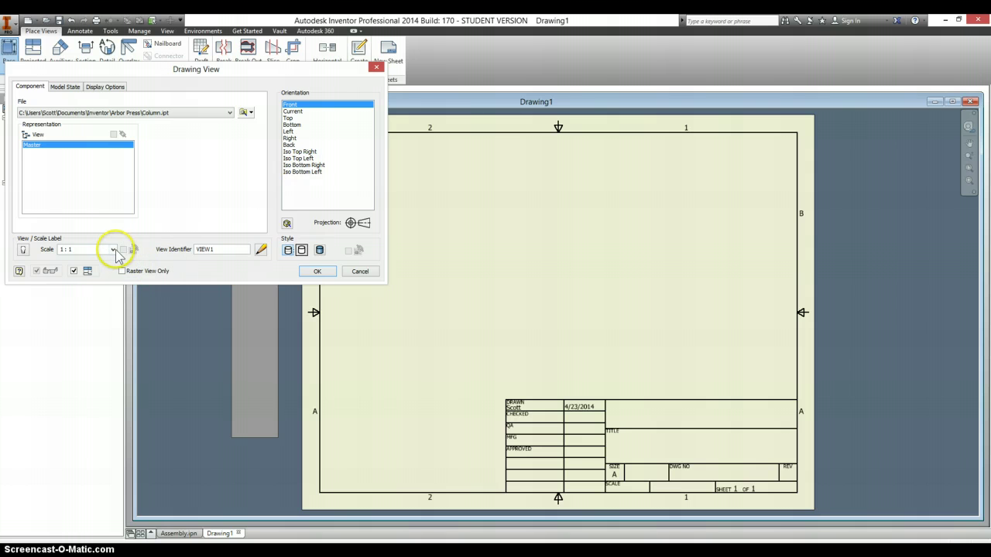
{"action": "left_click", "coordinate": [113, 250]}
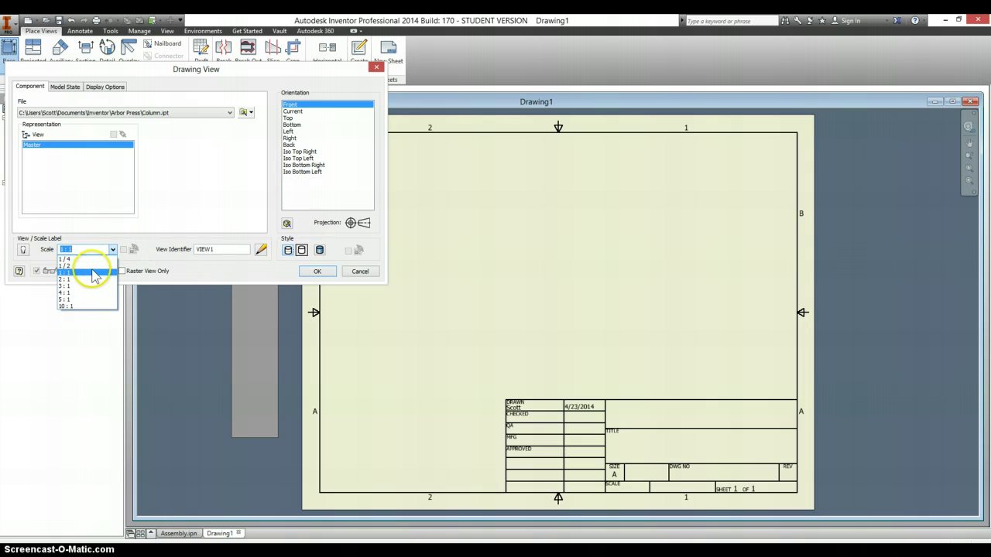
{"action": "left_click", "coordinate": [92, 266]}
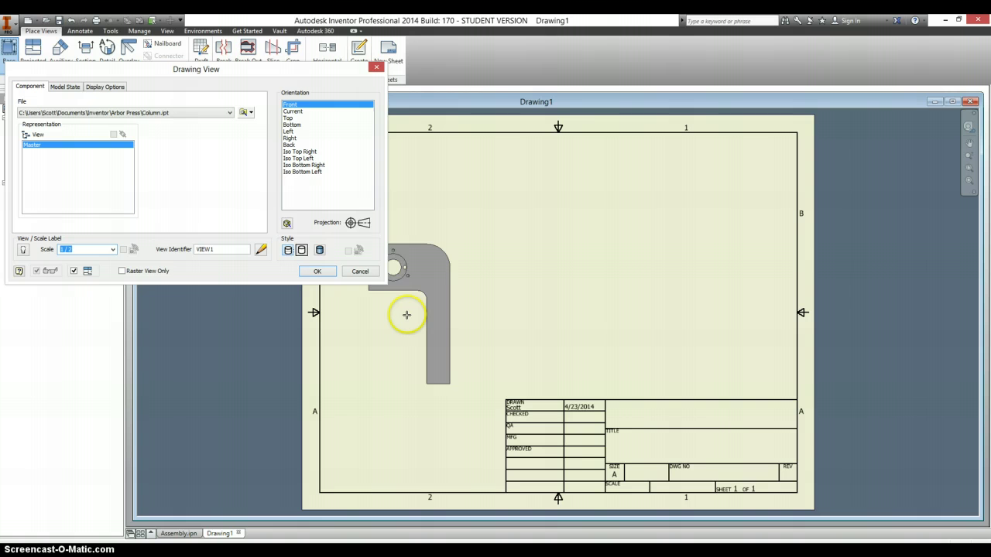
Place the front view at left with a side view and an upper-right isometric view.
{"action": "left_click", "coordinate": [396, 313]}
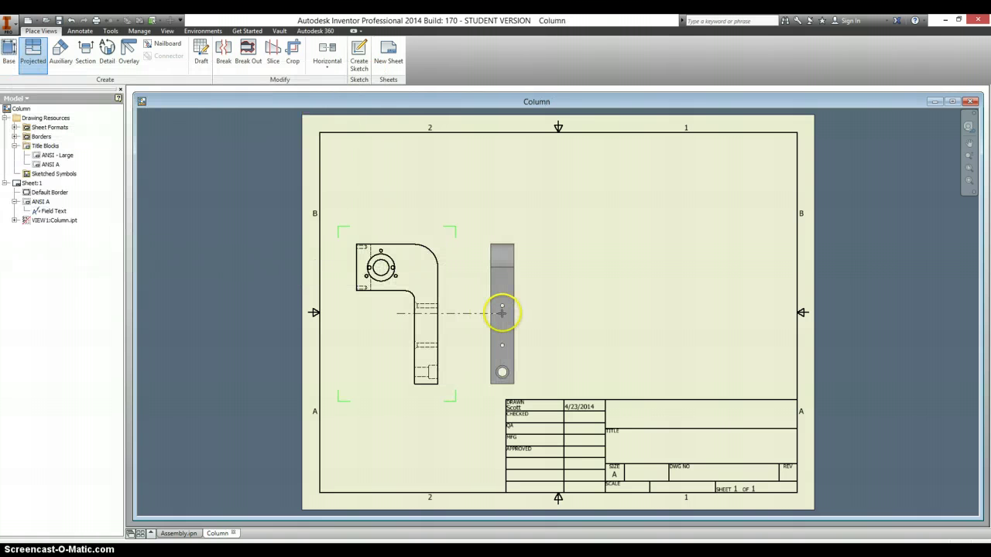
{"action": "left_click", "coordinate": [502, 313]}
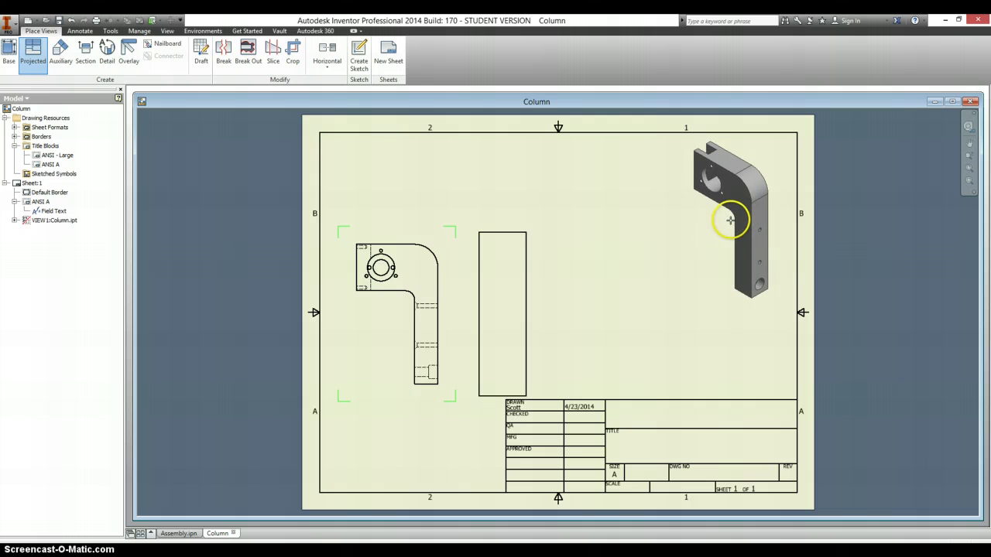
{"action": "left_click", "coordinate": [730, 220]}
{"action": "right_click", "coordinate": [743, 221]}
{"action": "left_click", "coordinate": [762, 222]}
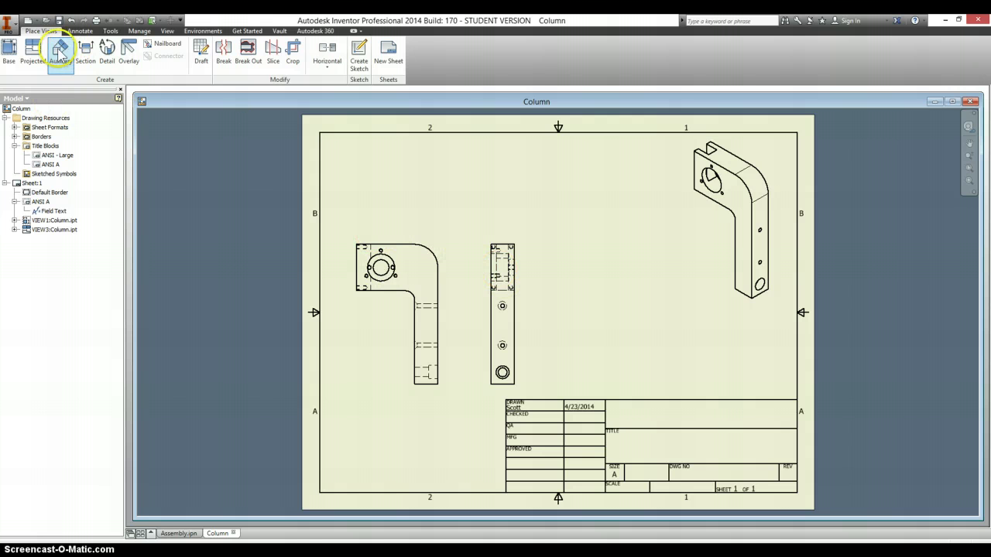
Project another view right of the side view and nudge the side view rightward.
{"action": "left_click", "coordinate": [35, 53]}
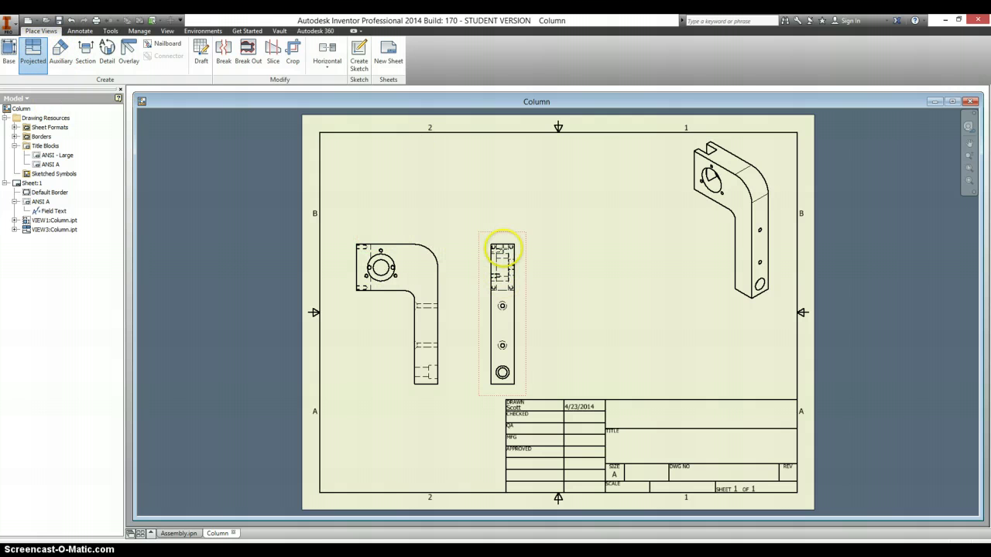
{"action": "left_click", "coordinate": [503, 252]}
{"action": "left_click", "coordinate": [625, 292]}
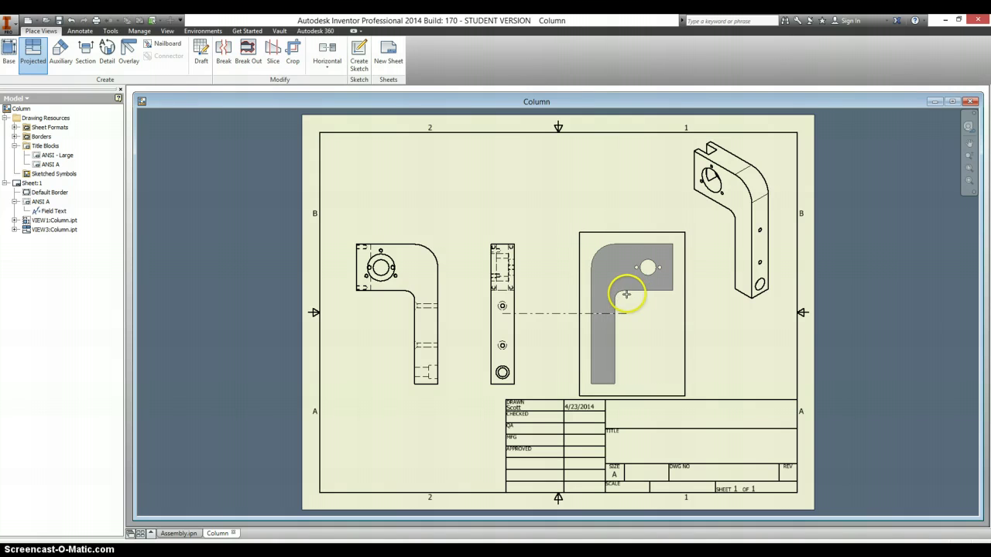
{"action": "right_click", "coordinate": [625, 294]}
{"action": "left_click", "coordinate": [644, 294]}
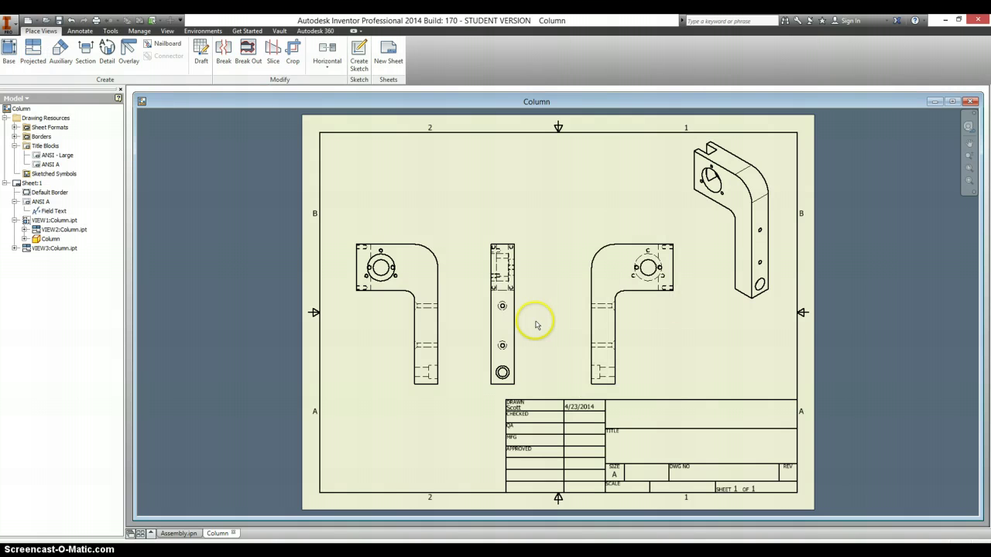
{"action": "left_click_drag", "start_coordinate": [535, 332], "coordinate": [552, 332]}
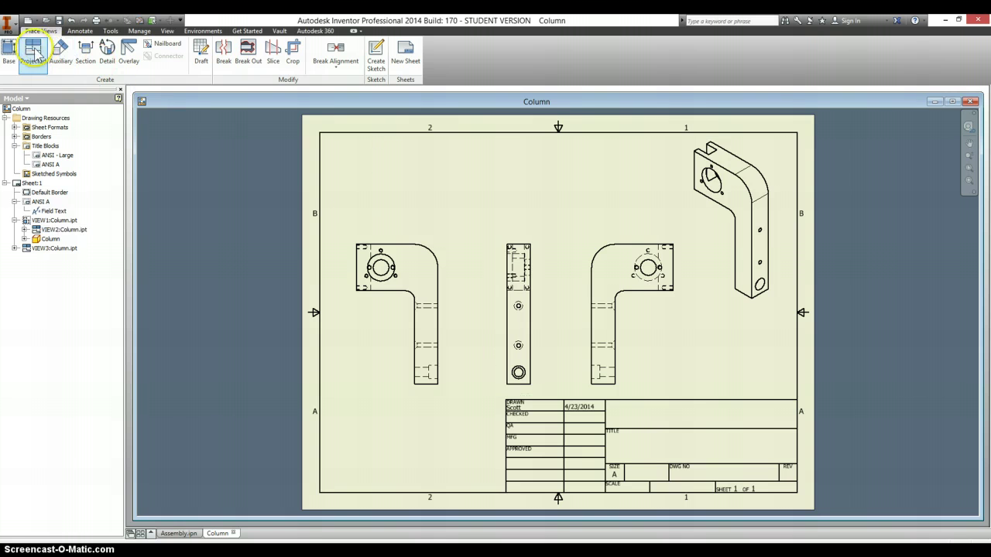
{"action": "left_click", "coordinate": [467, 219]}
Project a top view above the front view and zoom out to the whole sheet.
{"action": "key", "text": "p"}
{"action": "left_click", "coordinate": [425, 248]}
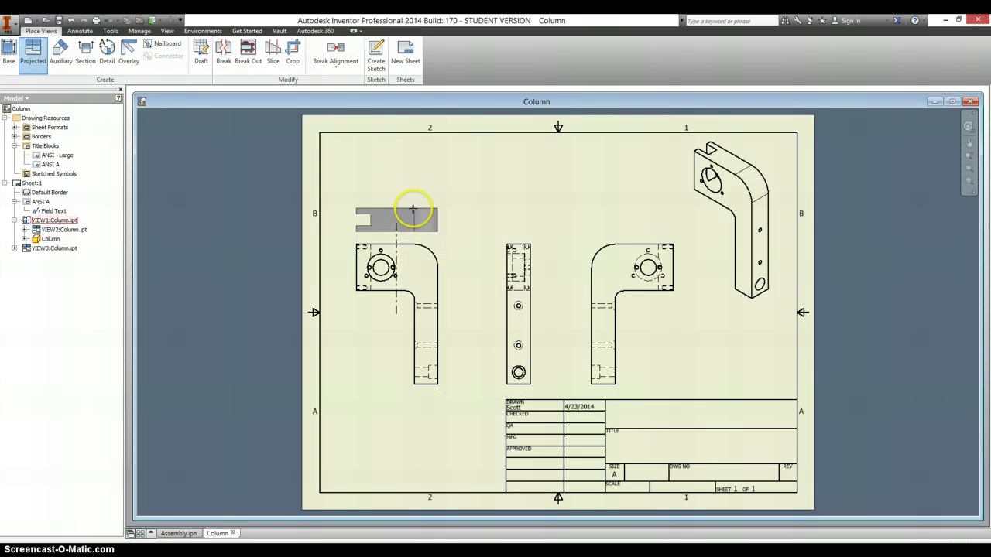
{"action": "left_click", "coordinate": [401, 175]}
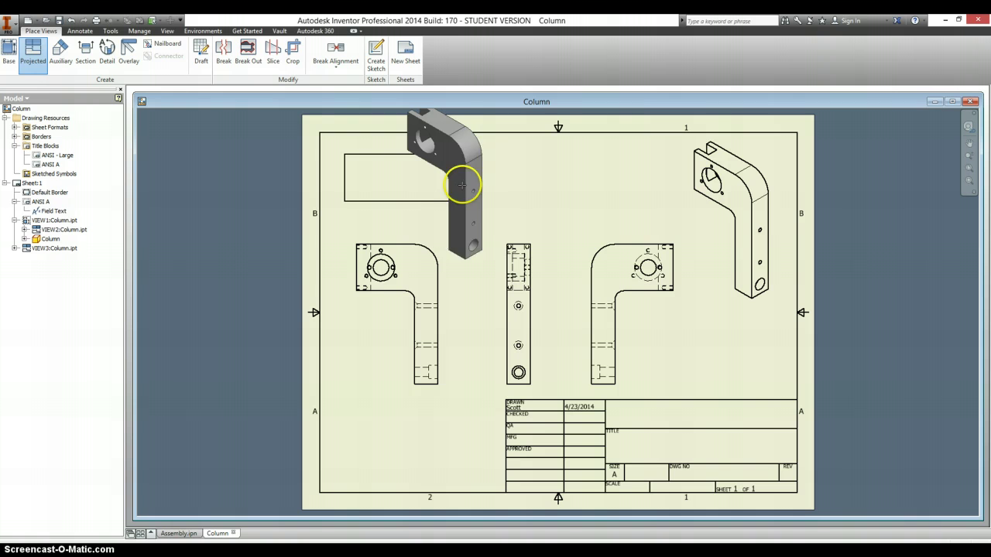
{"action": "right_click", "coordinate": [455, 185]}
{"action": "left_click", "coordinate": [492, 183]}
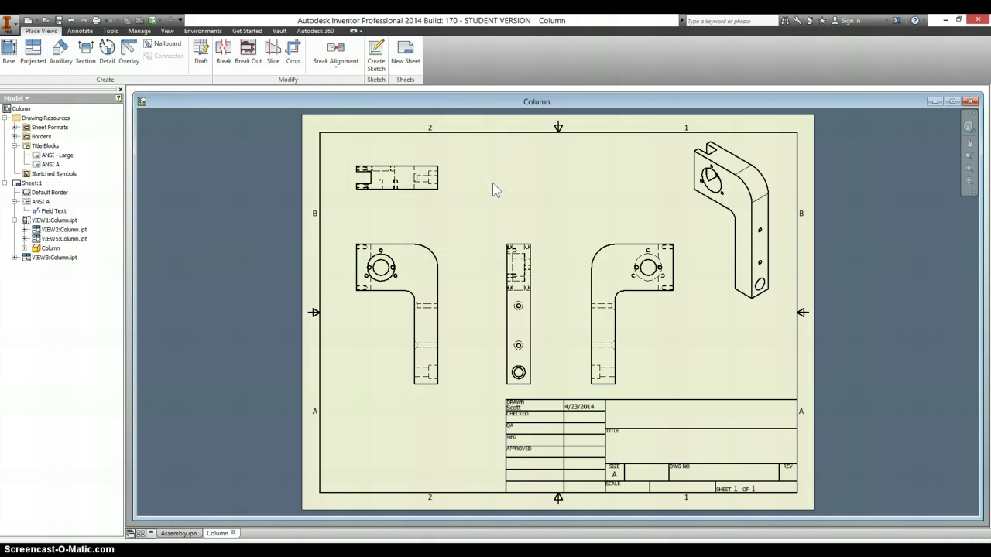
{"action": "left_click", "coordinate": [373, 345]}
{"action": "scroll", "coordinate": [393, 349], "scroll_direction": "up", "scroll_amount": 3}
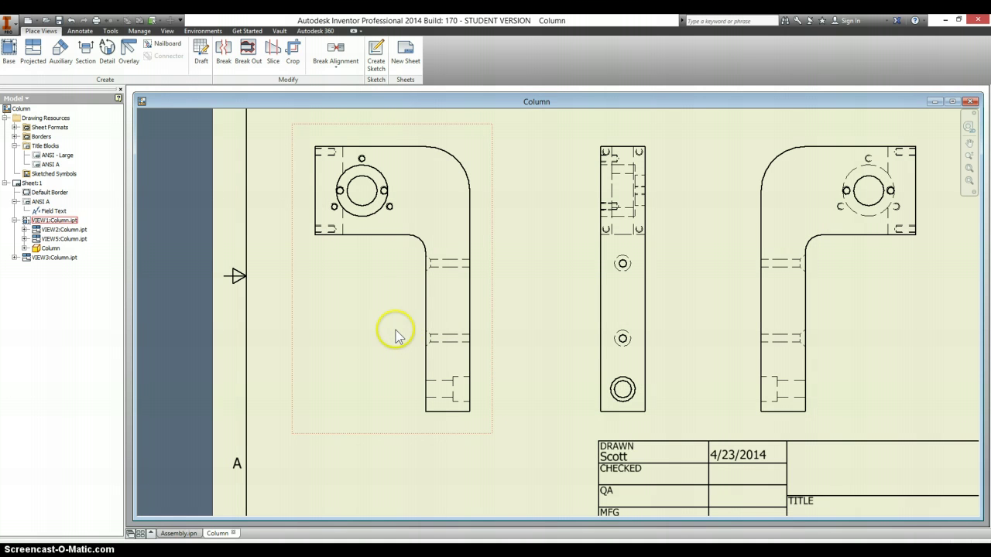
{"action": "left_click", "coordinate": [370, 138]}
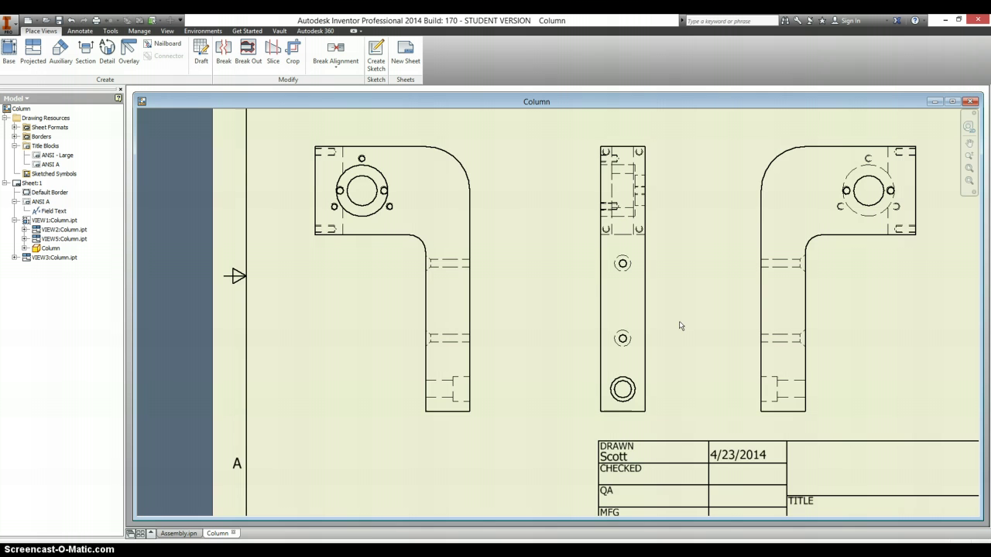
{"action": "scroll", "coordinate": [680, 326], "scroll_direction": "down", "scroll_amount": 3}
Drag the isometric view into the sheet's top-right corner.
{"action": "left_click", "coordinate": [841, 278]}
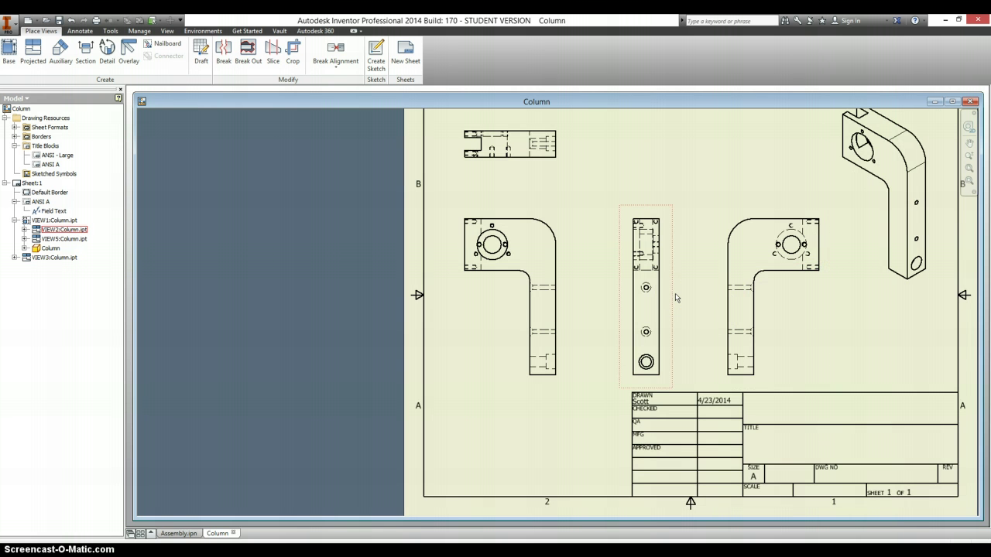
{"action": "scroll", "coordinate": [777, 275], "scroll_direction": "down", "scroll_amount": 2}
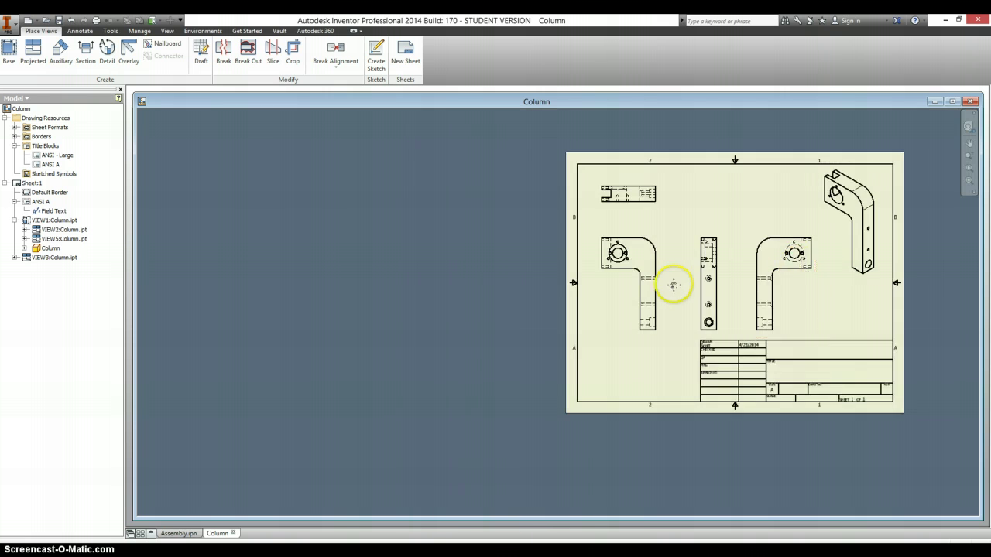
{"action": "scroll", "coordinate": [605, 297], "scroll_direction": "down", "scroll_amount": 1}
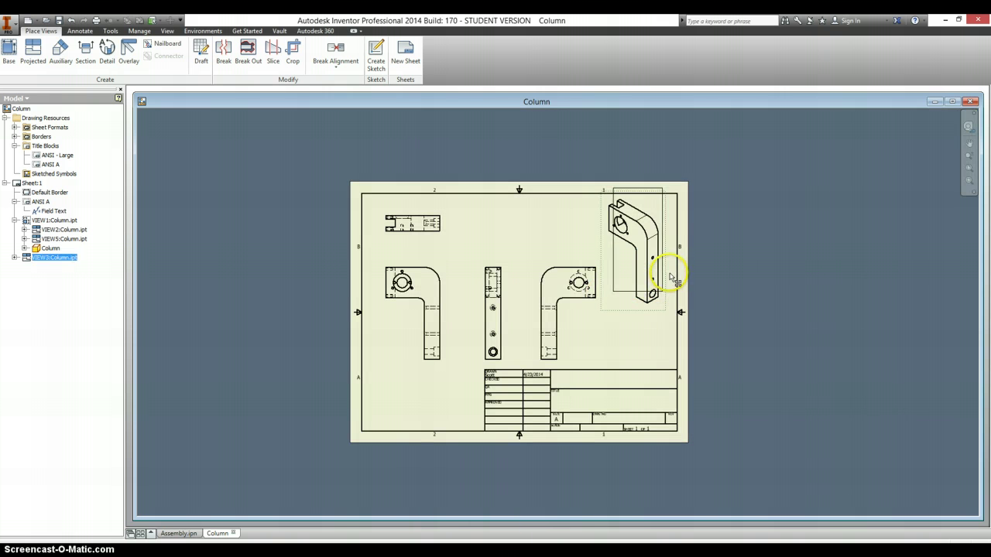
{"action": "left_click_drag", "start_coordinate": [679, 278], "coordinate": [696, 277]}
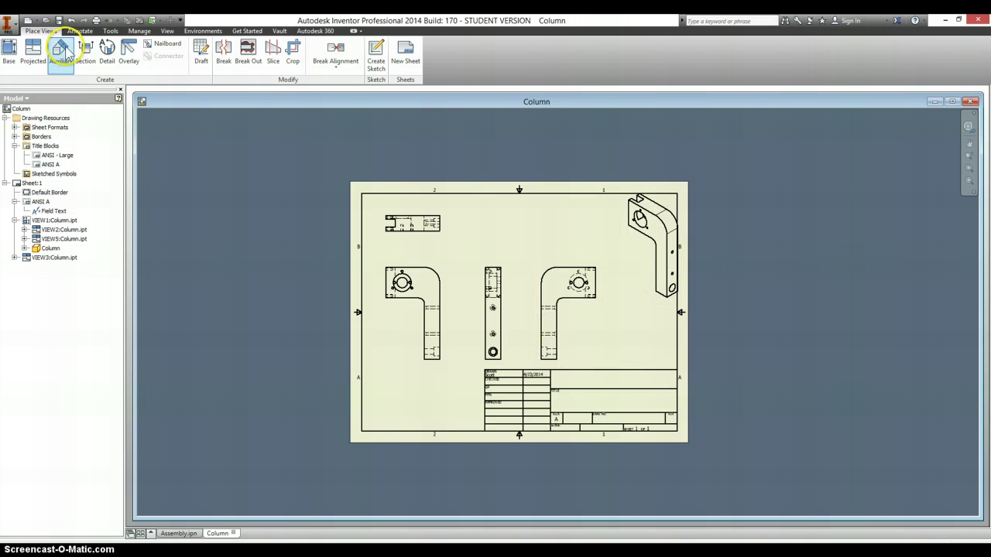
Project a new side view from the narrow side view at the row's right end.
{"action": "left_click", "coordinate": [33, 52]}
{"action": "left_click", "coordinate": [563, 310]}
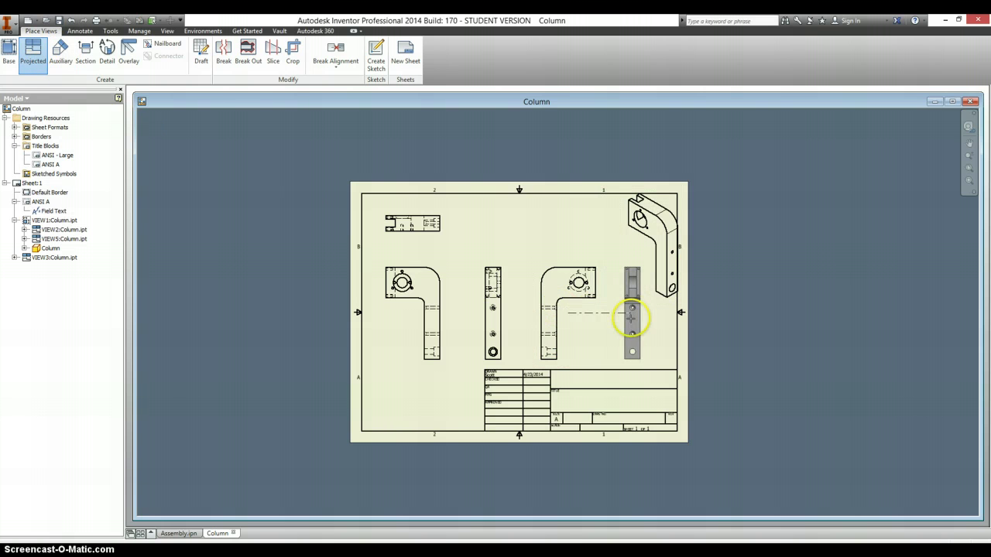
{"action": "left_click", "coordinate": [631, 315]}
{"action": "right_click", "coordinate": [633, 316]}
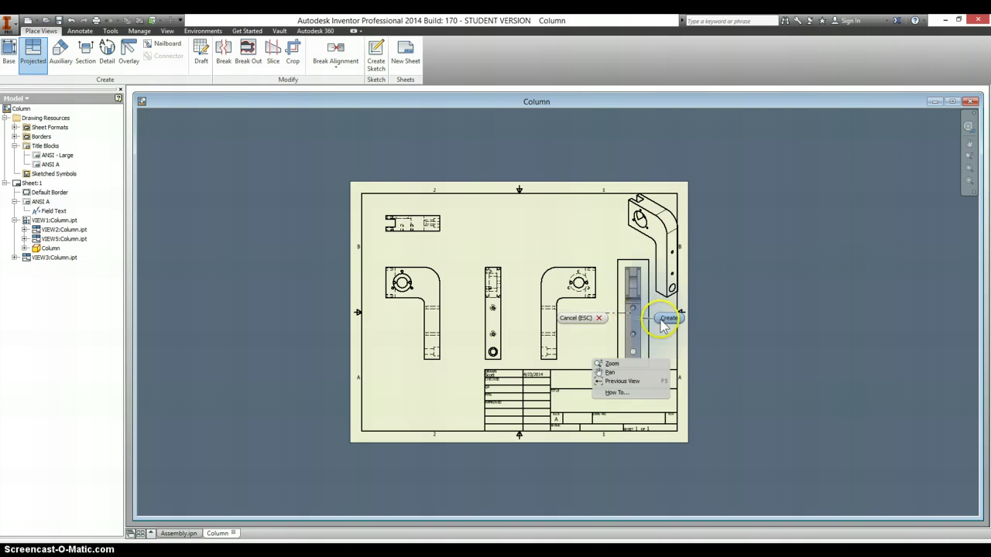
{"action": "left_click", "coordinate": [663, 316]}
{"action": "scroll", "coordinate": [631, 307], "scroll_direction": "up", "scroll_amount": 5}
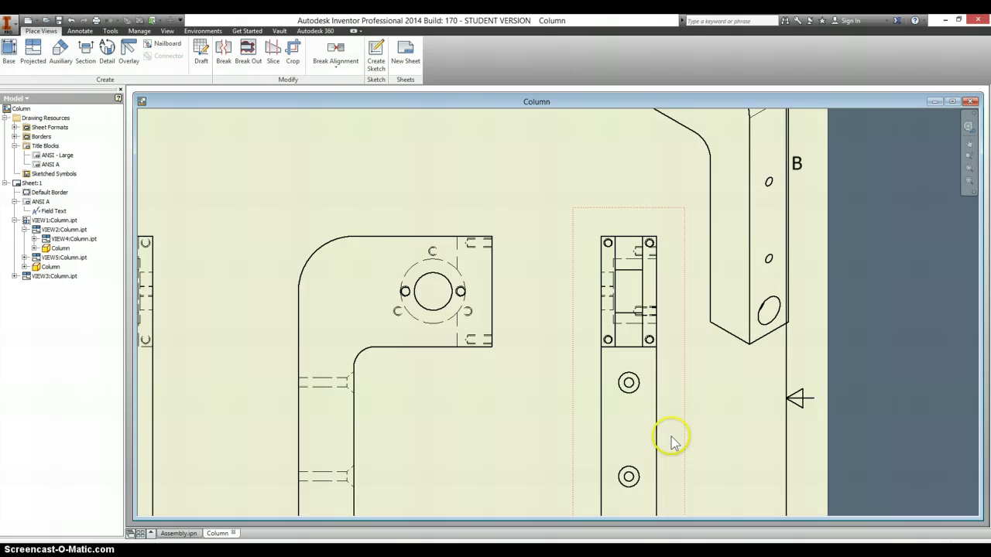
{"action": "middle_click_drag", "start_coordinate": [670, 440], "coordinate": [658, 358]}
{"action": "left_click", "coordinate": [616, 305]}
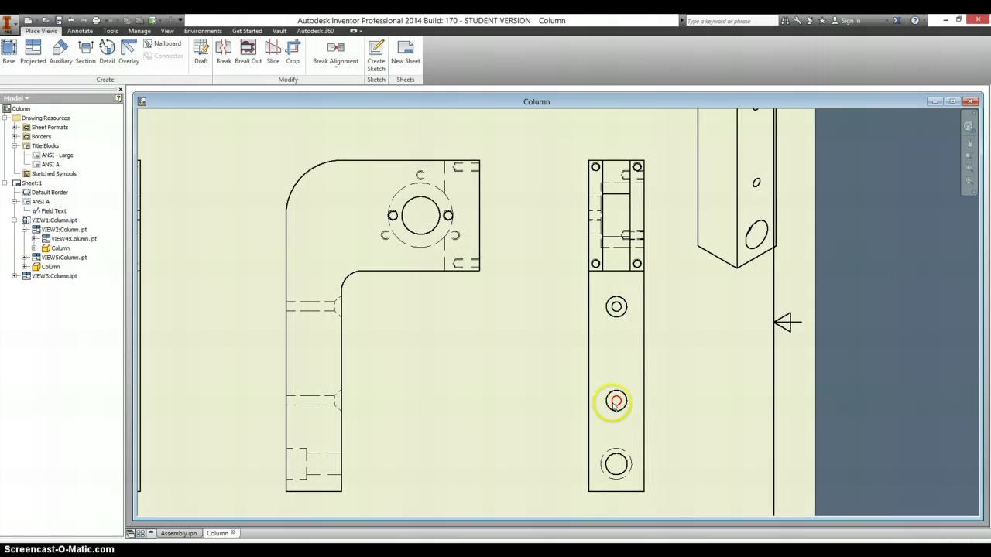
{"action": "scroll", "coordinate": [554, 380], "scroll_direction": "down", "scroll_amount": 2}
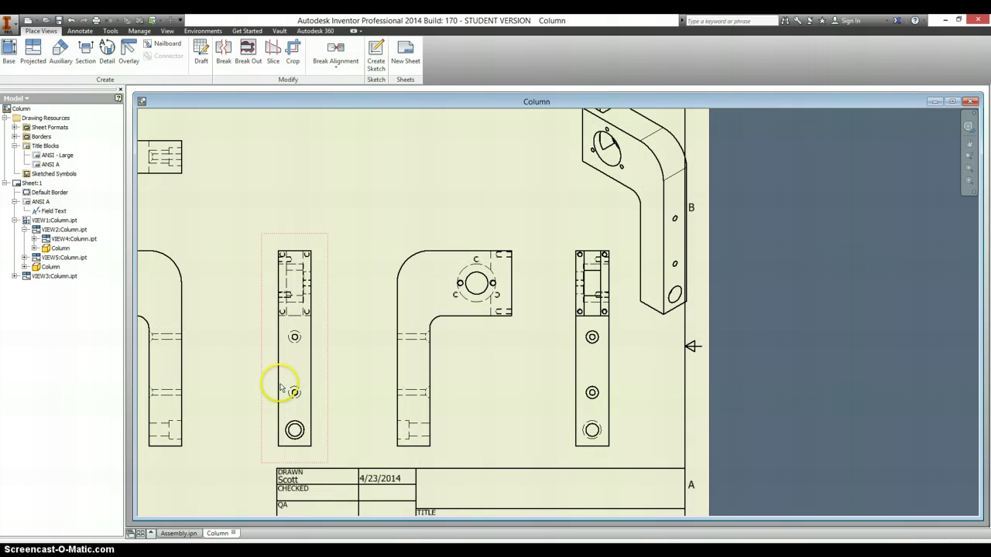
{"action": "scroll", "coordinate": [299, 214], "scroll_direction": "down", "scroll_amount": 2}
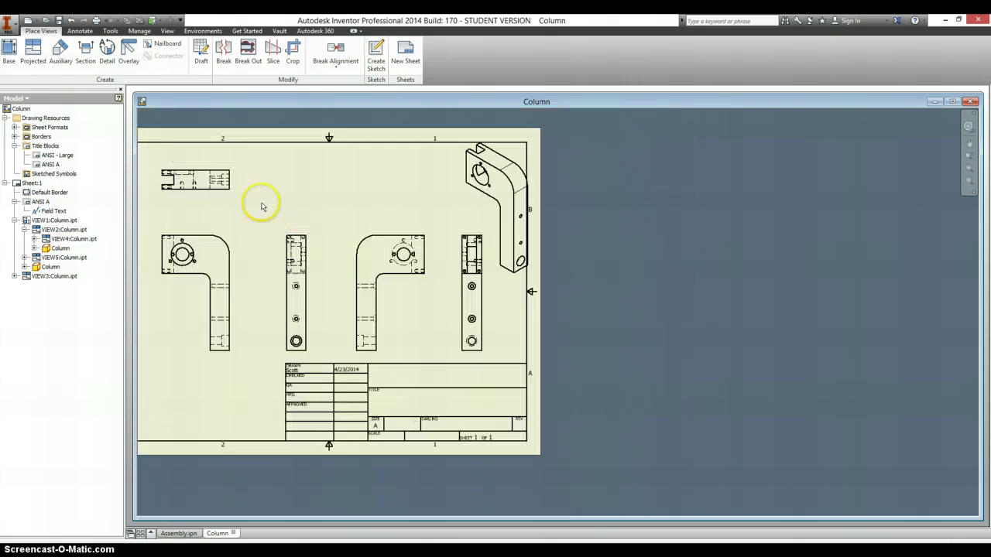
{"action": "middle_click_drag", "start_coordinate": [262, 206], "coordinate": [299, 217]}
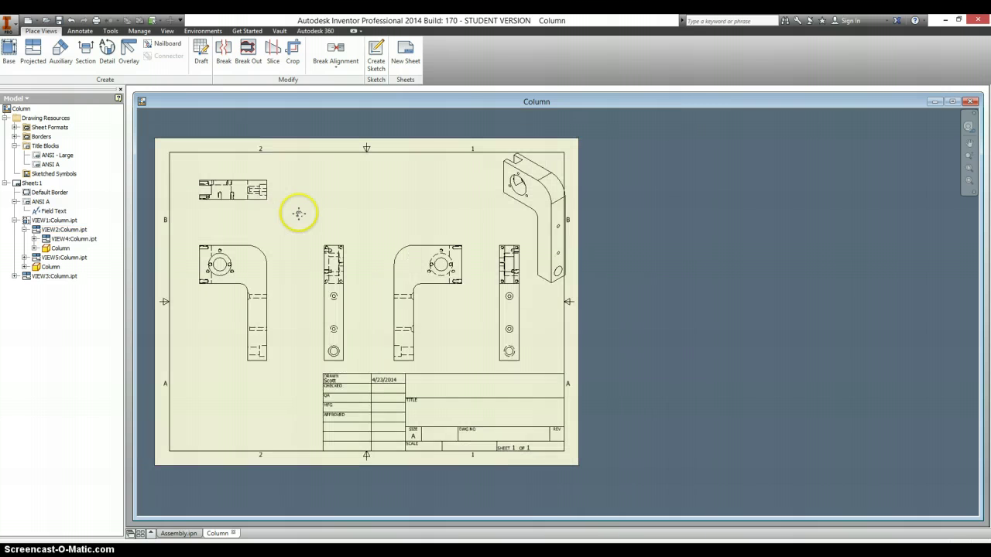
Zoom into the front view and center-mark its lower-right bolt hole.
{"action": "left_click", "coordinate": [75, 68]}
{"action": "scroll", "coordinate": [214, 239], "scroll_direction": "up", "scroll_amount": 5}
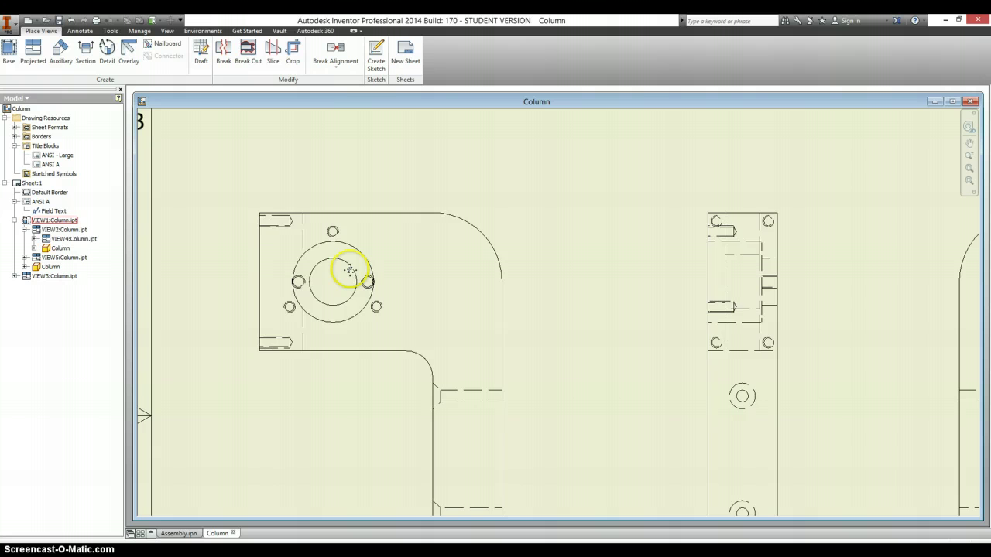
{"action": "scroll", "coordinate": [344, 280], "scroll_direction": "up", "scroll_amount": 3}
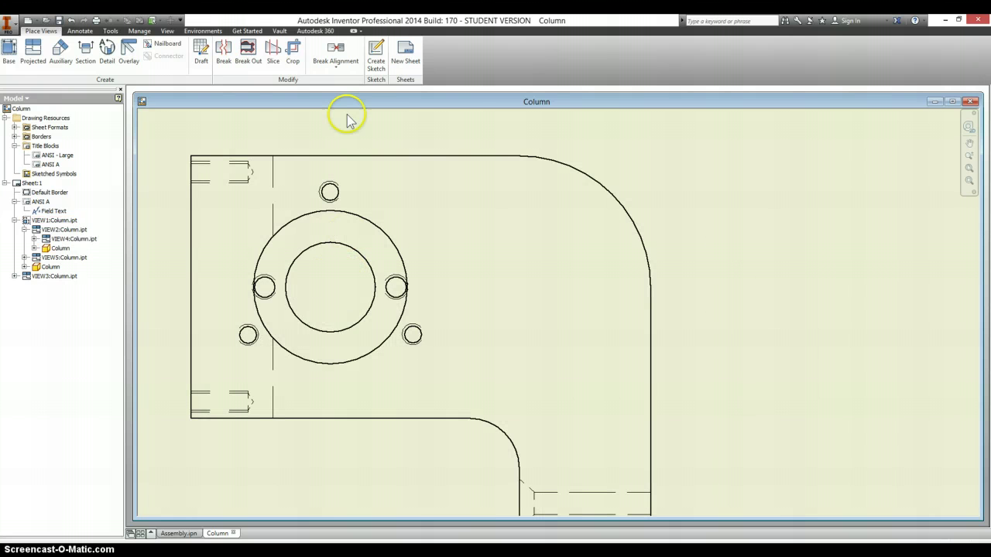
{"action": "left_click", "coordinate": [79, 31]}
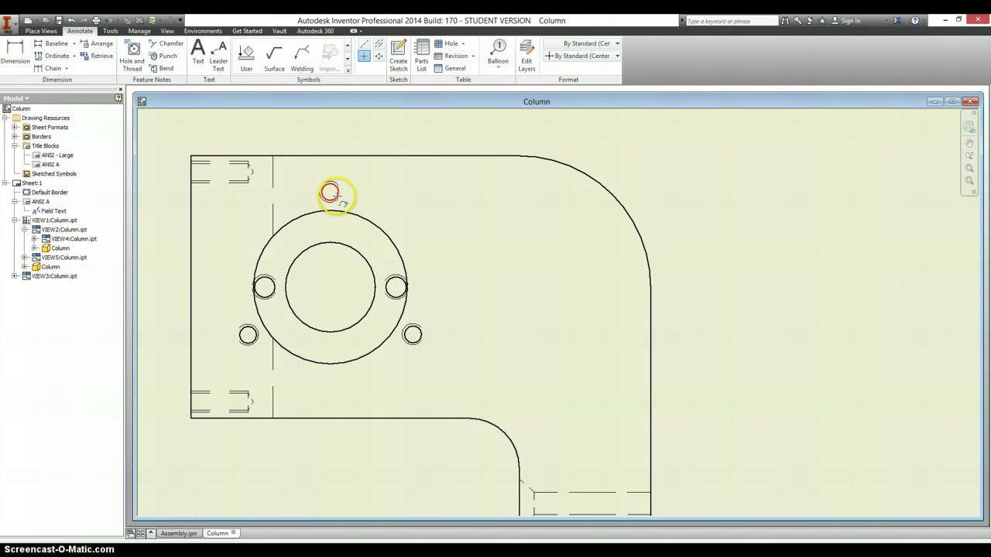
{"action": "left_click", "coordinate": [416, 333]}
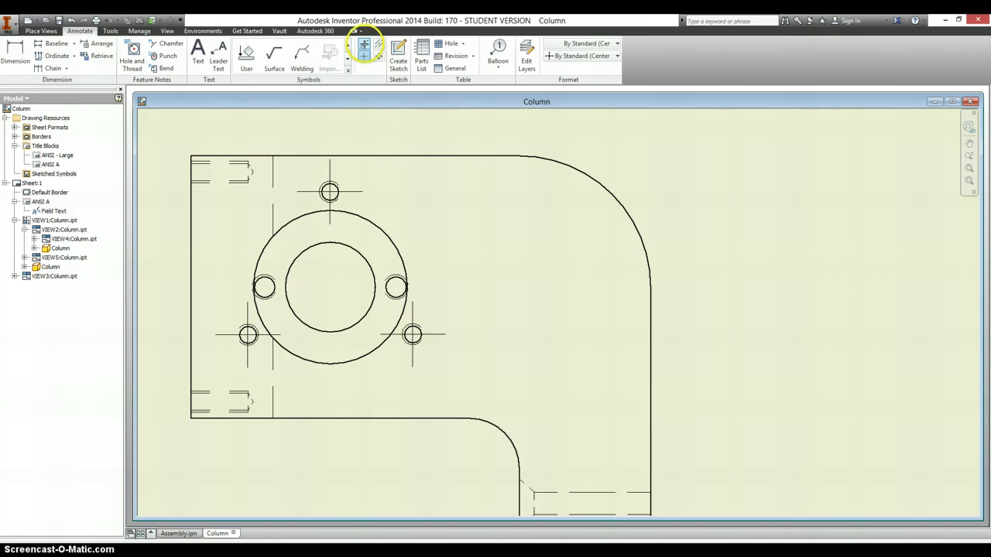
Add a bolt-circle centerline pattern through the top, lower-right and lower-left bolt holes.
{"action": "left_click", "coordinate": [364, 46]}
{"action": "left_click", "coordinate": [335, 208]}
{"action": "left_click", "coordinate": [329, 192]}
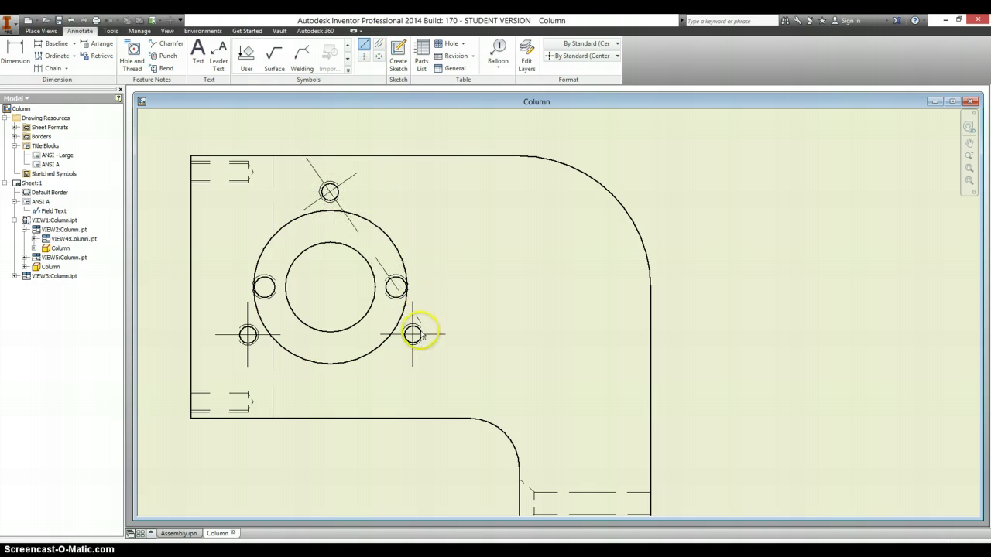
{"action": "left_click", "coordinate": [412, 334]}
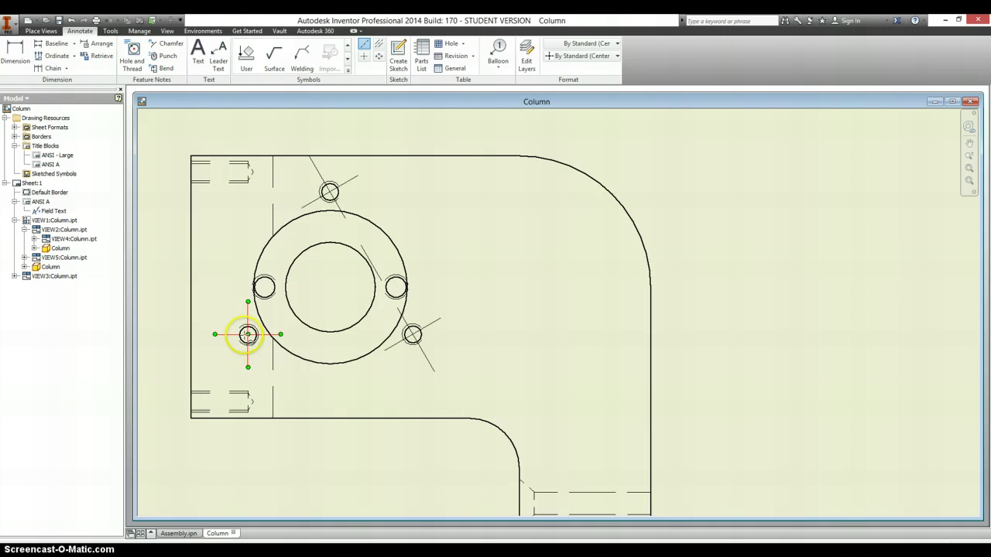
{"action": "left_click", "coordinate": [247, 335]}
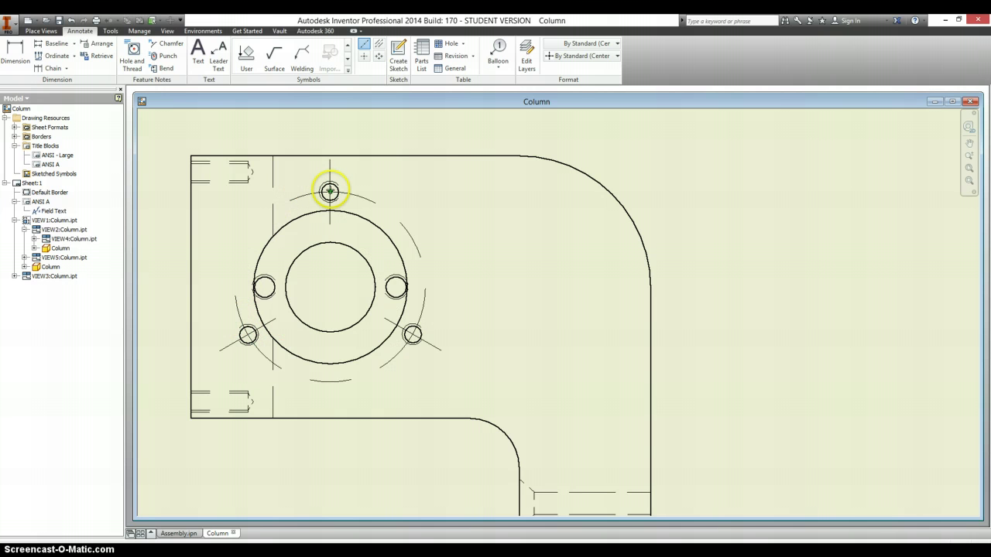
{"action": "right_click", "coordinate": [394, 189]}
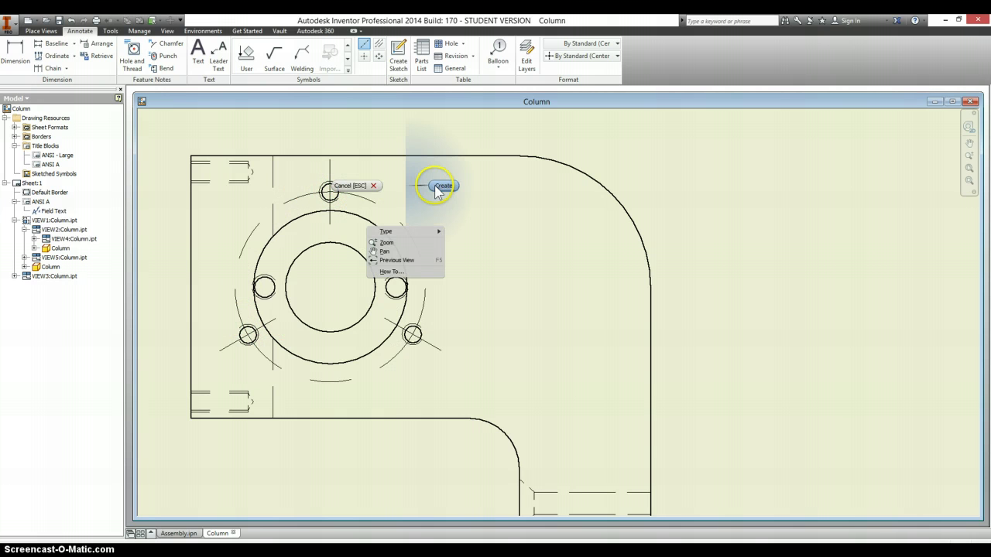
{"action": "left_click", "coordinate": [440, 186]}
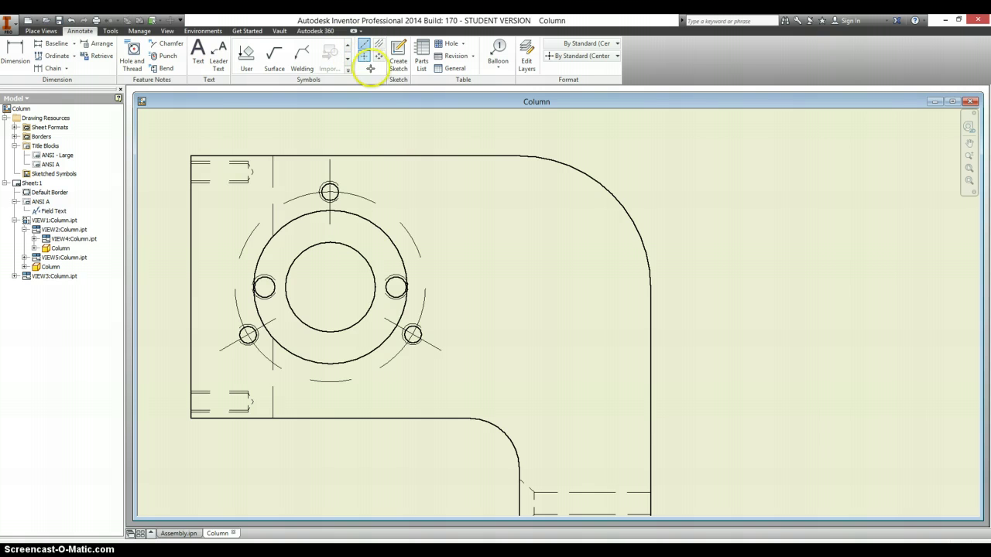
Center-mark the flange's central bore and the right-hand ring hole.
{"action": "left_click", "coordinate": [343, 211]}
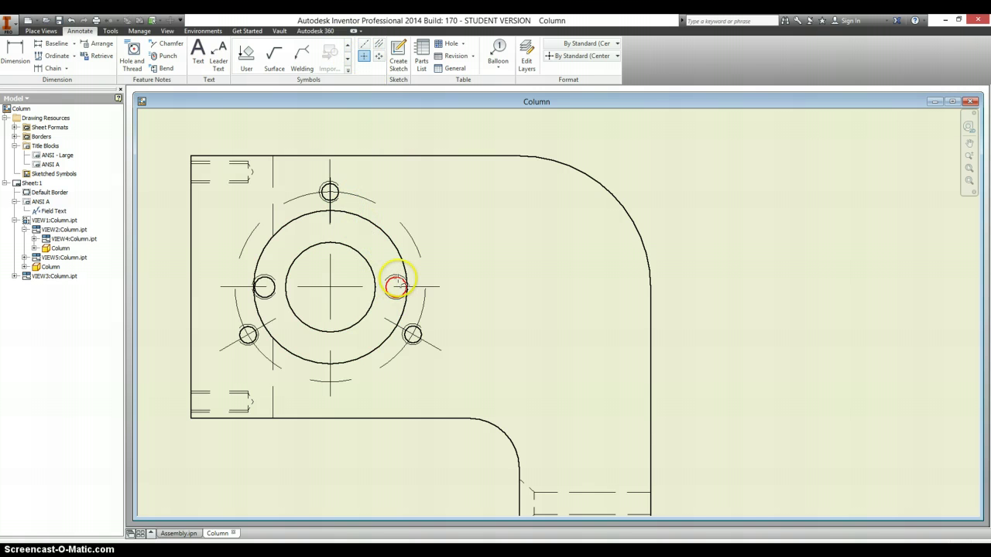
{"action": "left_click", "coordinate": [397, 286]}
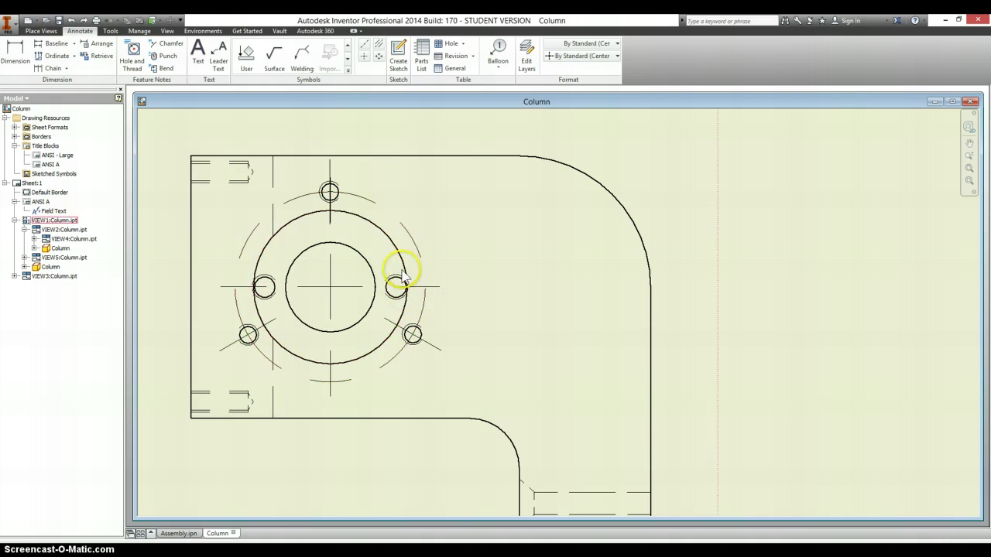
{"action": "scroll", "coordinate": [396, 284], "scroll_direction": "down", "scroll_amount": 6}
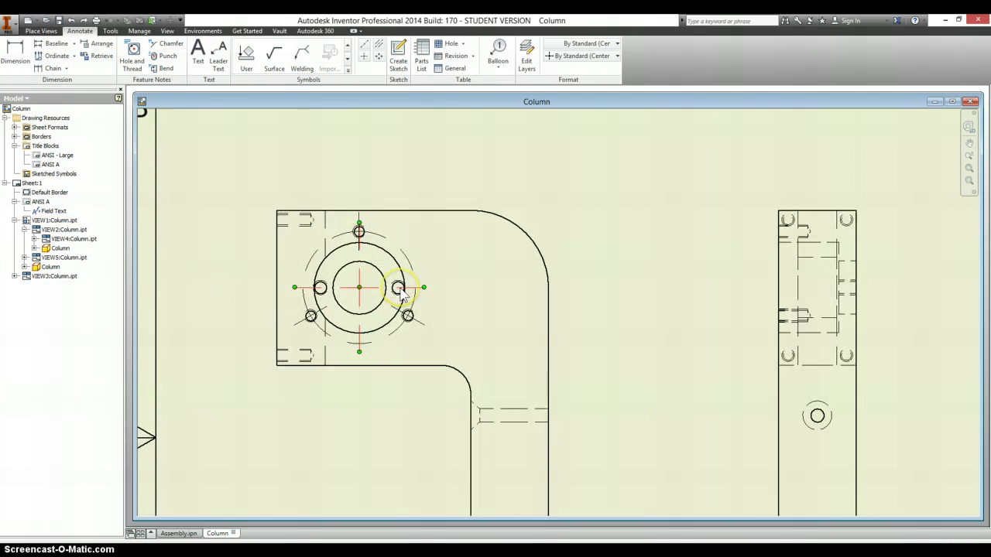
{"action": "scroll", "coordinate": [515, 287], "scroll_direction": "up", "scroll_amount": 3}
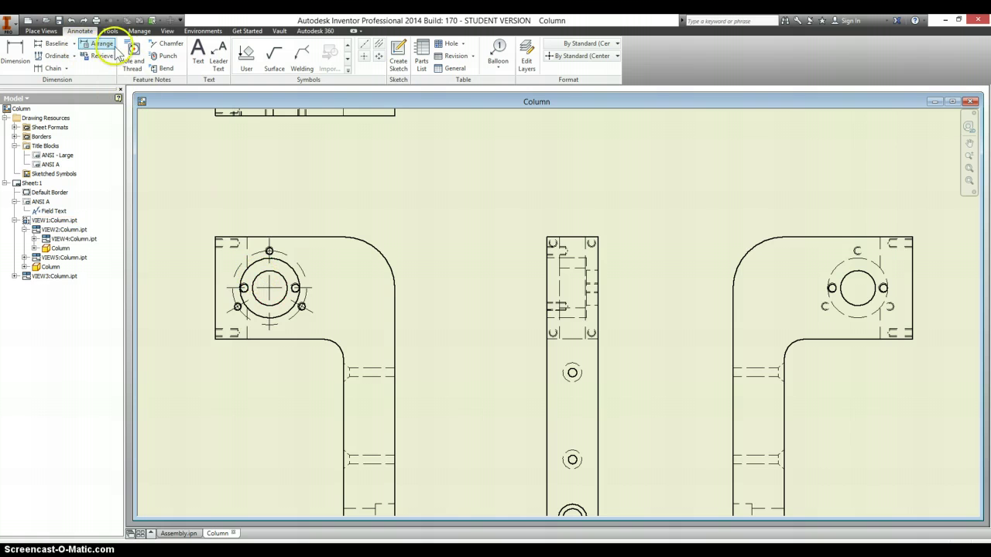
Add the 8-32 UNC - 2B thread note and the Ø.39 THRU counterbore note.
{"action": "scroll", "coordinate": [274, 239], "scroll_direction": "down", "scroll_amount": 2}
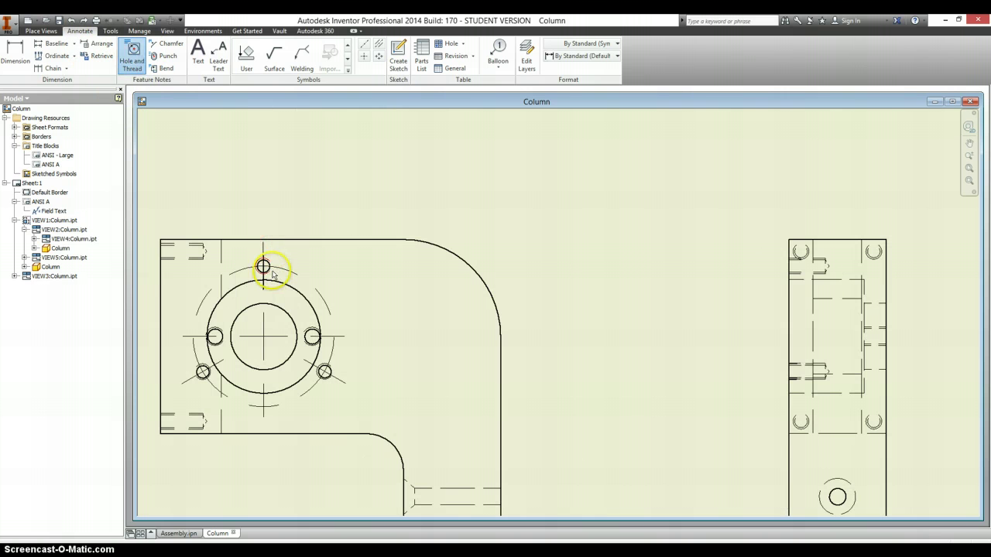
{"action": "left_click", "coordinate": [263, 267]}
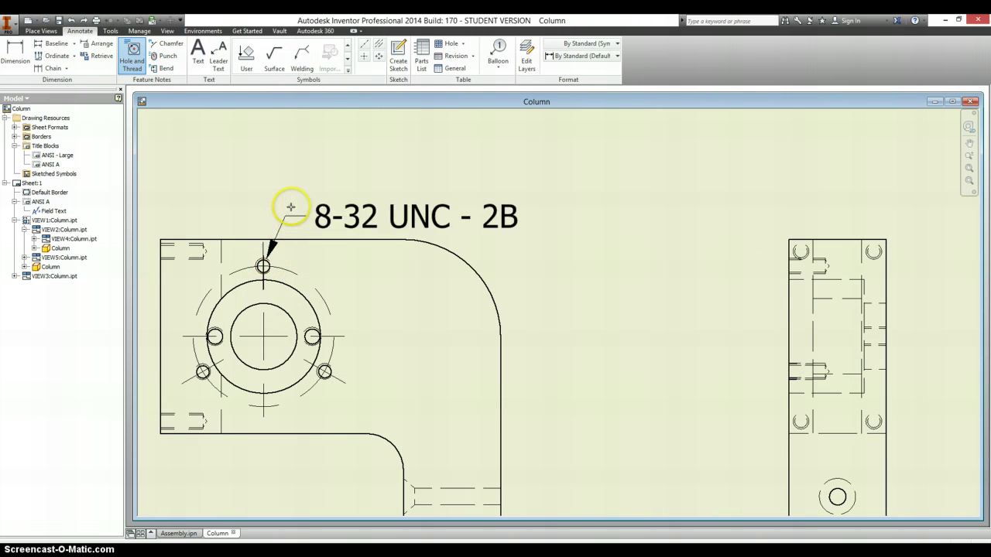
{"action": "left_click", "coordinate": [325, 165]}
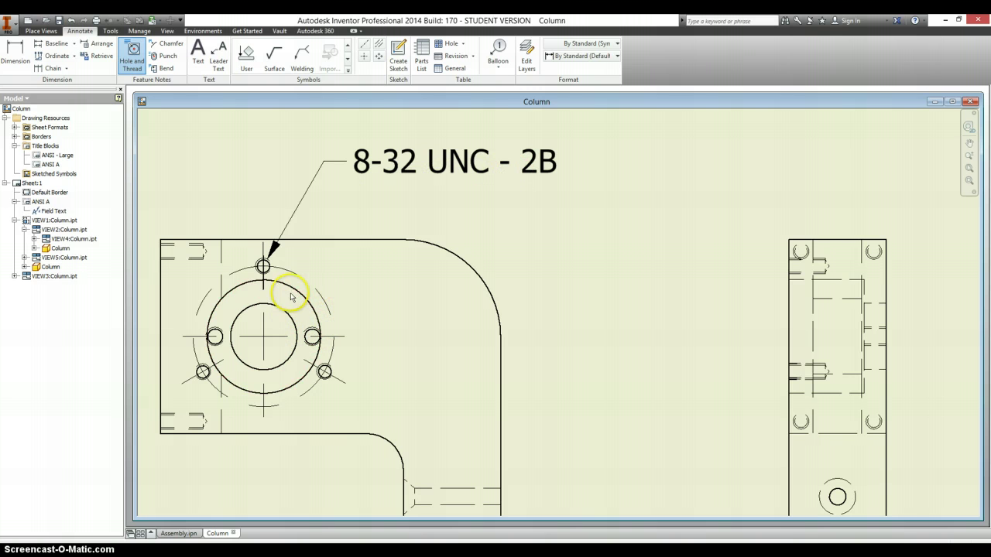
{"action": "left_click", "coordinate": [309, 287]}
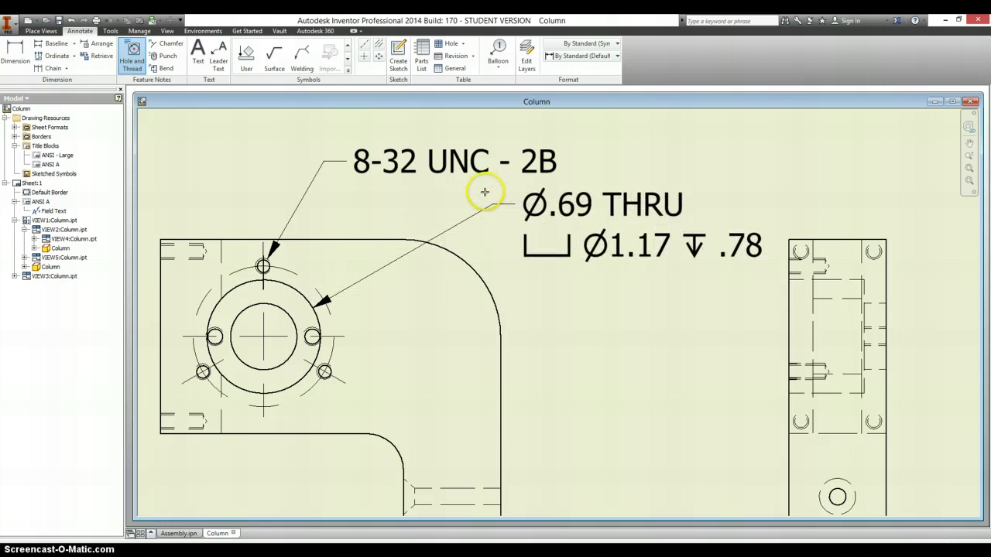
{"action": "scroll", "coordinate": [569, 213], "scroll_direction": "up", "scroll_amount": 4}
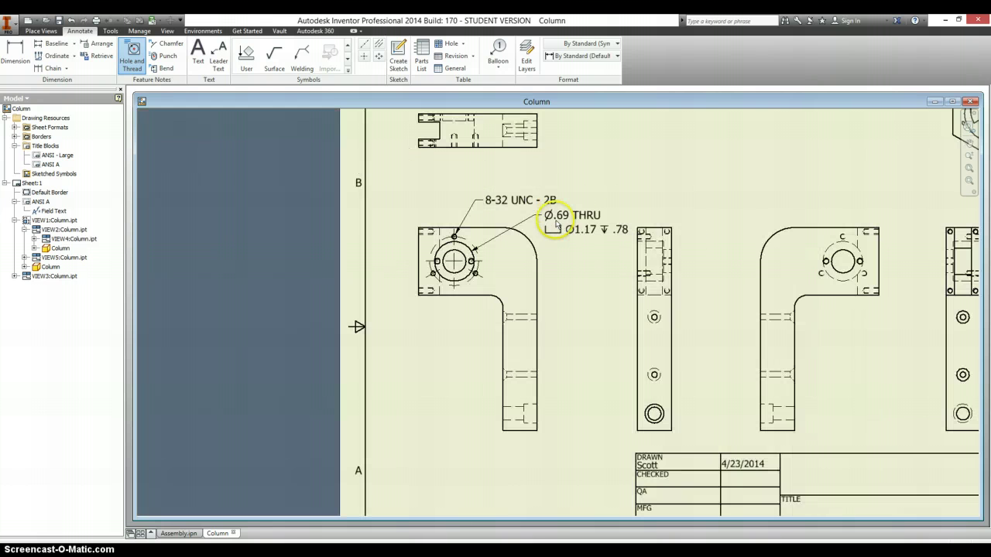
{"action": "scroll", "coordinate": [669, 439], "scroll_direction": "down", "scroll_amount": 3}
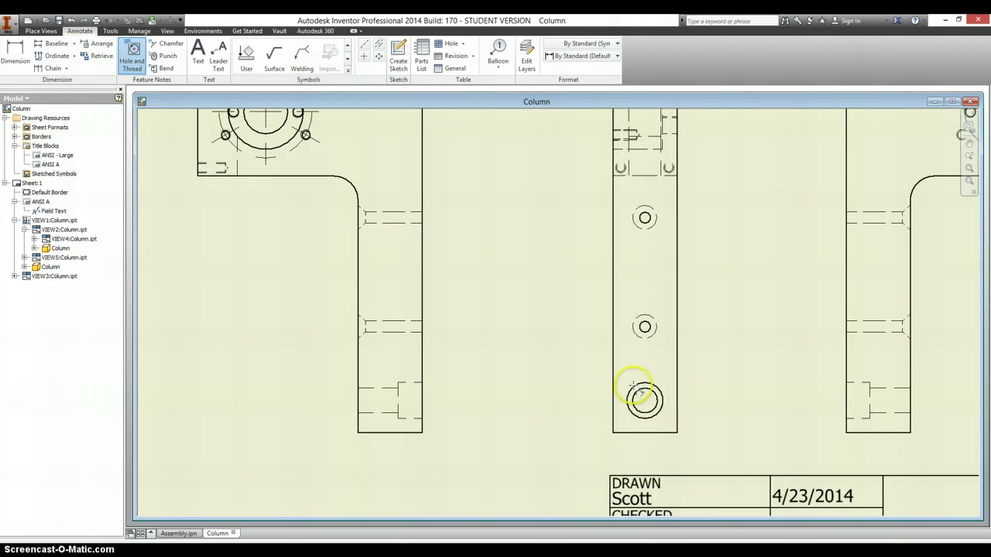
{"action": "left_click", "coordinate": [646, 420]}
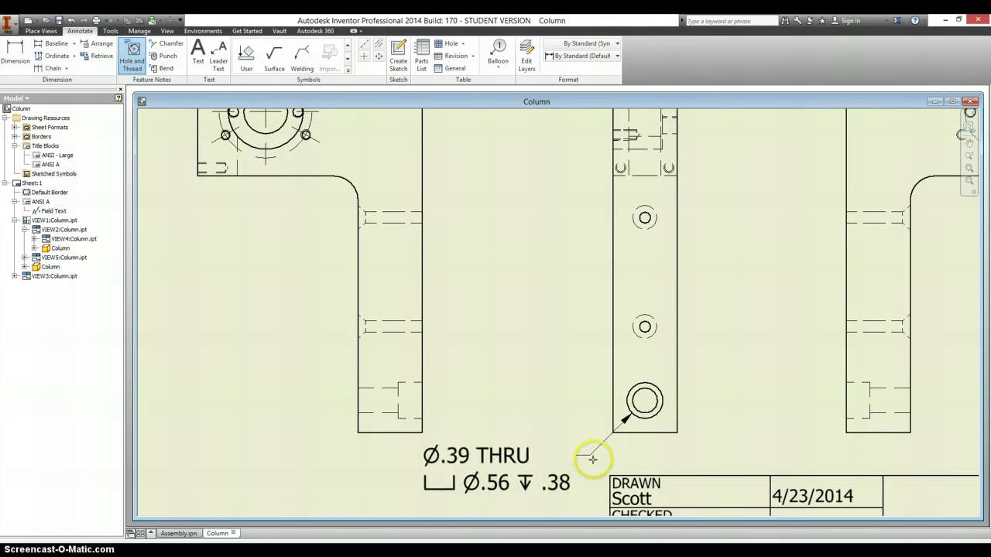
{"action": "left_click", "coordinate": [592, 459]}
Add the 10-32 UNF - 2B note and the side view's Ø.17 THRU countersink note.
{"action": "scroll", "coordinate": [696, 328], "scroll_direction": "up", "scroll_amount": 2}
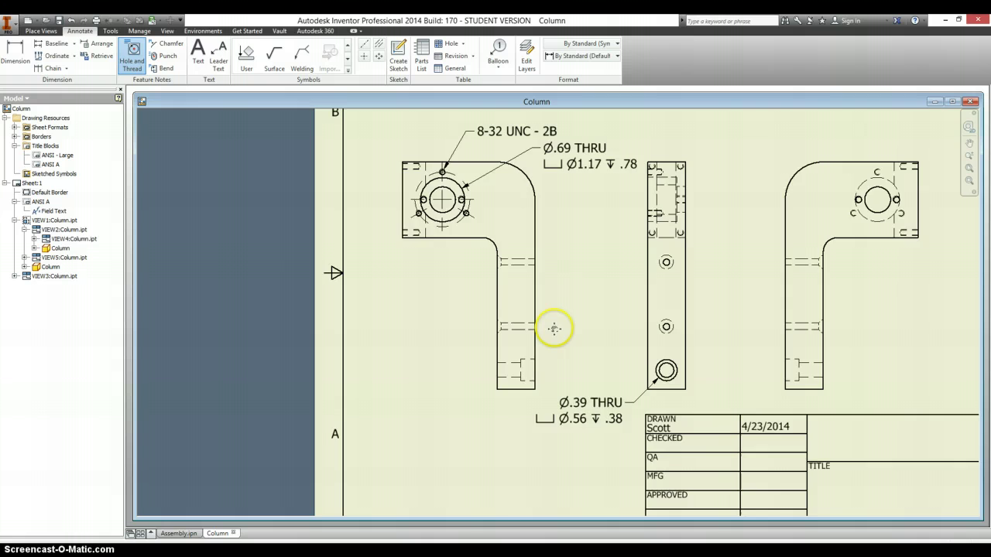
{"action": "scroll", "coordinate": [749, 238], "scroll_direction": "down", "scroll_amount": 3}
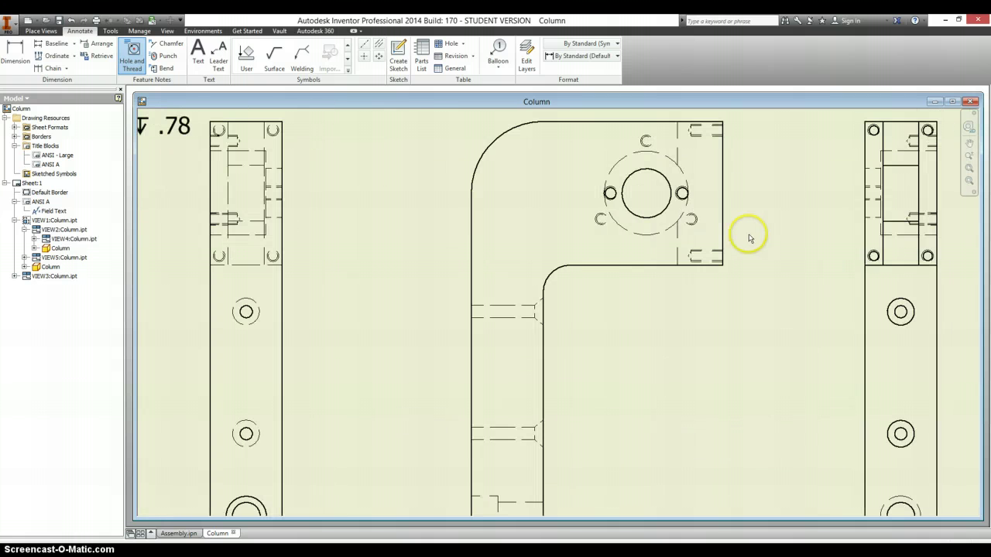
{"action": "scroll", "coordinate": [623, 198], "scroll_direction": "up", "scroll_amount": 2}
{"action": "left_click", "coordinate": [612, 193]}
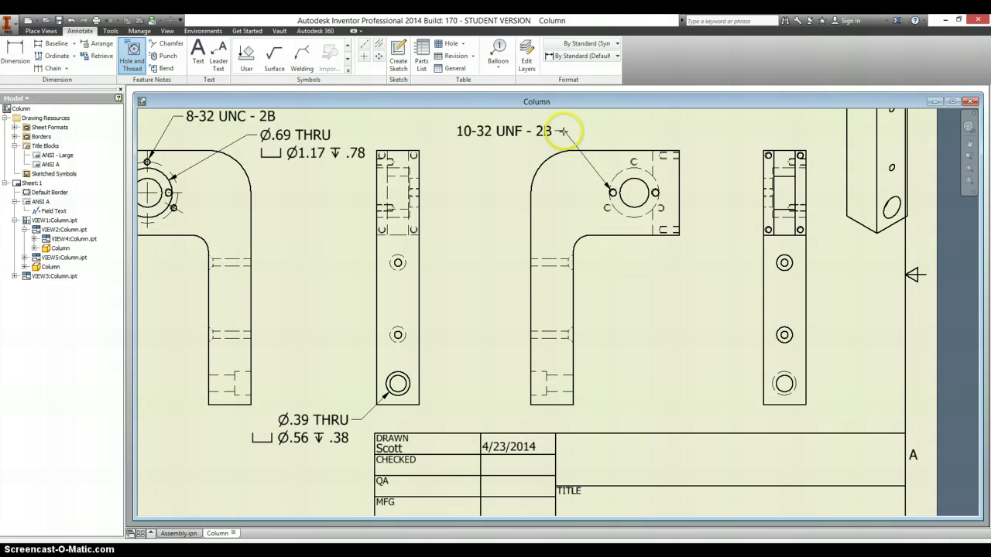
{"action": "left_click", "coordinate": [574, 132]}
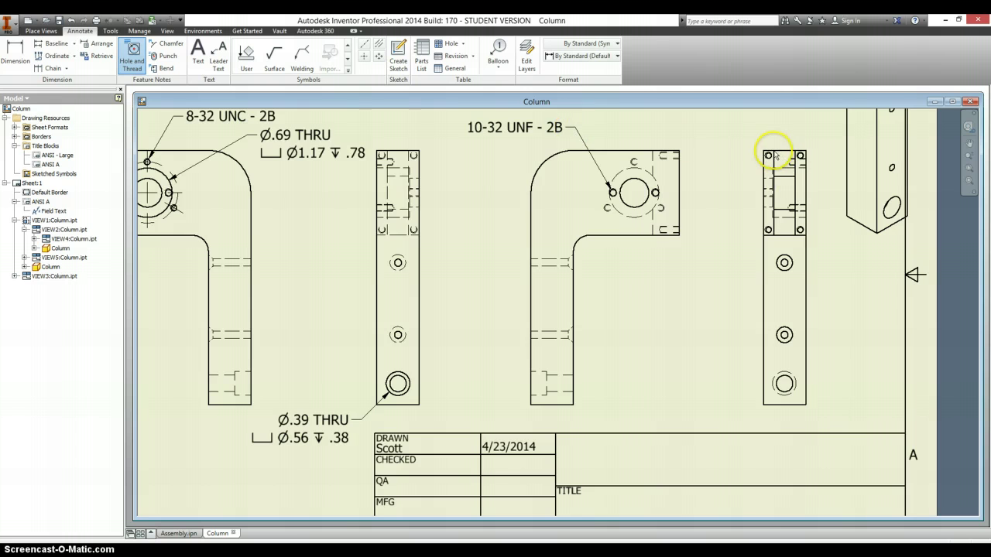
{"action": "scroll", "coordinate": [773, 155], "scroll_direction": "down", "scroll_amount": 2}
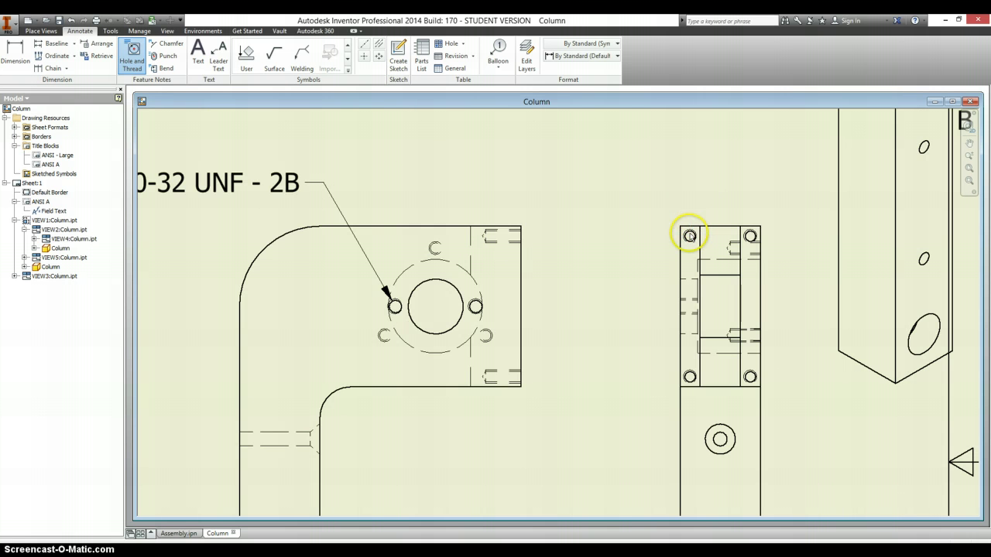
{"action": "left_click", "coordinate": [689, 235]}
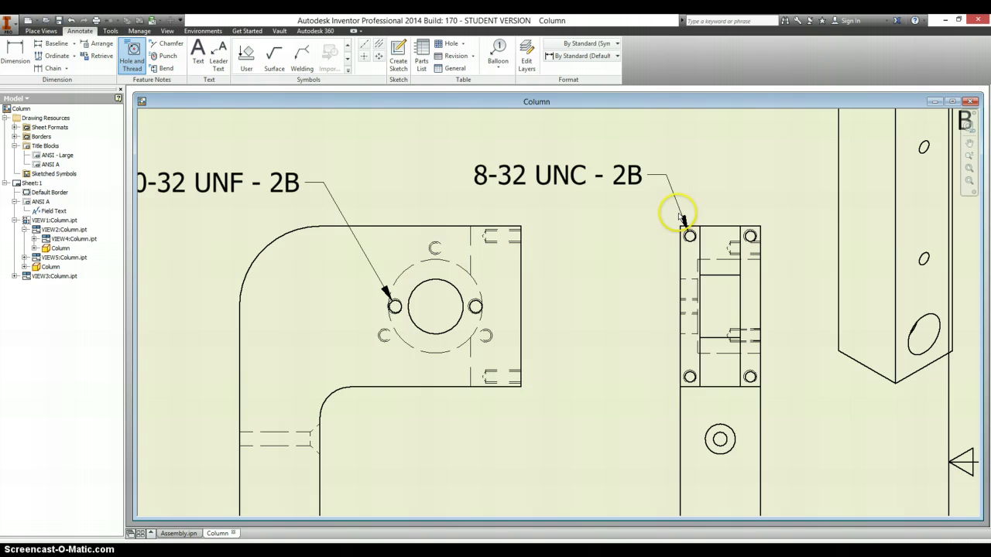
{"action": "left_click", "coordinate": [720, 440]}
{"action": "left_click", "coordinate": [631, 489]}
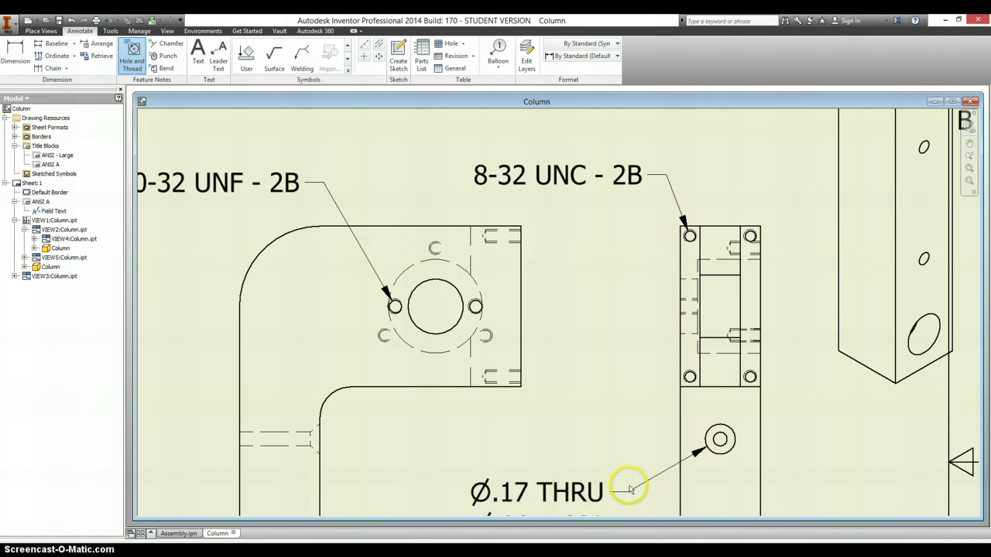
{"action": "scroll", "coordinate": [631, 489], "scroll_direction": "down", "scroll_amount": 5}
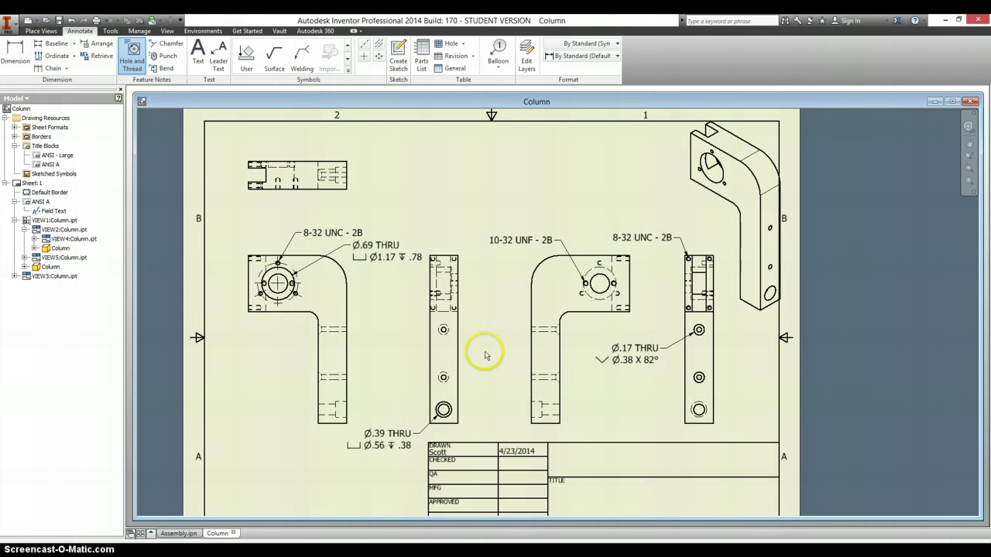
Finish the hole-note command and append x3 to the 8-32 UNC - 2B note.
{"action": "right_click", "coordinate": [394, 364]}
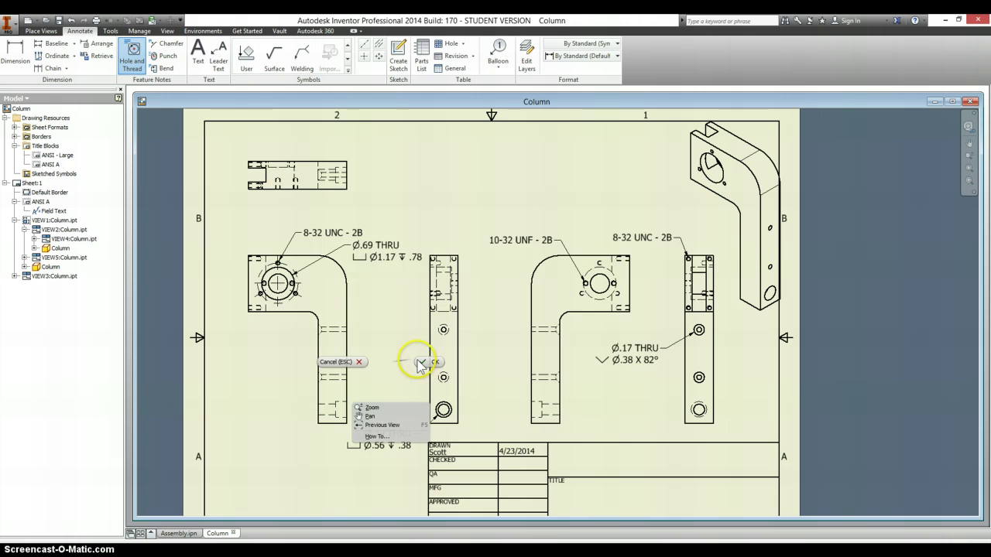
{"action": "left_click", "coordinate": [420, 364]}
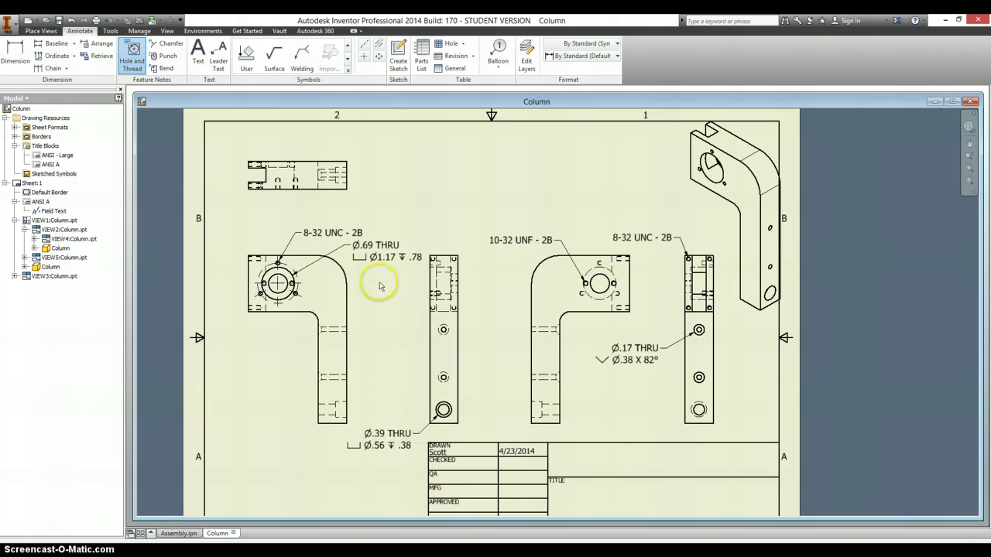
{"action": "double_click", "coordinate": [323, 236]}
{"action": "left_click", "coordinate": [271, 166]}
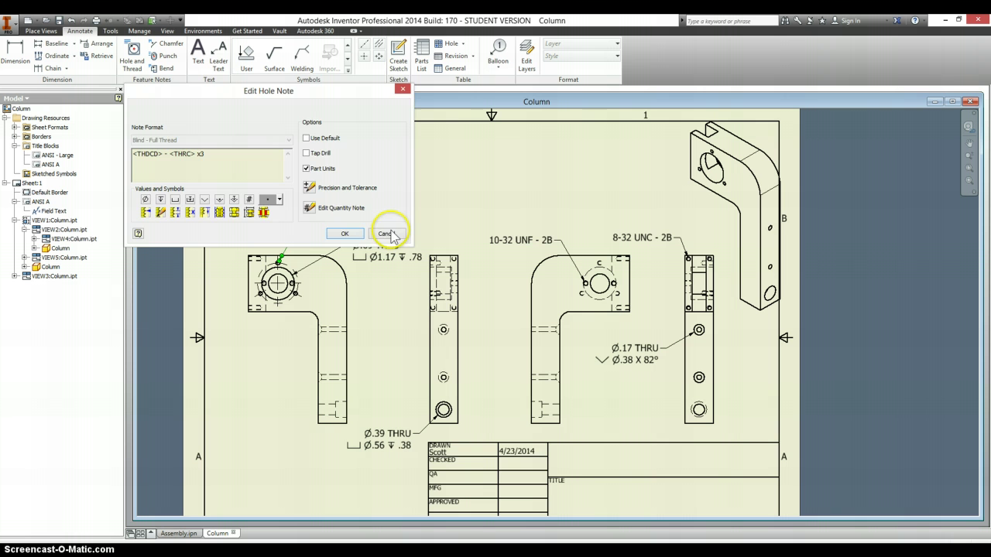
{"action": "left_click", "coordinate": [345, 234]}
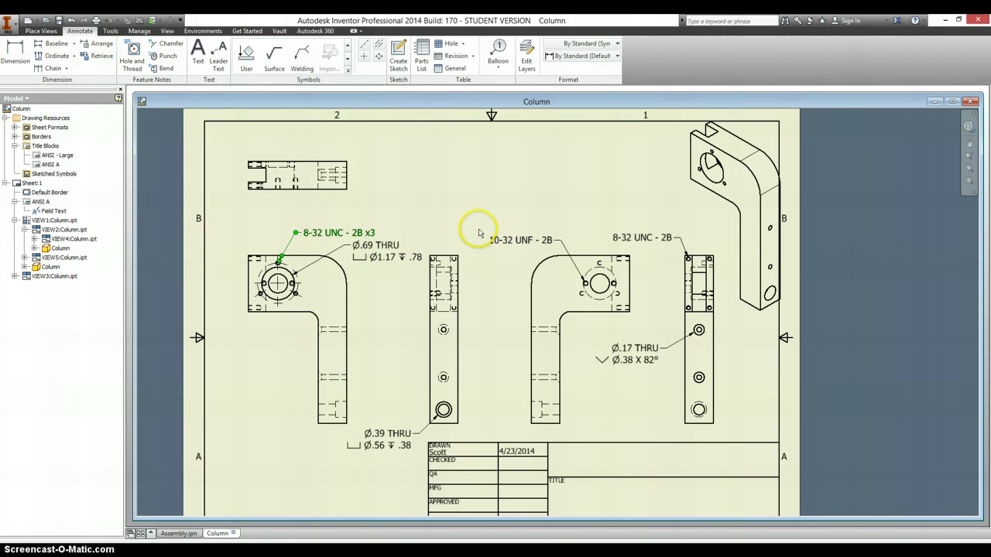
Append x2 to the 10-32 UNF - 2B note and TYP to the side view's 8-32 note.
{"action": "double_click", "coordinate": [525, 241]}
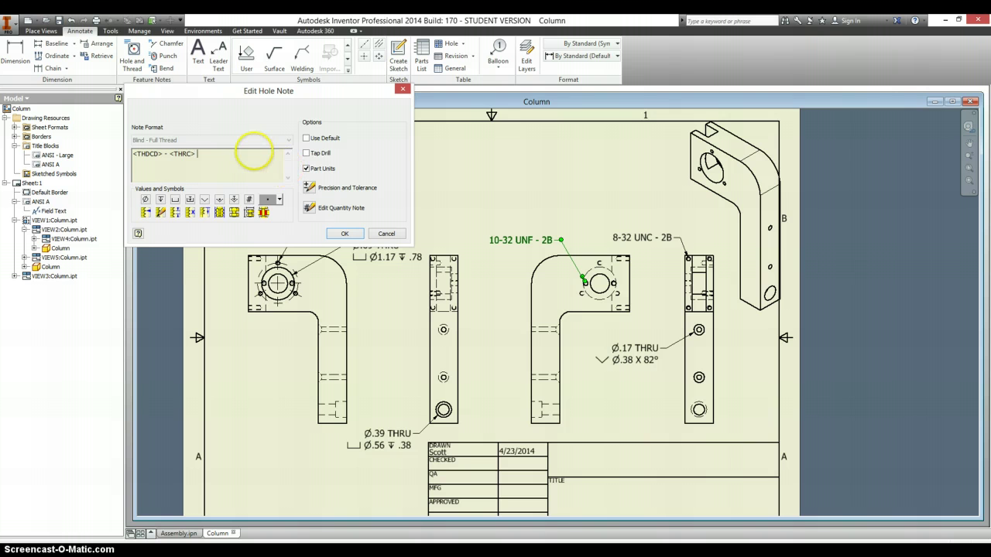
{"action": "left_click", "coordinate": [345, 233]}
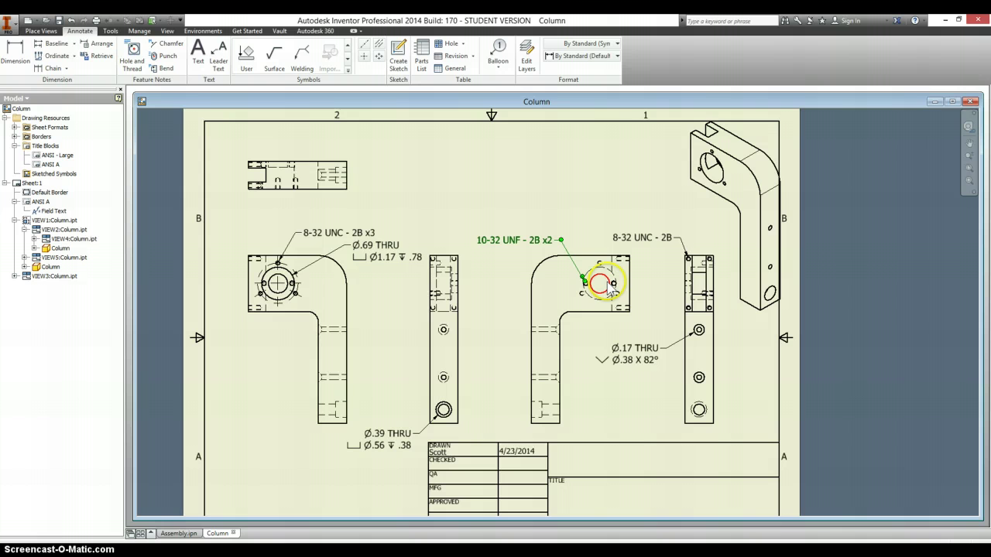
{"action": "scroll", "coordinate": [711, 257], "scroll_direction": "up", "scroll_amount": 3}
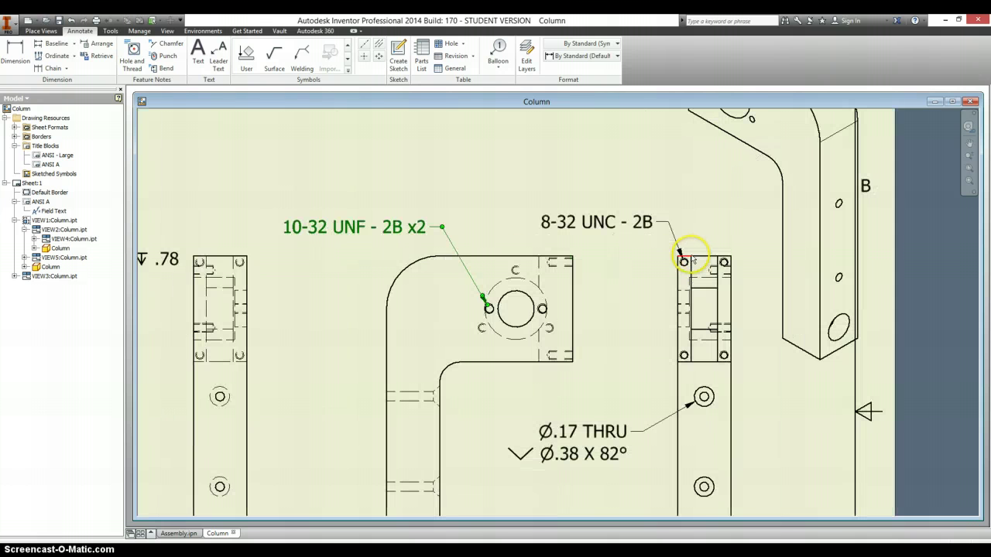
{"action": "double_click", "coordinate": [617, 222]}
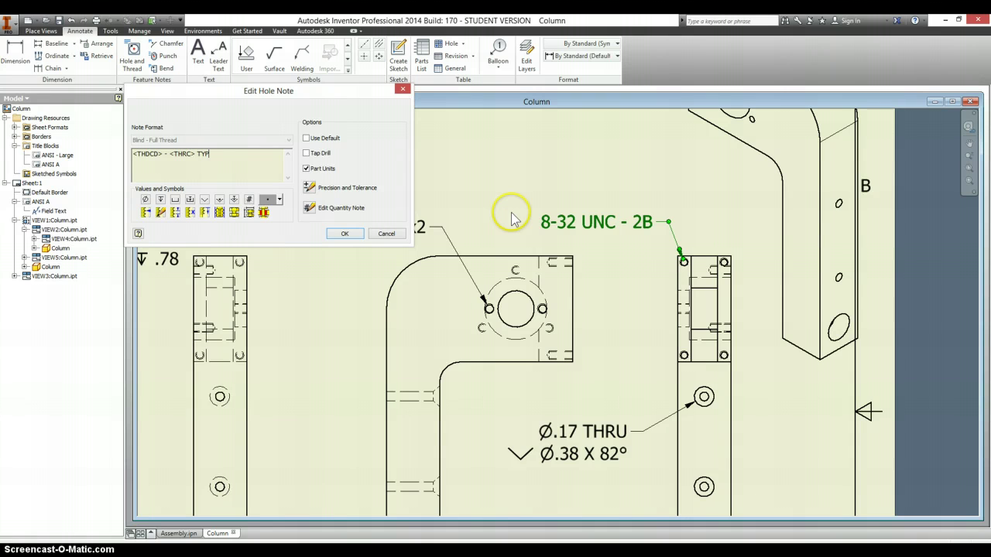
{"action": "left_click", "coordinate": [344, 233]}
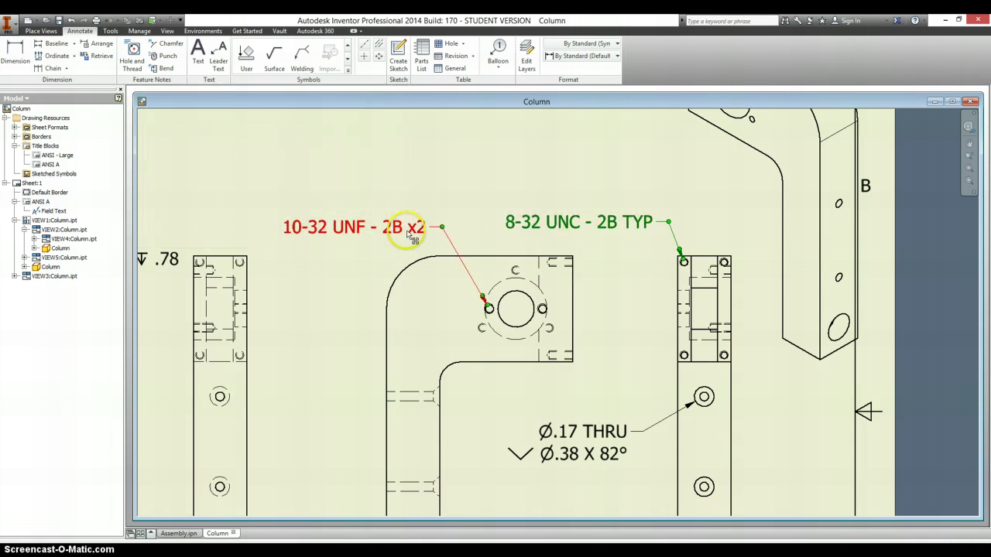
Center-mark the 10-32 view's two small holes and the side view's four small holes.
{"action": "left_click", "coordinate": [363, 56]}
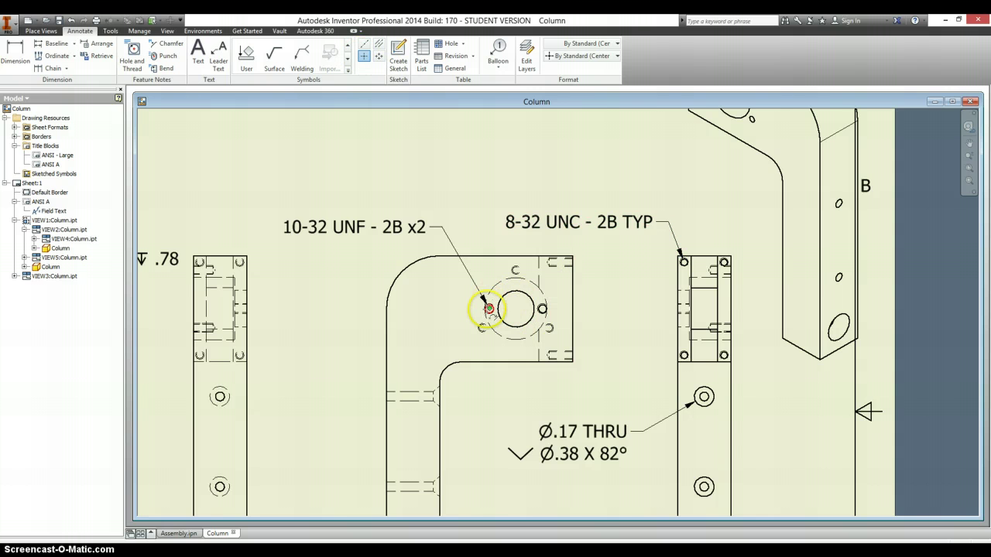
{"action": "left_click", "coordinate": [488, 309]}
{"action": "left_click", "coordinate": [543, 309]}
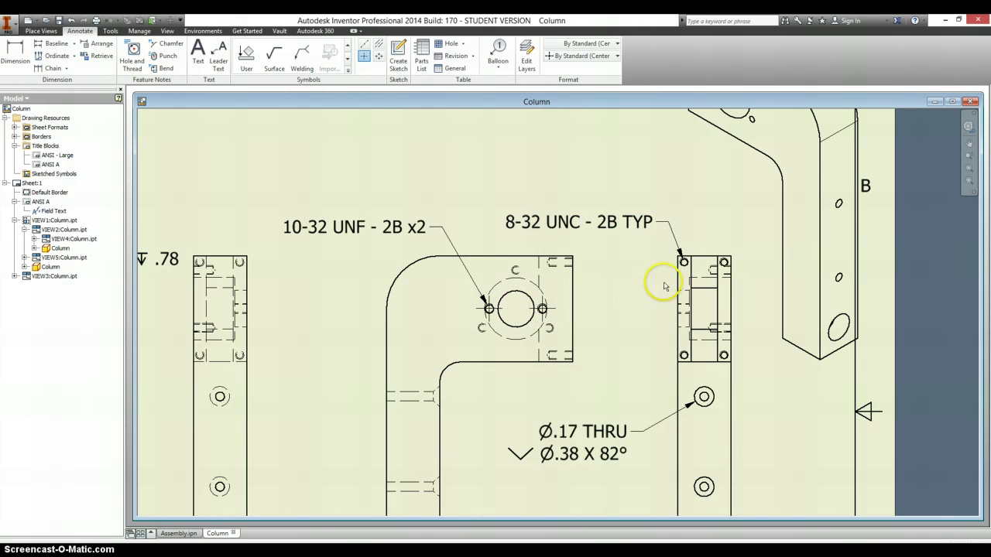
{"action": "left_click", "coordinate": [683, 262]}
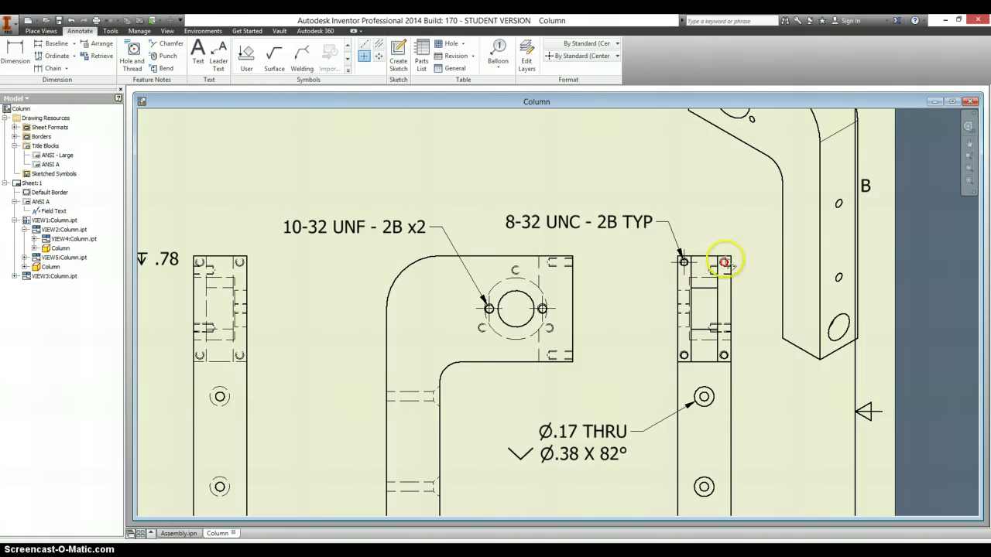
{"action": "left_click", "coordinate": [724, 262]}
{"action": "left_click", "coordinate": [722, 355]}
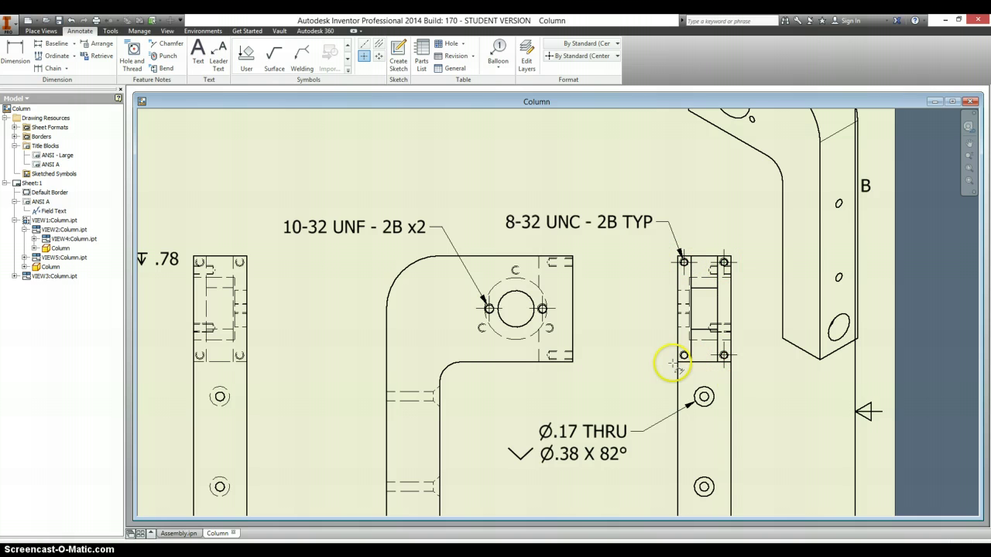
{"action": "left_click", "coordinate": [683, 355]}
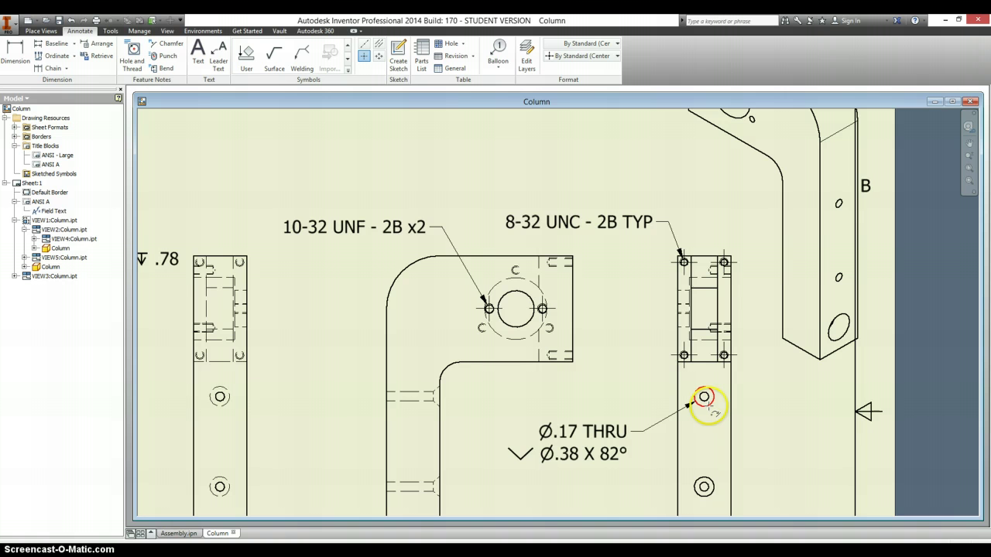
Center-mark the side view's countersunk and lower holes plus the middle view's bottom hole.
{"action": "left_click", "coordinate": [705, 400]}
{"action": "left_click", "coordinate": [703, 487]}
{"action": "scroll", "coordinate": [701, 489], "scroll_direction": "up", "scroll_amount": 3}
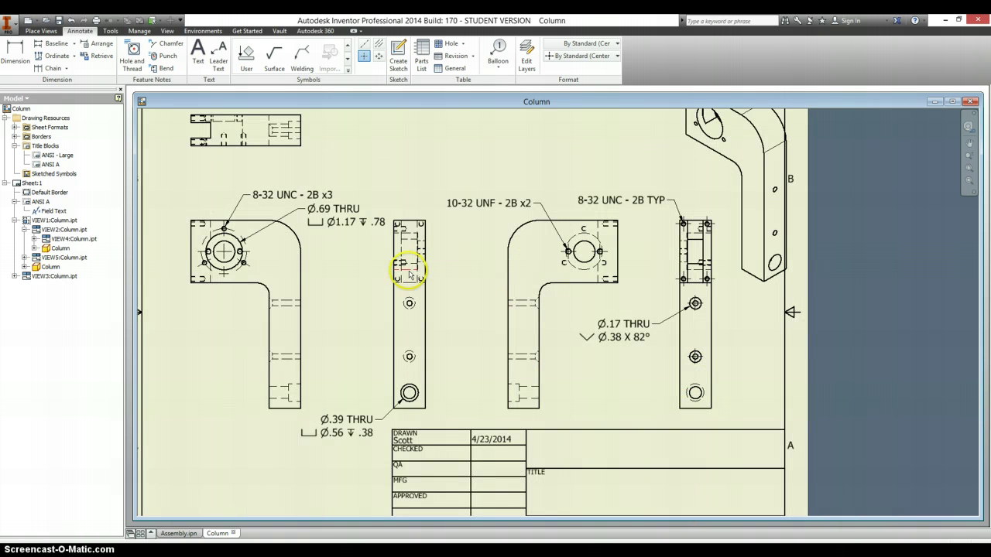
{"action": "left_click", "coordinate": [409, 393]}
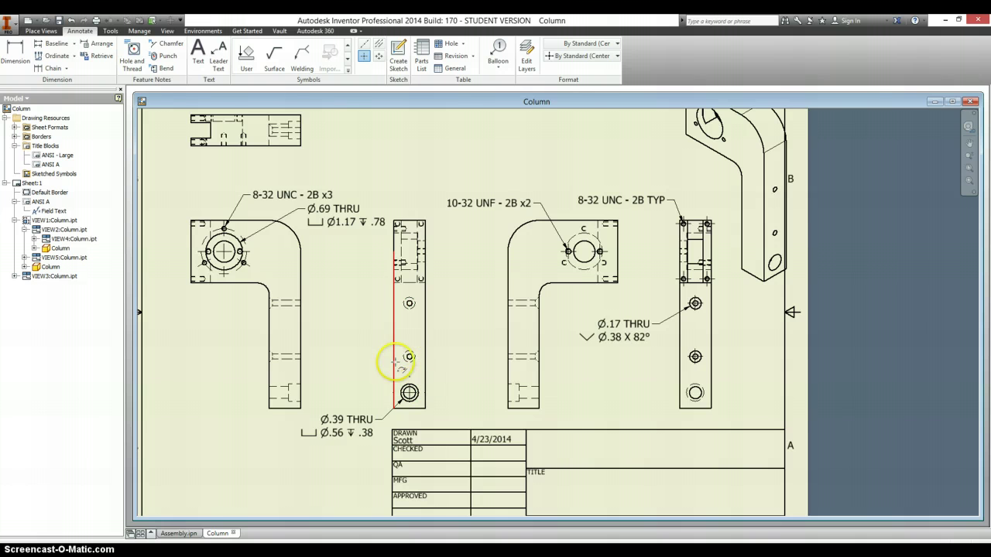
{"action": "scroll", "coordinate": [203, 248], "scroll_direction": "down", "scroll_amount": 2}
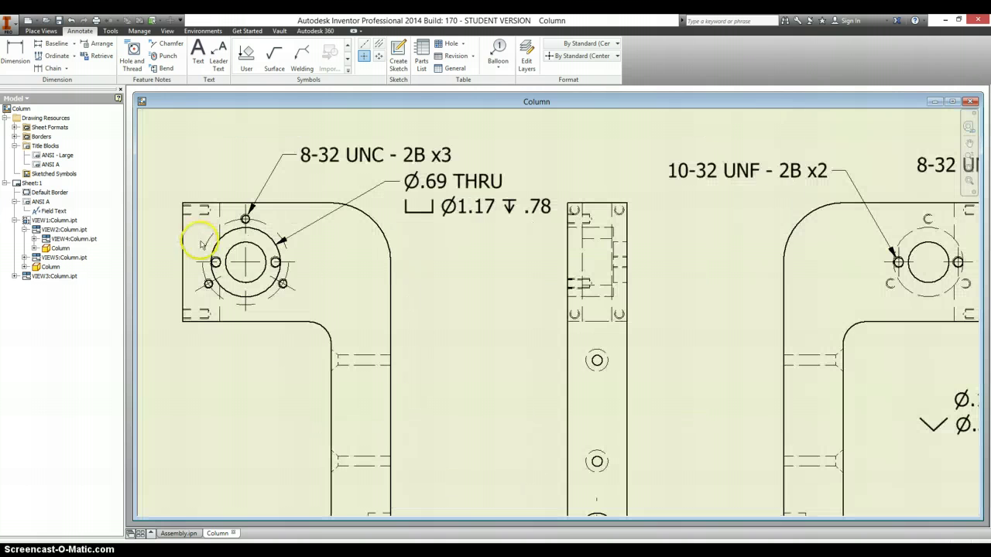
{"action": "scroll", "coordinate": [383, 267], "scroll_direction": "up", "scroll_amount": 2}
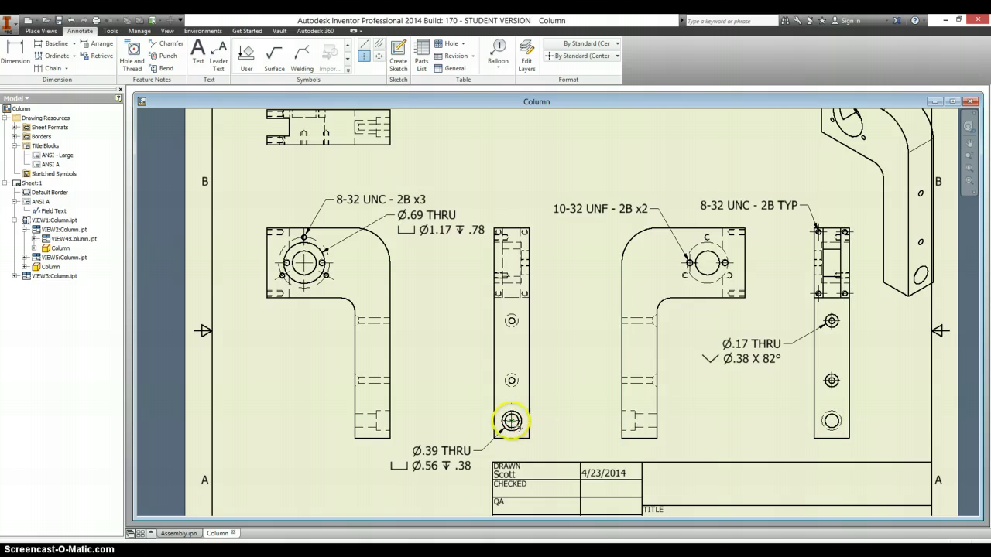
{"action": "scroll", "coordinate": [483, 398], "scroll_direction": "down", "scroll_amount": 3}
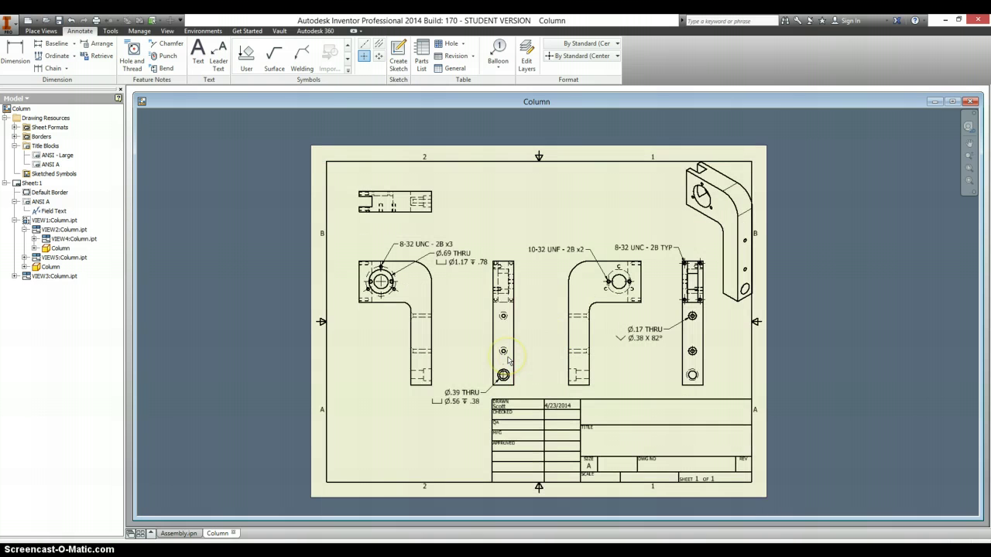
Add a 1.00 general dimension to the front view's upper arc.
{"action": "left_click", "coordinate": [180, 534]}
{"action": "left_click", "coordinate": [257, 370]}
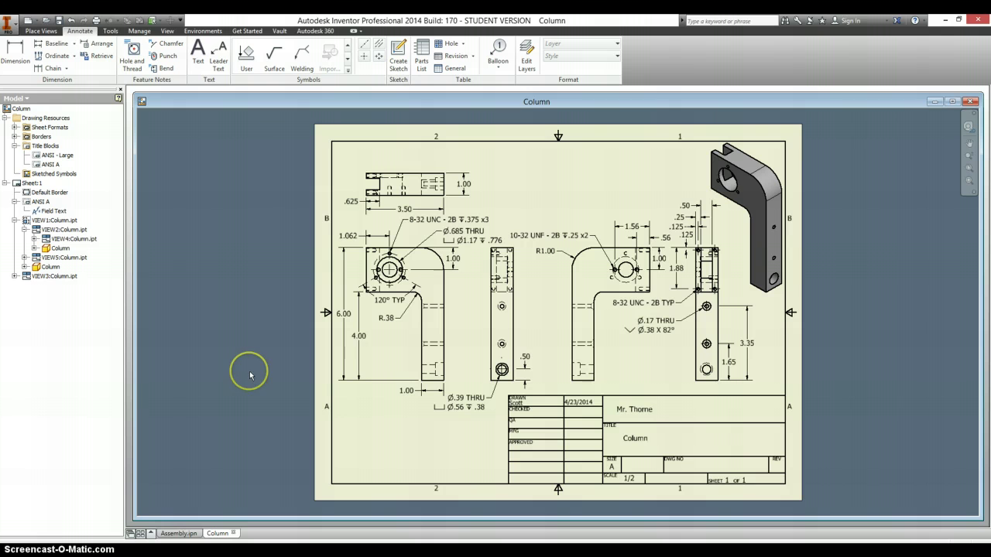
{"action": "key", "text": "d"}
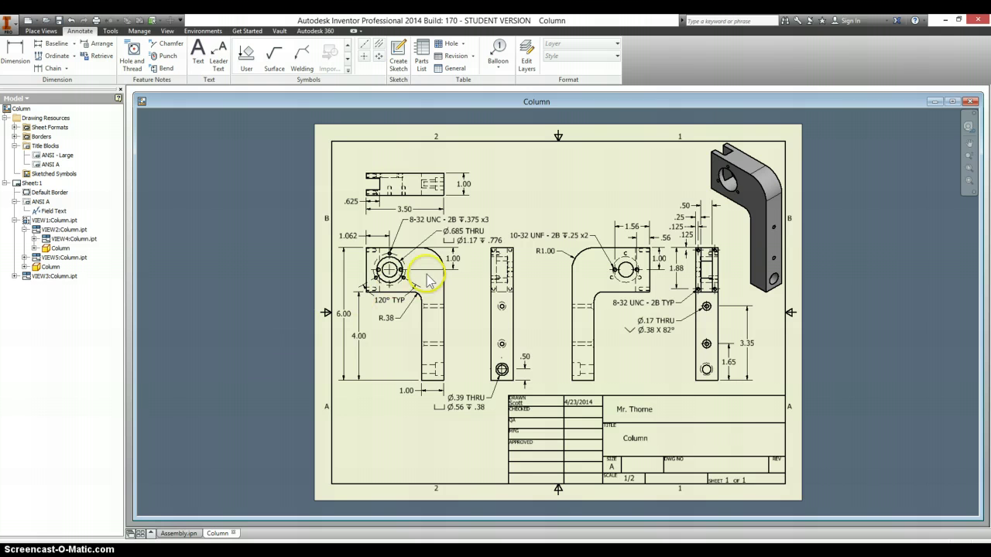
{"action": "left_click", "coordinate": [424, 259]}
{"action": "left_click", "coordinate": [464, 277]}
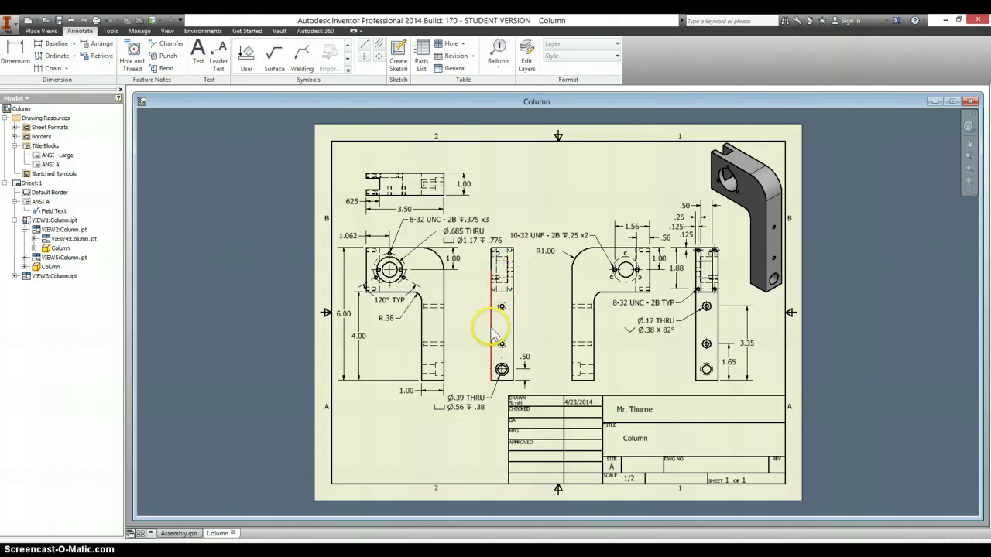
Switch to the reference drawing in Writer to check the remaining dimensions.
{"action": "key", "text": "alt+Tab"}
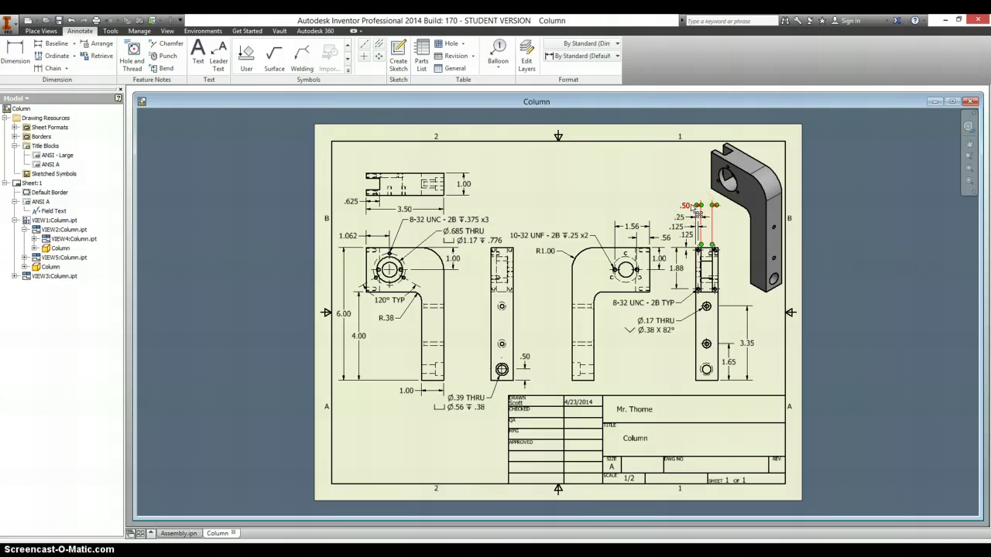
{"action": "scroll", "coordinate": [691, 209], "scroll_direction": "down", "scroll_amount": 5}
{"action": "scroll", "coordinate": [694, 210], "scroll_direction": "up", "scroll_amount": 8}
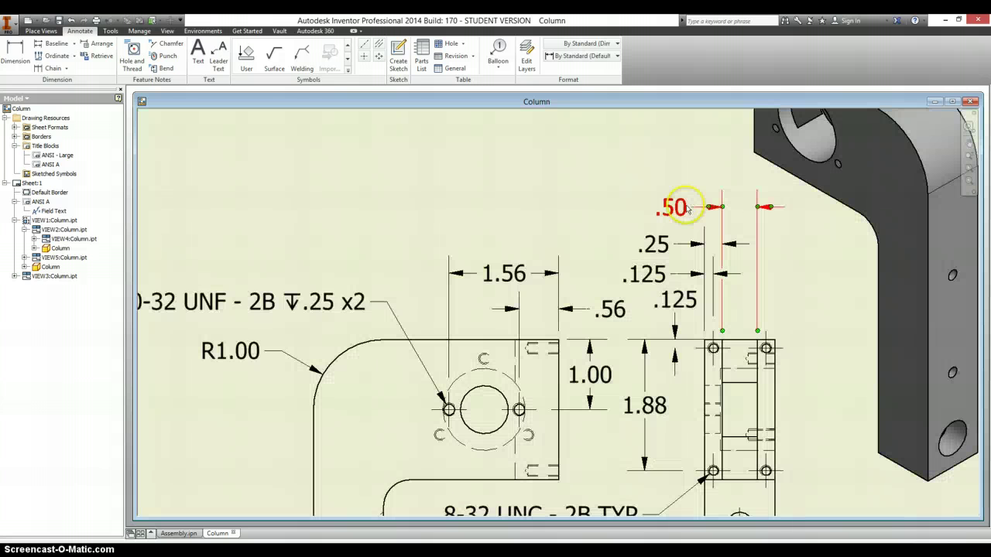
Place the .50 side-view dimension with a +.005/-.000 deviation tolerance shown to three decimals (3.123).
{"action": "left_click", "coordinate": [689, 211]}
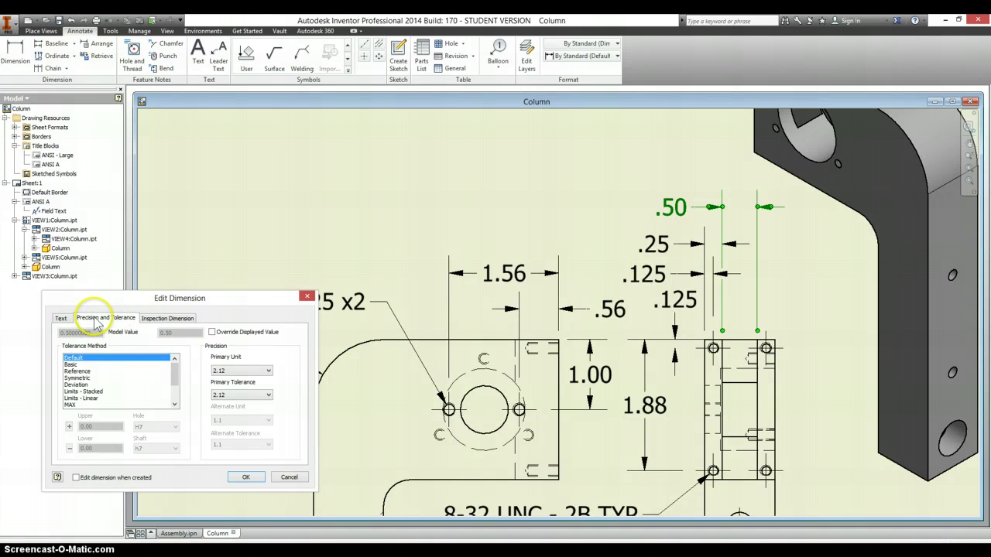
{"action": "left_click", "coordinate": [80, 385]}
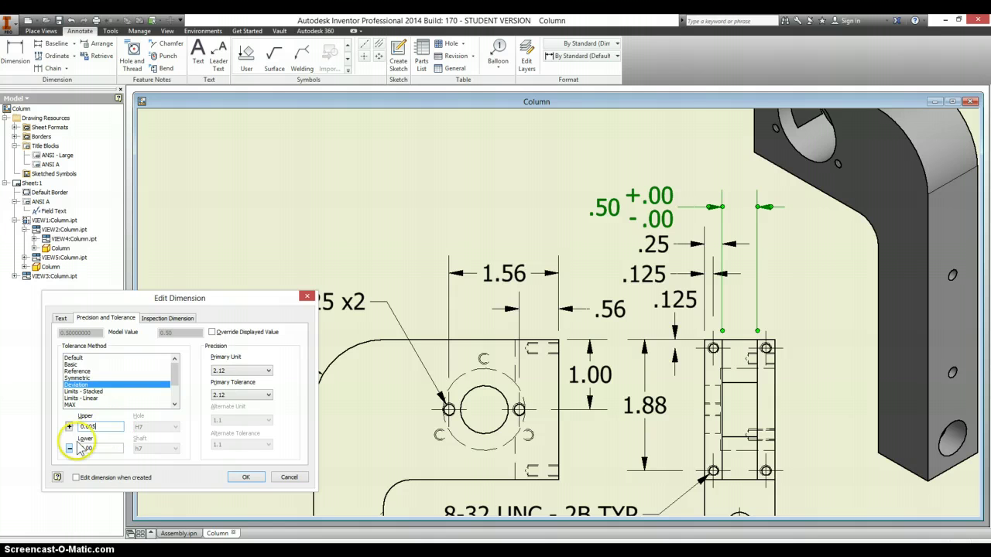
{"action": "left_click", "coordinate": [243, 478]}
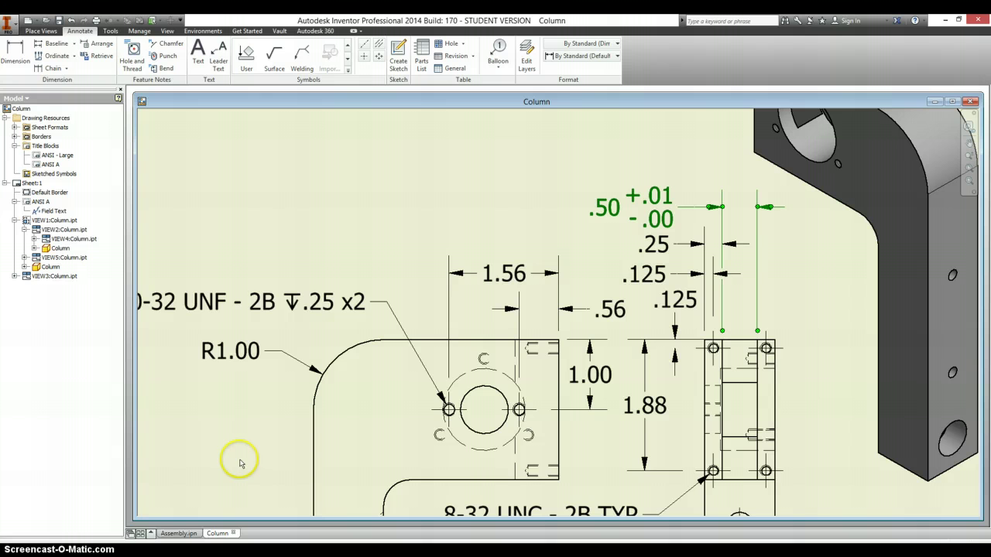
{"action": "double_click", "coordinate": [670, 200]}
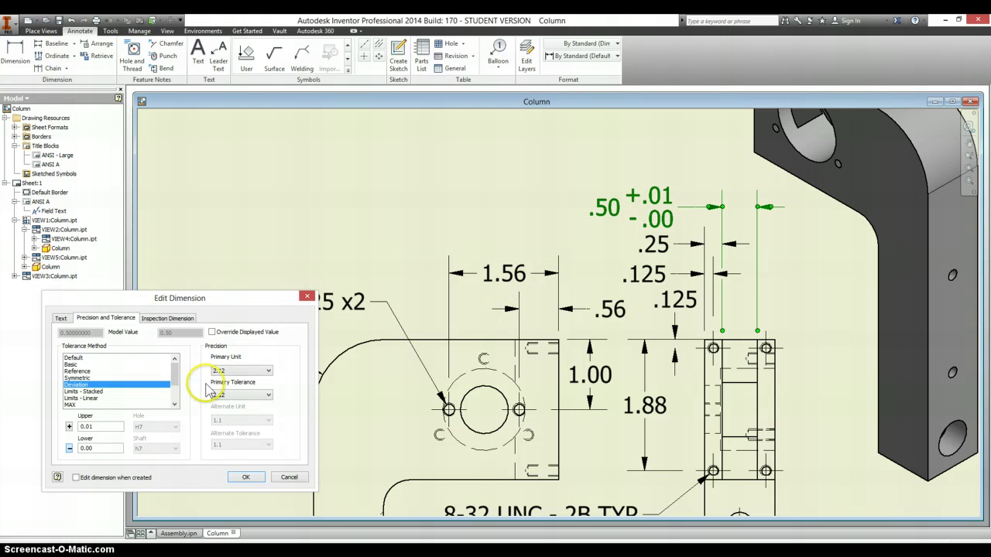
{"action": "left_click", "coordinate": [251, 396]}
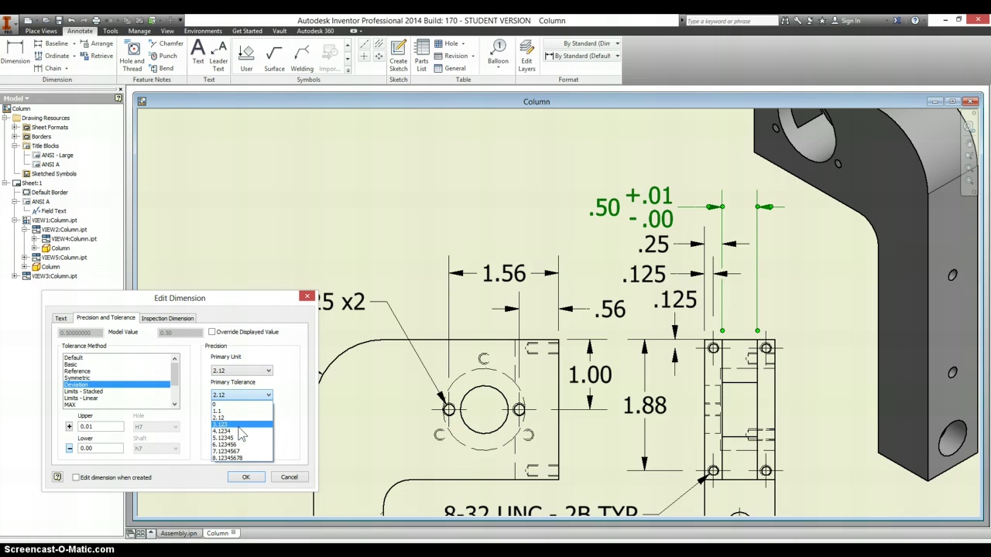
{"action": "left_click", "coordinate": [242, 425]}
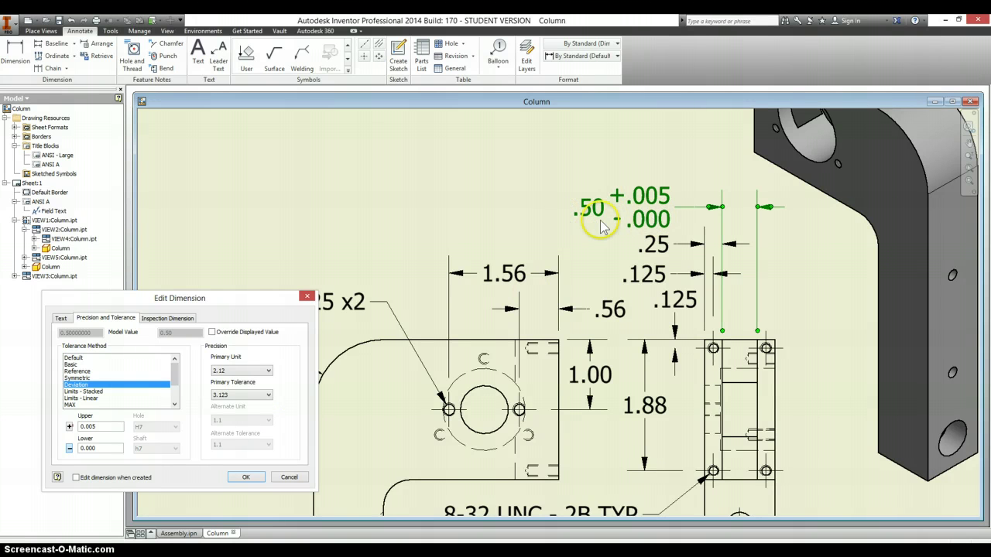
{"action": "left_click", "coordinate": [246, 477]}
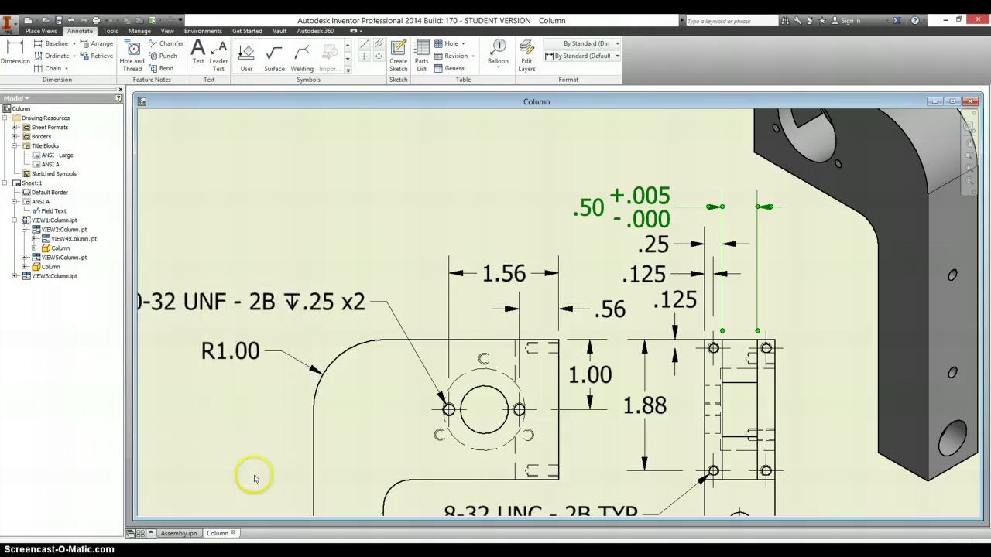
{"action": "left_click", "coordinate": [352, 215]}
Scroll the Writer document to the Column drawing showing the Ø.685 bore and Ø1.170 ±.002 counterbore, .776 deep.
{"action": "key", "text": "alt+Tab"}
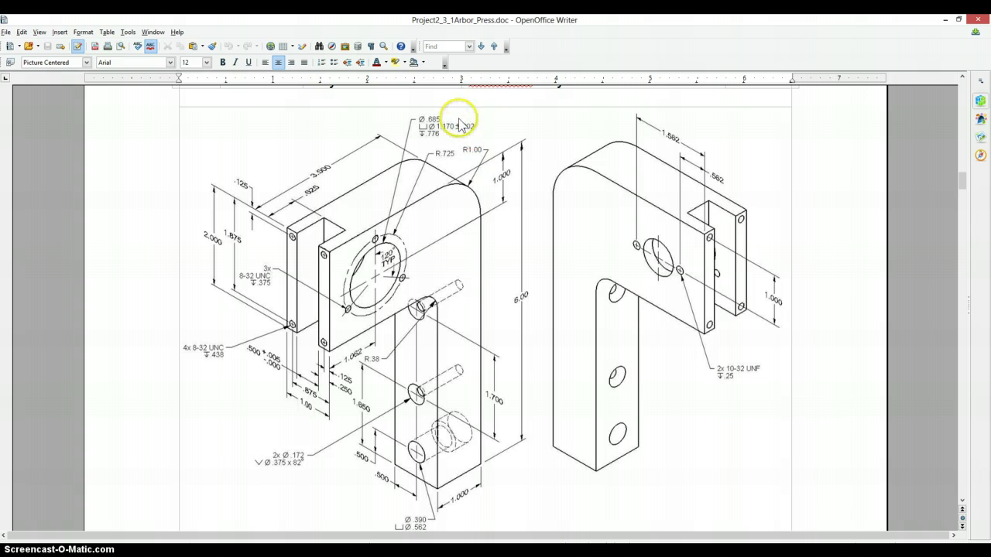
{"action": "scroll", "coordinate": [534, 387], "scroll_direction": "down", "scroll_amount": 1}
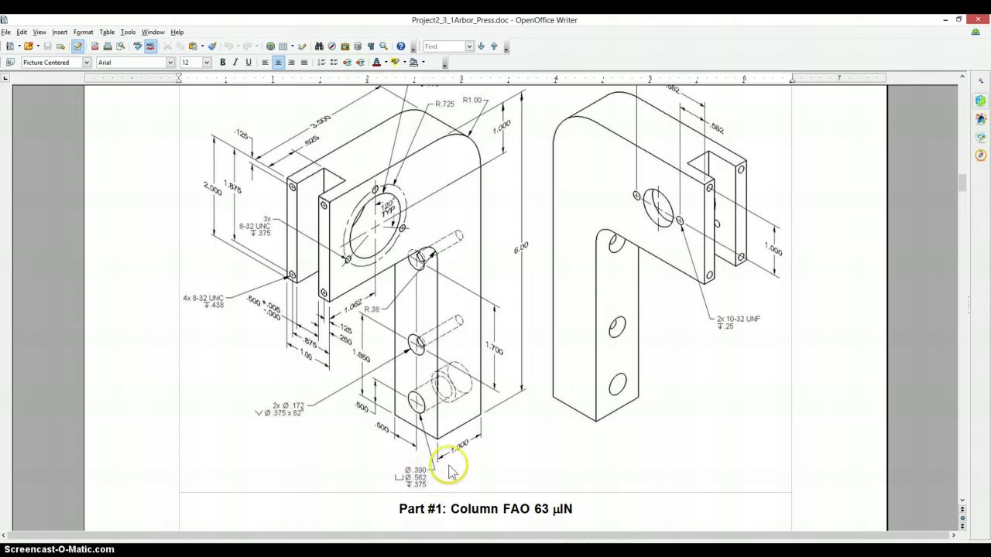
{"action": "scroll", "coordinate": [538, 394], "scroll_direction": "up", "scroll_amount": 1}
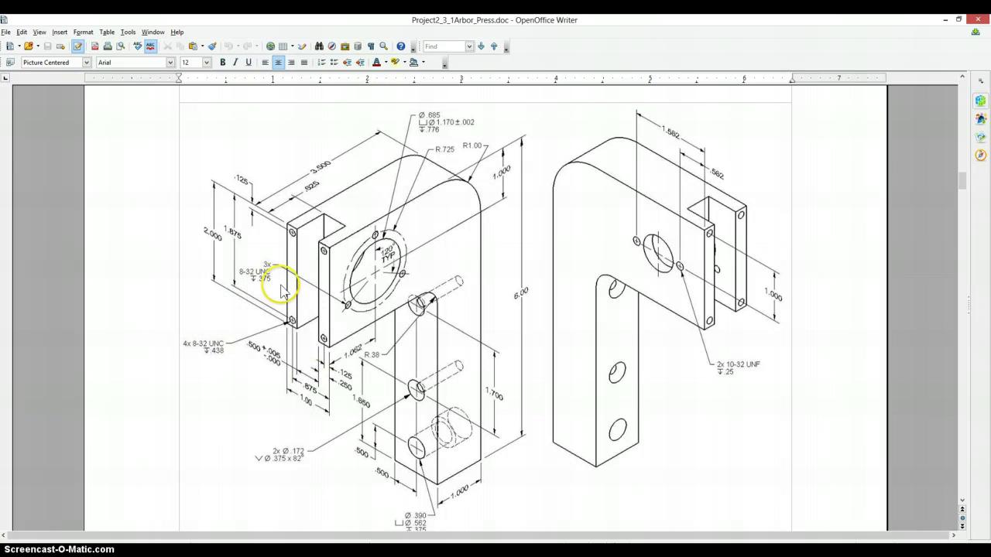
{"action": "scroll", "coordinate": [298, 285], "scroll_direction": "up", "scroll_amount": 1}
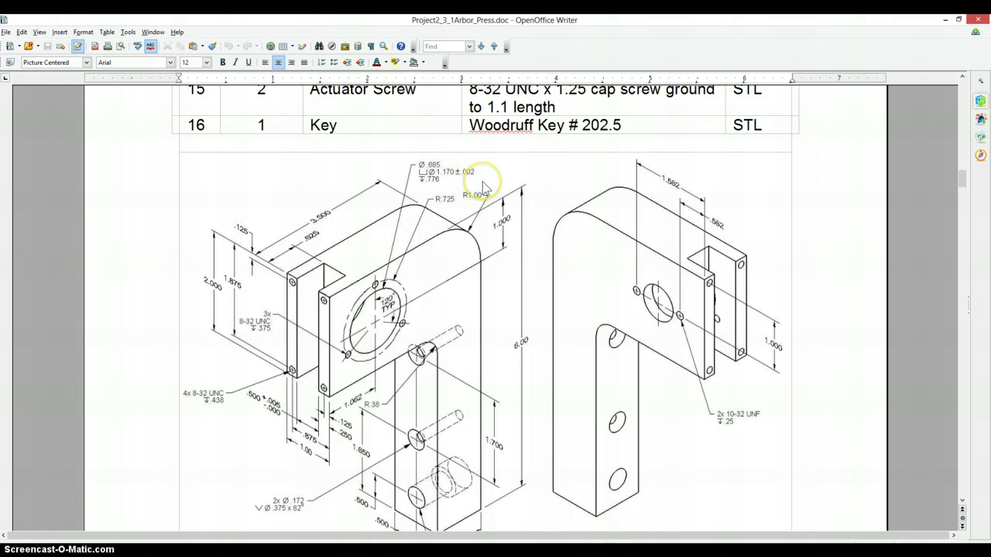
Back in Inventor, open the Ø.685 THRU counterbore hole note on the front view for editing.
{"action": "key", "text": "alt+Tab"}
{"action": "scroll", "coordinate": [573, 287], "scroll_direction": "up", "scroll_amount": 2}
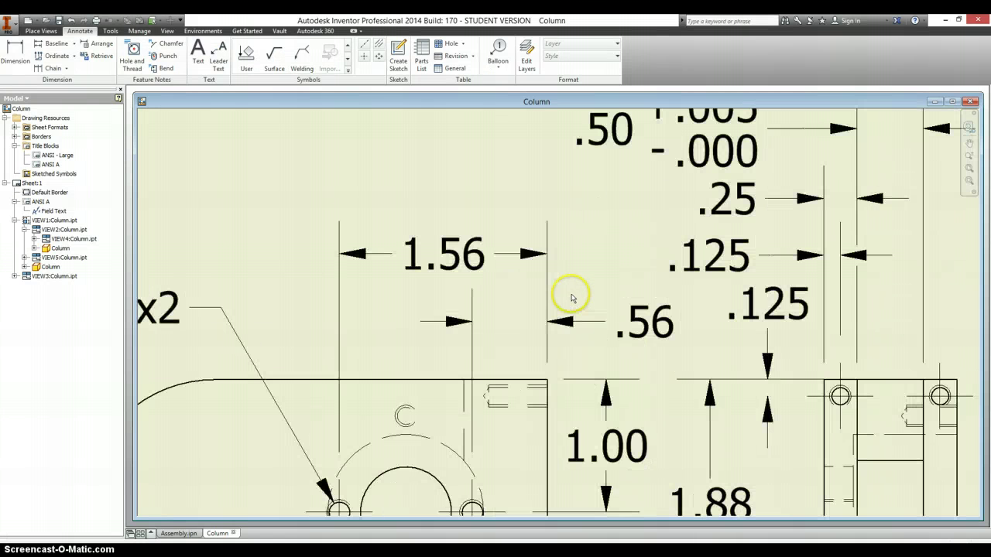
{"action": "scroll", "coordinate": [573, 286], "scroll_direction": "down", "scroll_amount": 6}
{"action": "scroll", "coordinate": [260, 334], "scroll_direction": "up", "scroll_amount": 3}
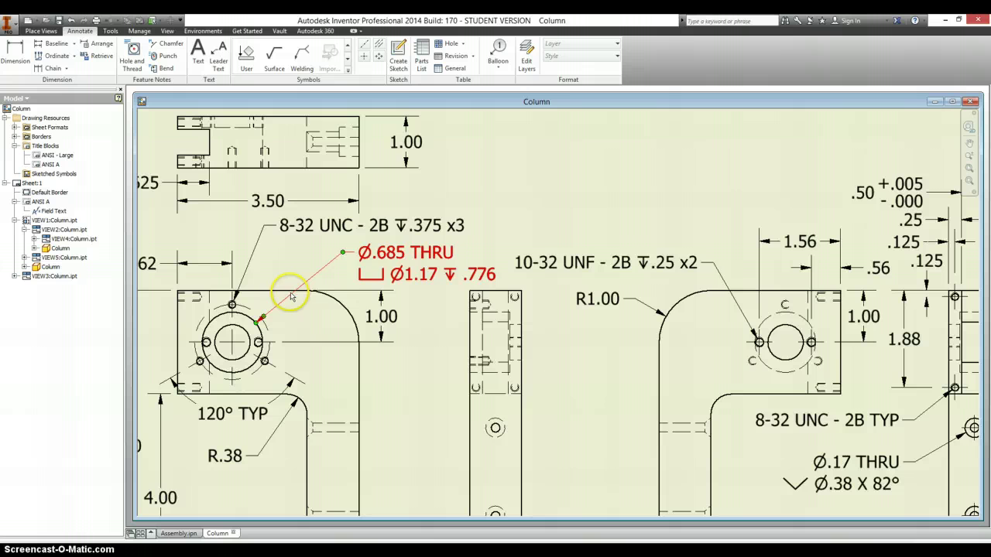
{"action": "left_click", "coordinate": [400, 263]}
{"action": "double_click", "coordinate": [400, 263]}
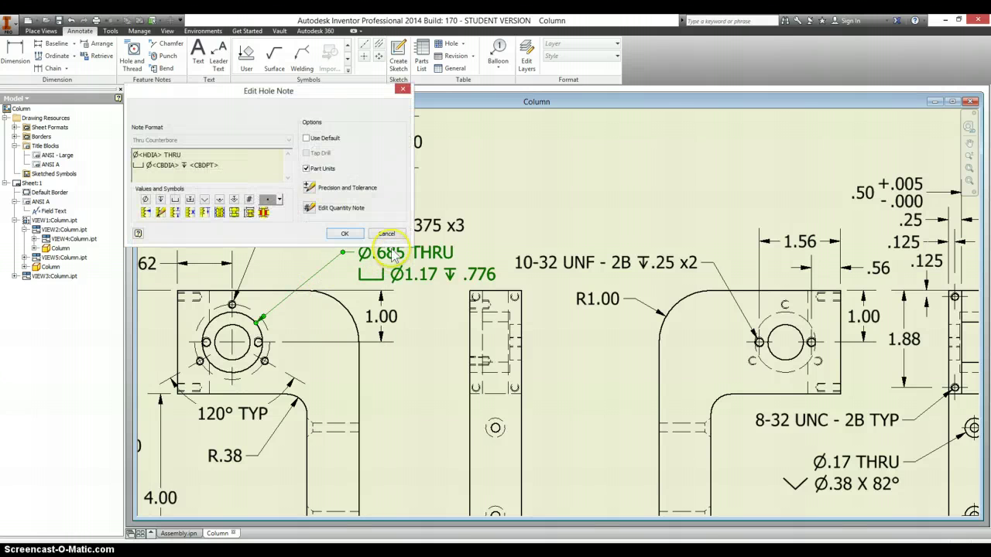
Give the counterbore diameter a ±.002 tolerance at three-decimal precision, checked against the reference drawing.
{"action": "left_click", "coordinate": [309, 189]}
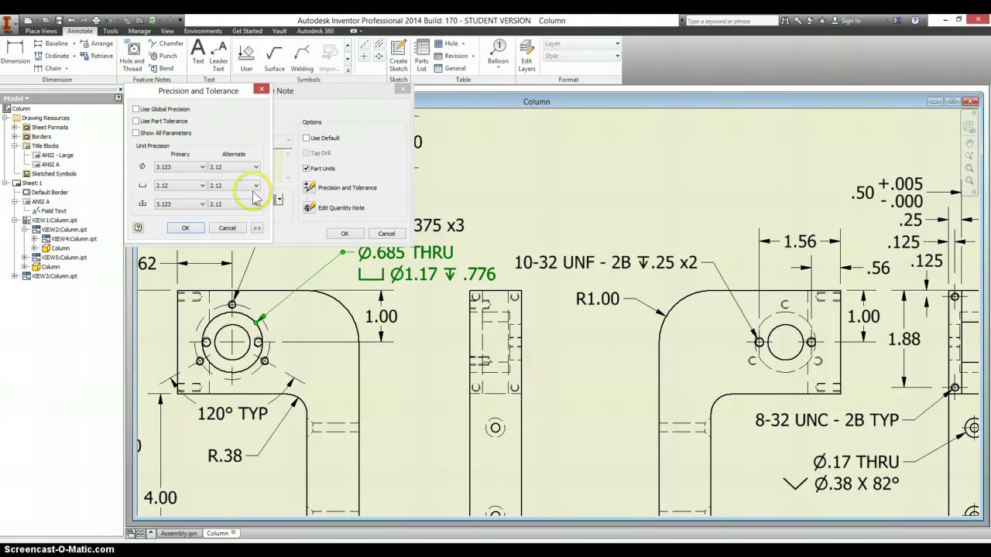
{"action": "left_click", "coordinate": [166, 186]}
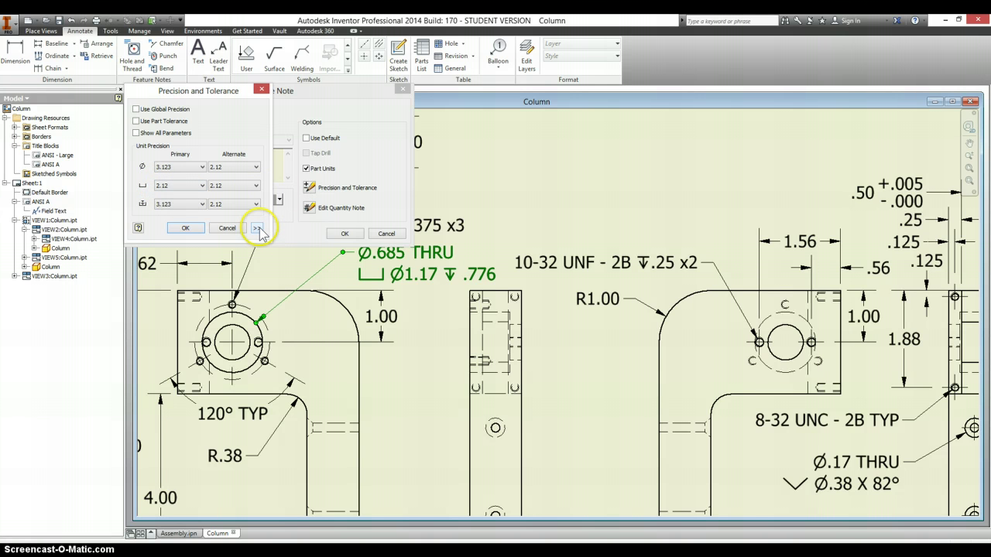
{"action": "left_click", "coordinate": [257, 229]}
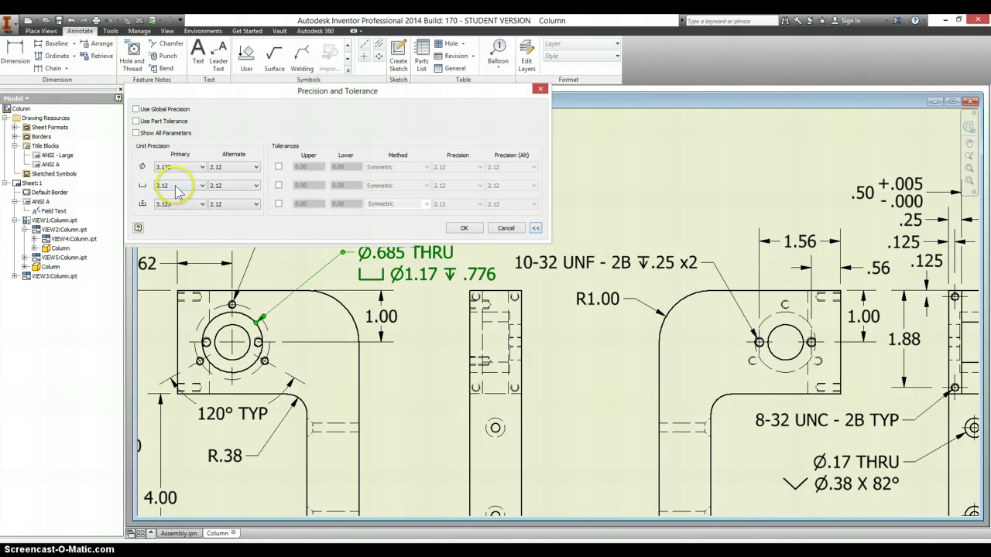
{"action": "left_click", "coordinate": [278, 186]}
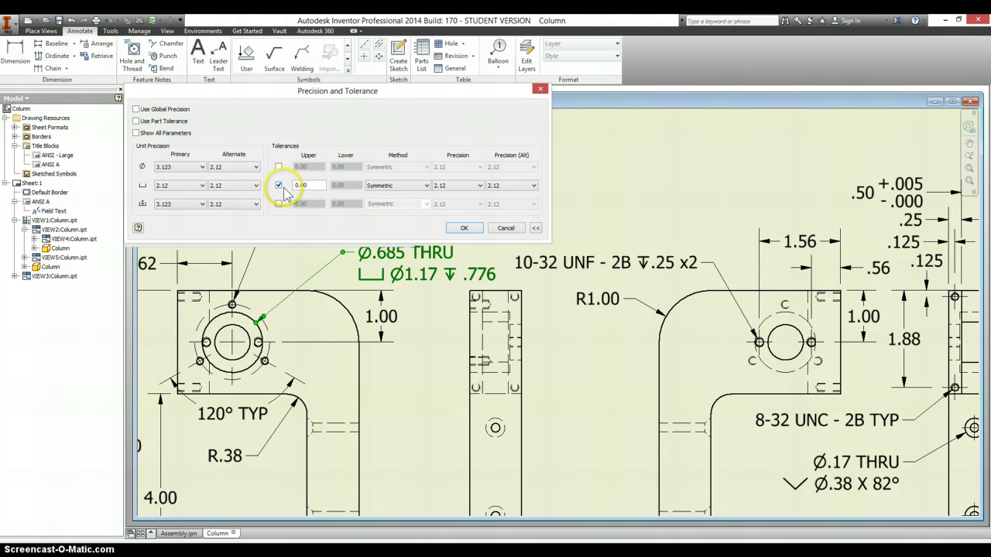
{"action": "key", "text": "alt+Tab"}
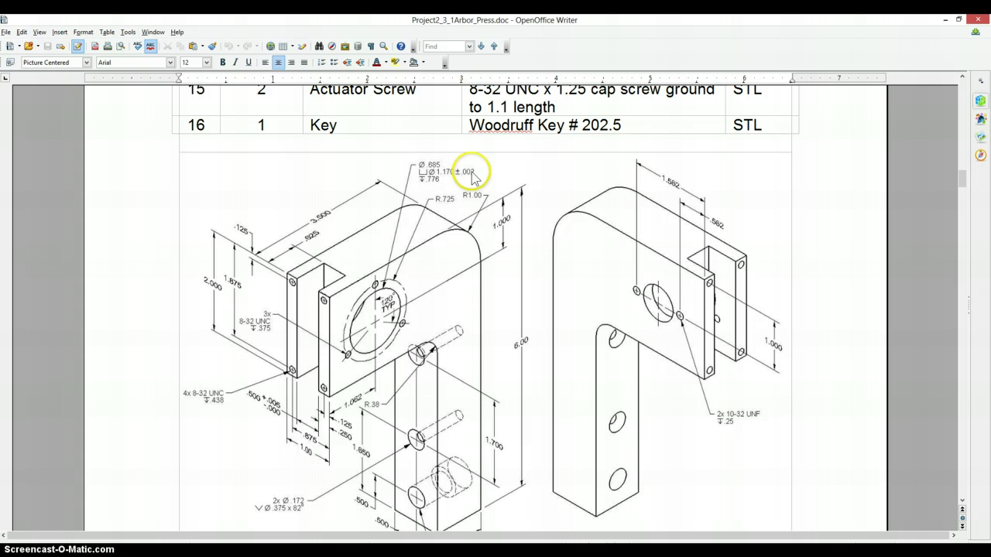
{"action": "key", "text": "alt+Tab"}
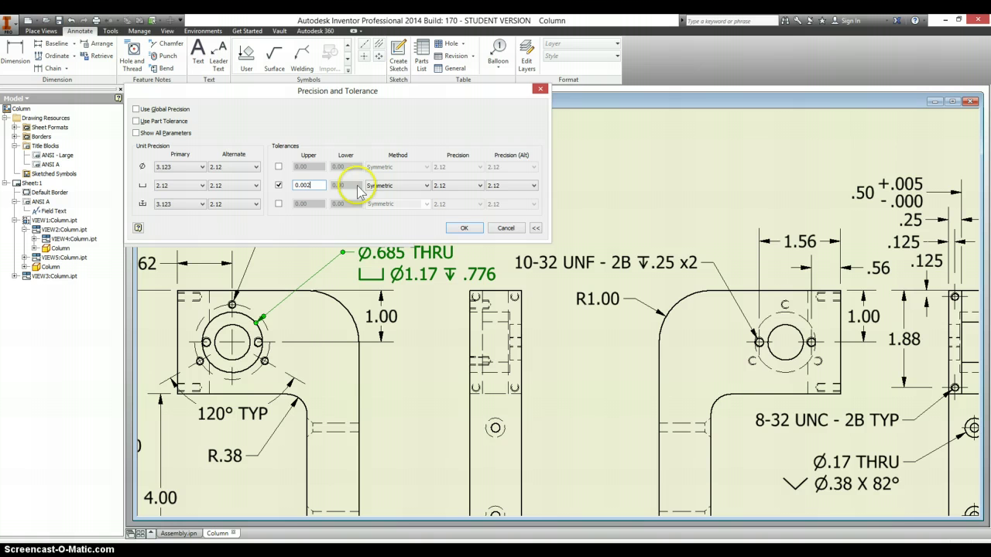
{"action": "left_click", "coordinate": [471, 185]}
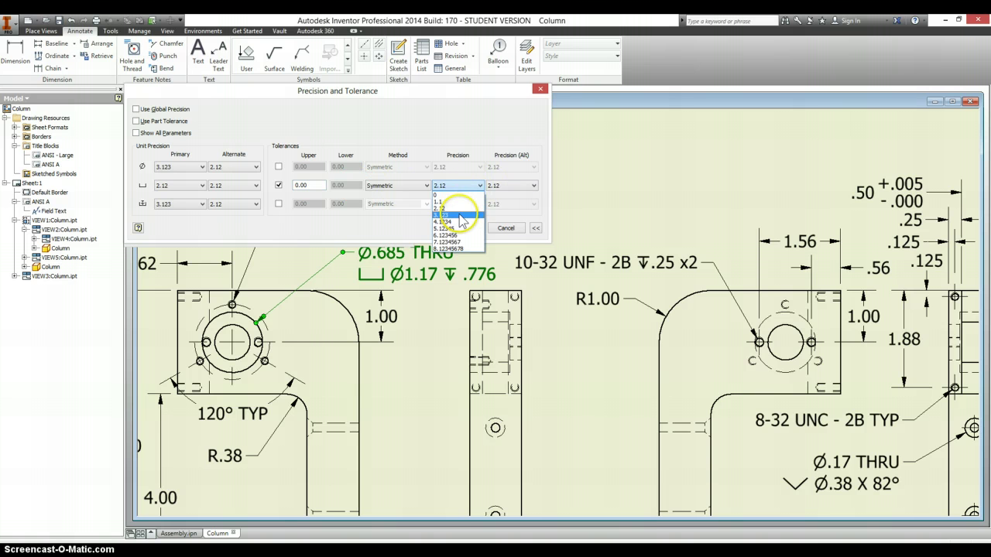
{"action": "left_click", "coordinate": [461, 216]}
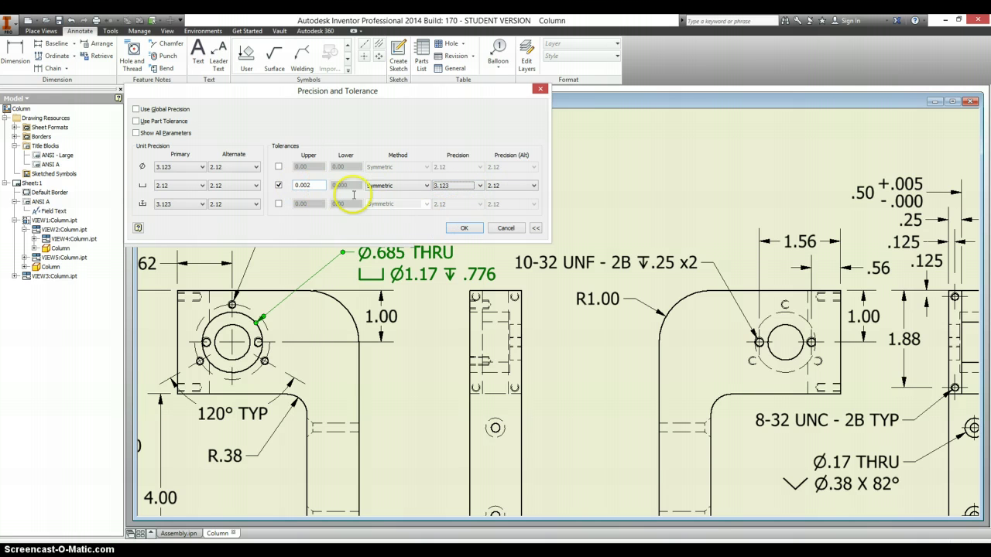
{"action": "left_click", "coordinate": [462, 228]}
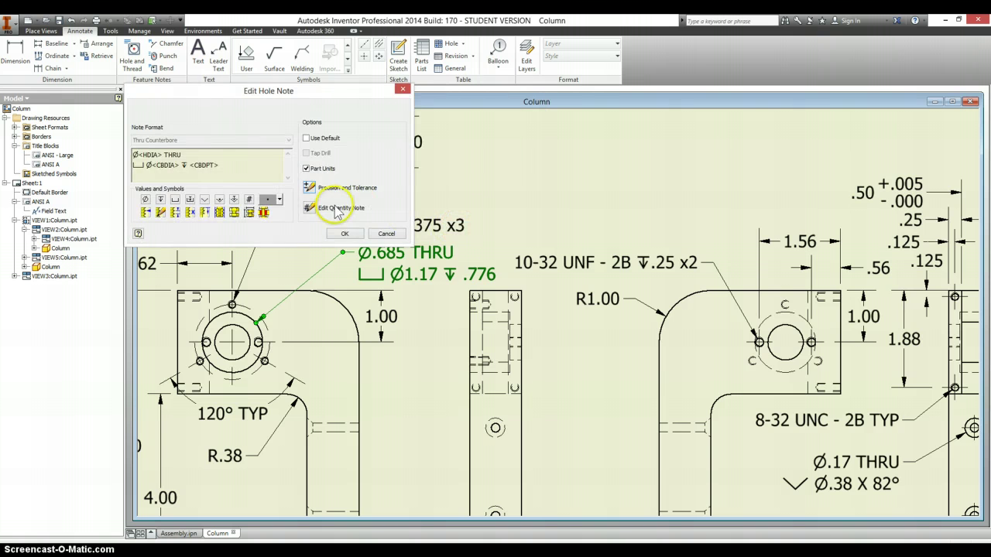
{"action": "left_click", "coordinate": [345, 235]}
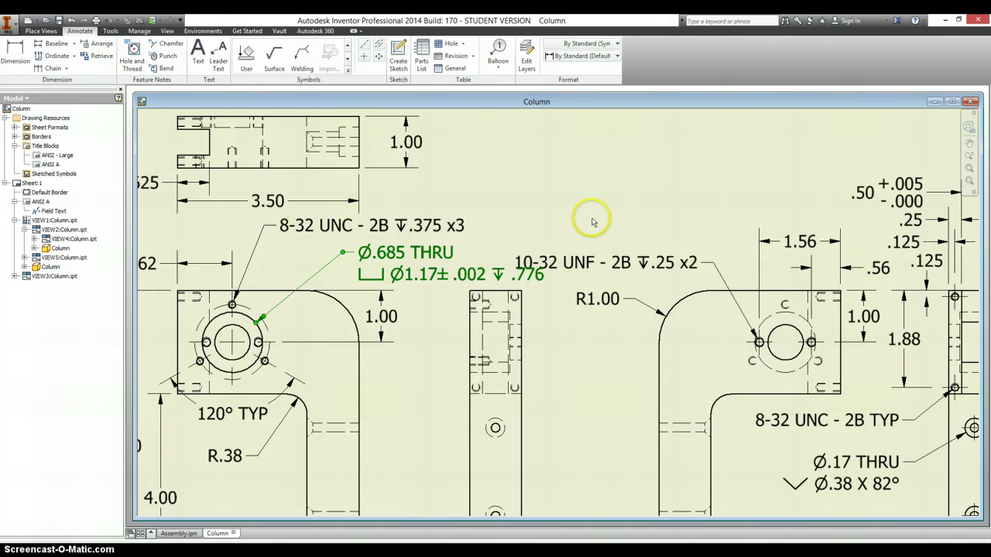
Drag the 10-32 UNF - 2B ▽.25 x2 hole note higher above its hole, then zoom out to the full sheet.
{"action": "key", "text": "Escape"}
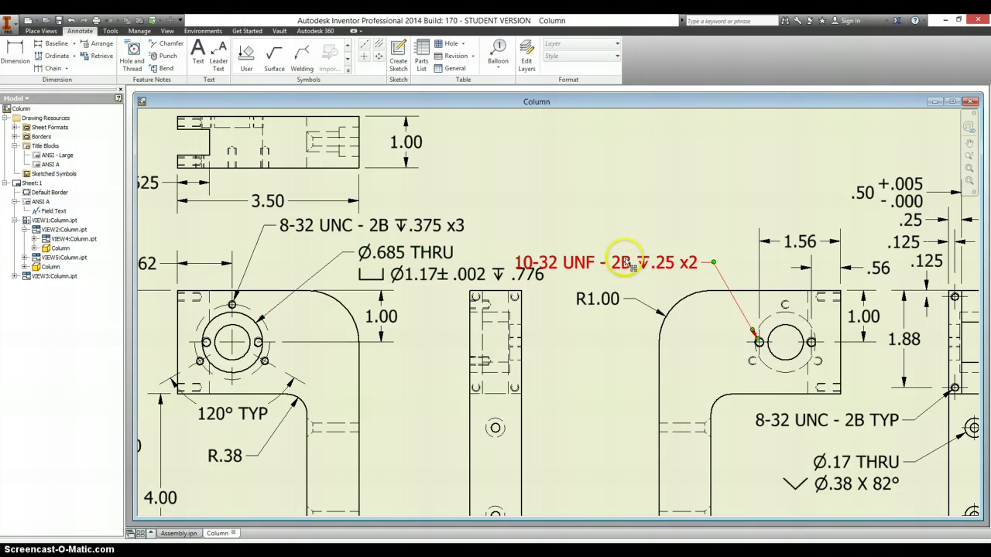
{"action": "left_click", "coordinate": [631, 259]}
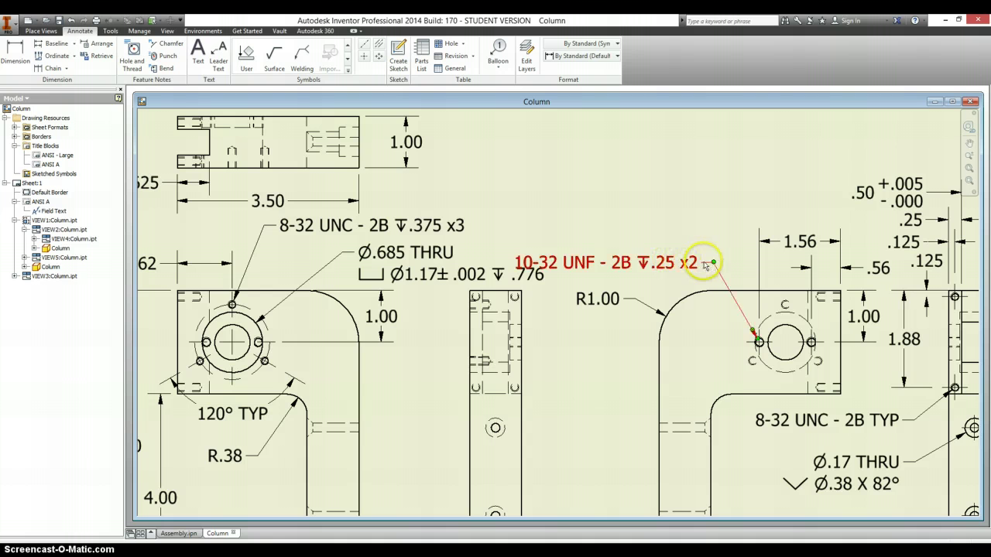
{"action": "left_click_drag", "start_coordinate": [704, 265], "coordinate": [727, 251]}
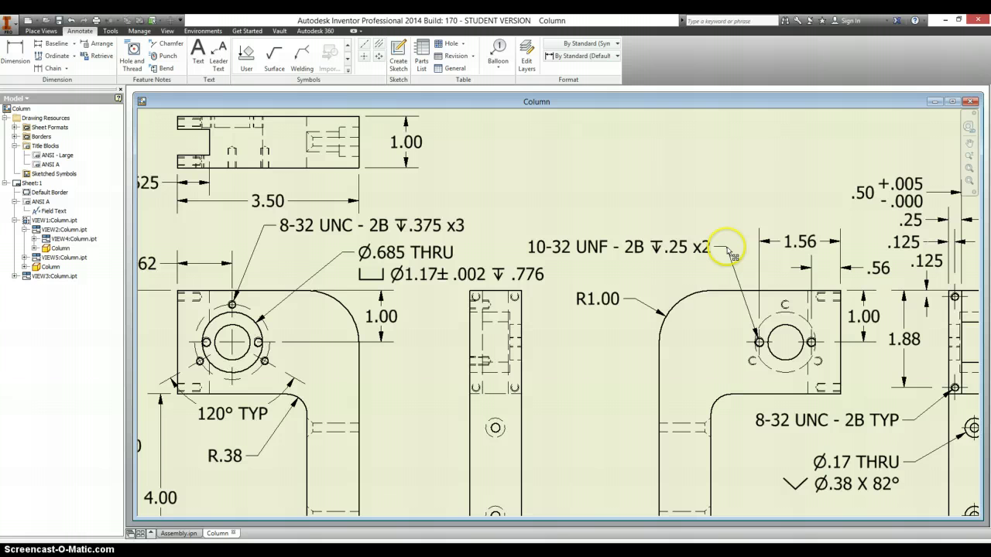
{"action": "left_click", "coordinate": [625, 193]}
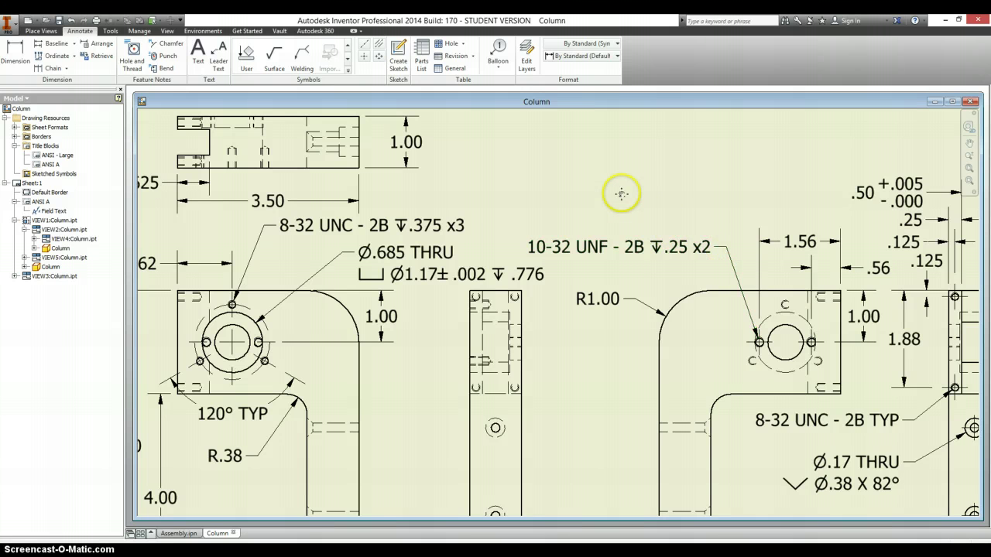
{"action": "scroll", "coordinate": [621, 197], "scroll_direction": "down", "scroll_amount": 1}
{"action": "scroll", "coordinate": [621, 197], "scroll_direction": "down", "scroll_amount": 3}
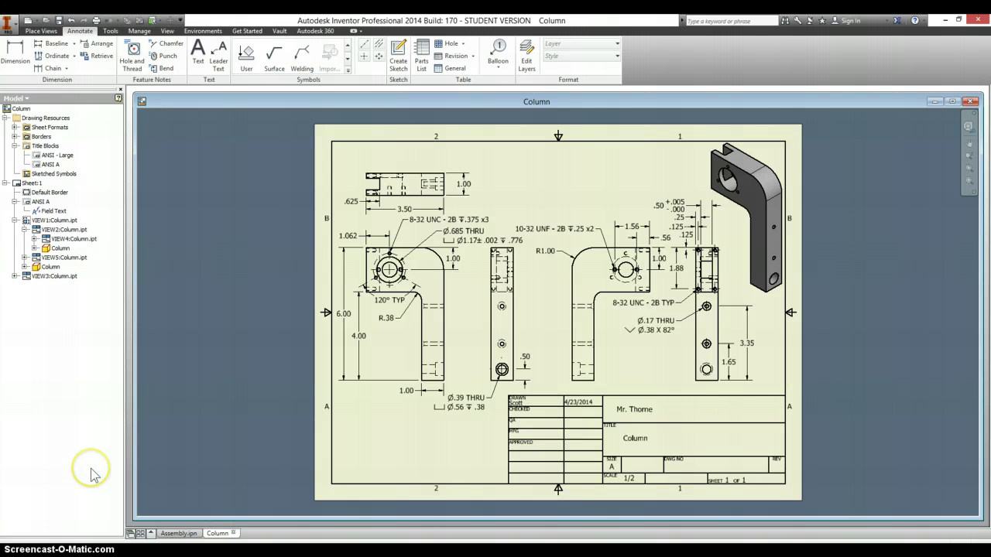
Scroll the reference document to the Part #3 Table drawing, then return to Inventor's sheet 2.
{"action": "key", "text": "alt+Tab"}
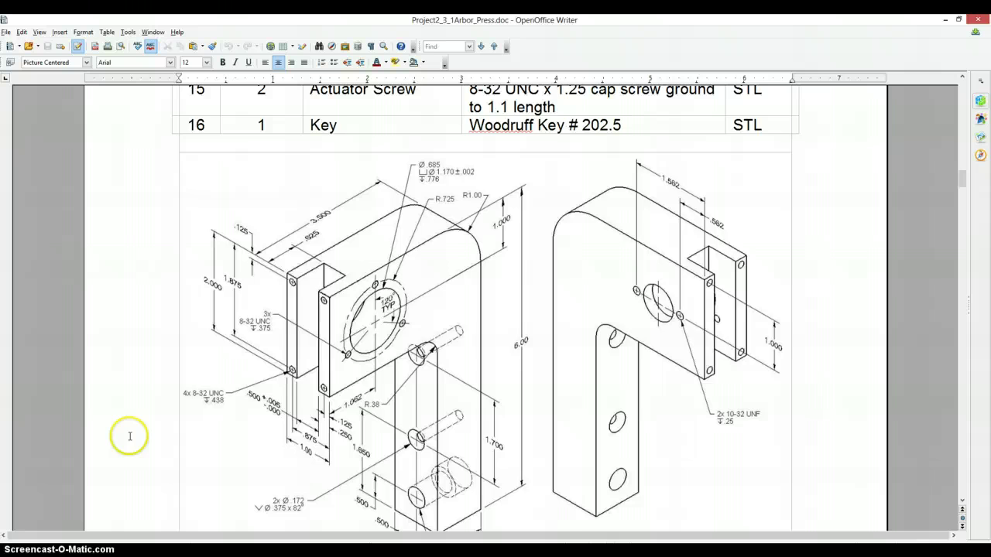
{"action": "scroll", "coordinate": [132, 433], "scroll_direction": "down", "scroll_amount": 15}
{"action": "scroll", "coordinate": [139, 428], "scroll_direction": "down", "scroll_amount": 3}
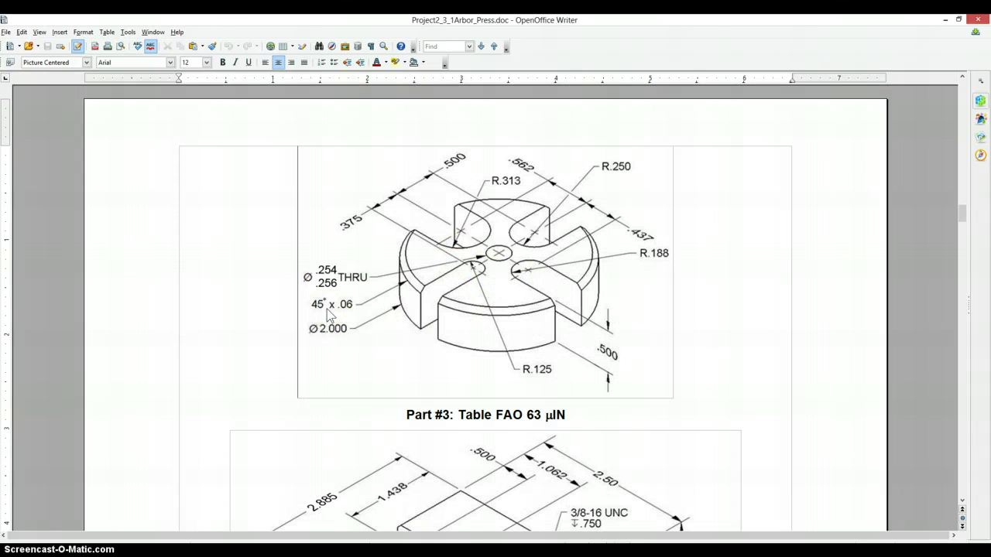
{"action": "key", "text": "alt+Tab"}
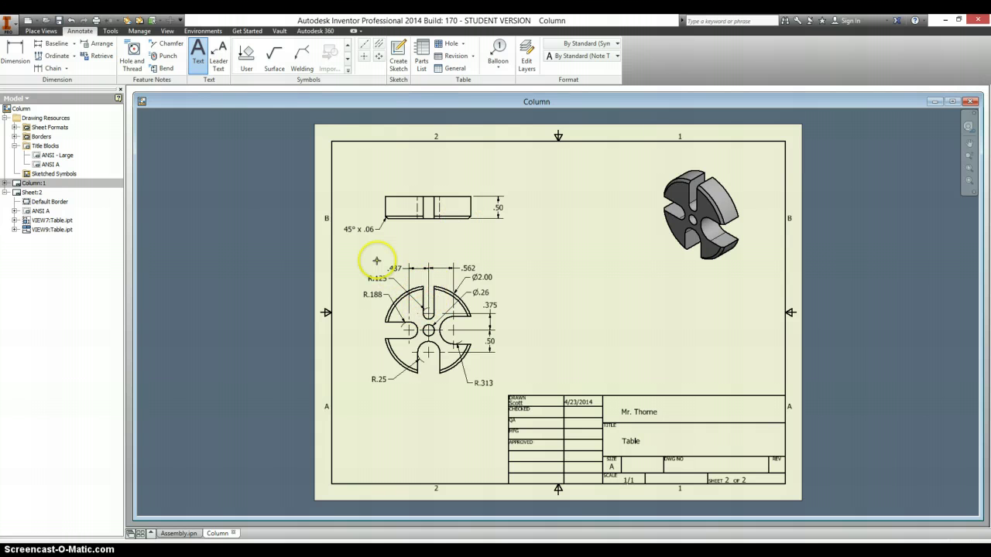
{"action": "left_click", "coordinate": [219, 61]}
{"action": "scroll", "coordinate": [468, 217], "scroll_direction": "up", "scroll_amount": 4}
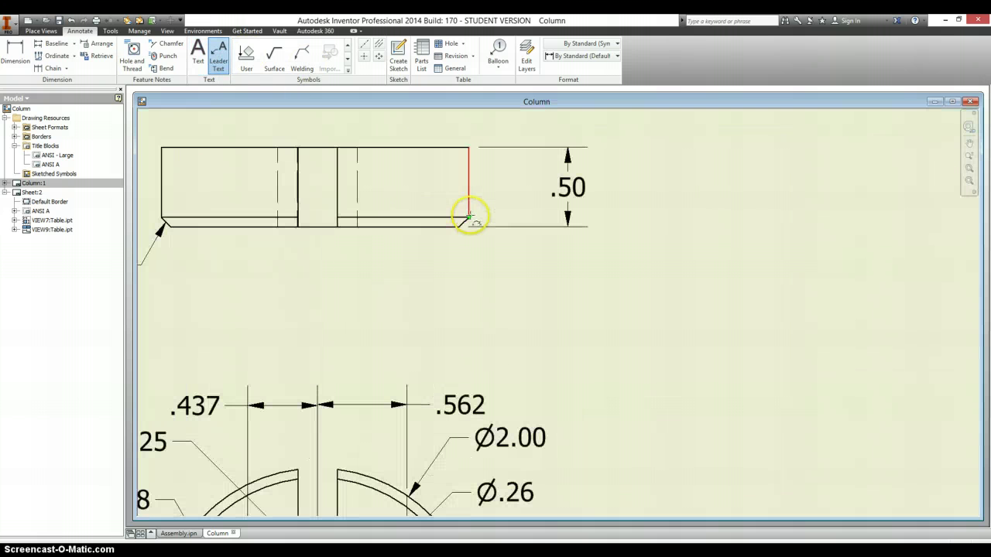
{"action": "left_click", "coordinate": [463, 224]}
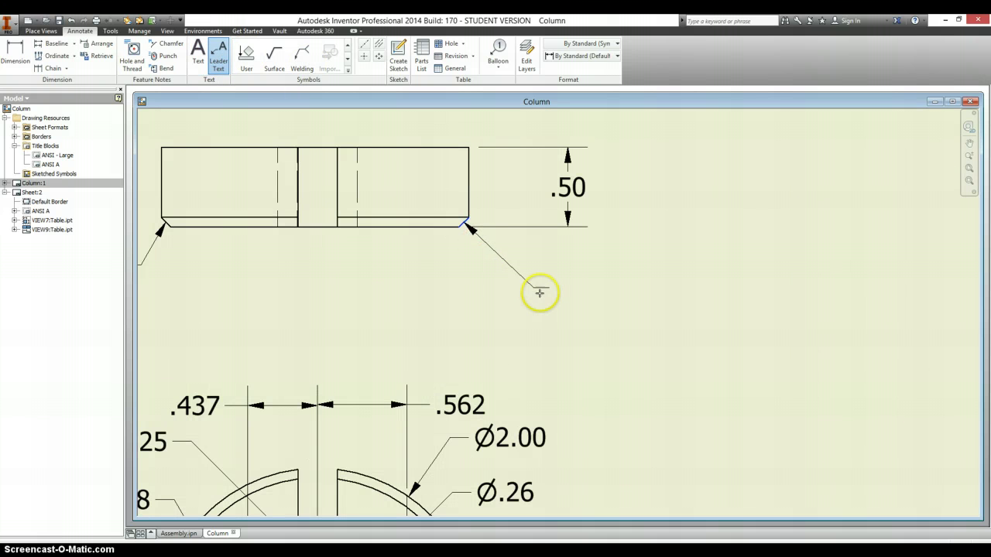
{"action": "key", "text": "Escape"}
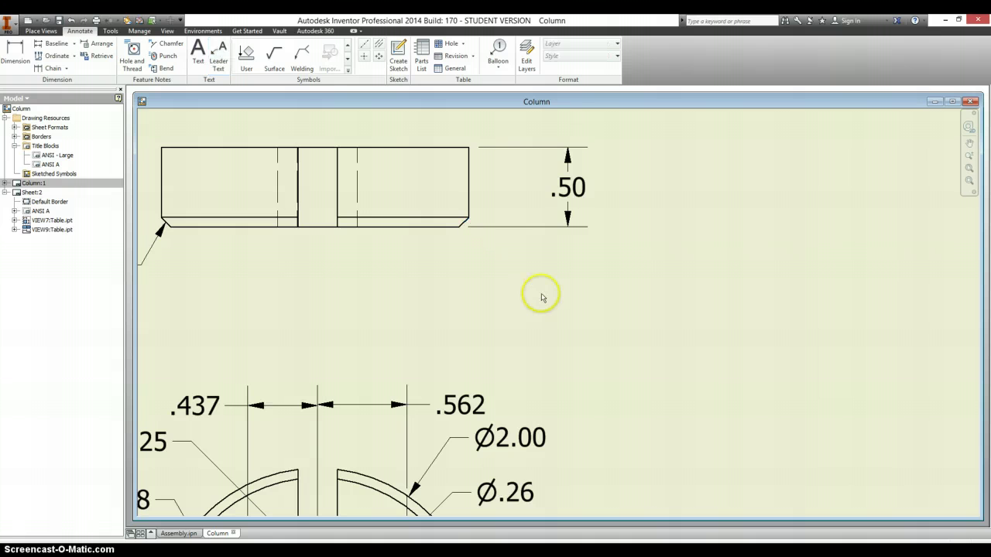
{"action": "key", "text": "Home"}
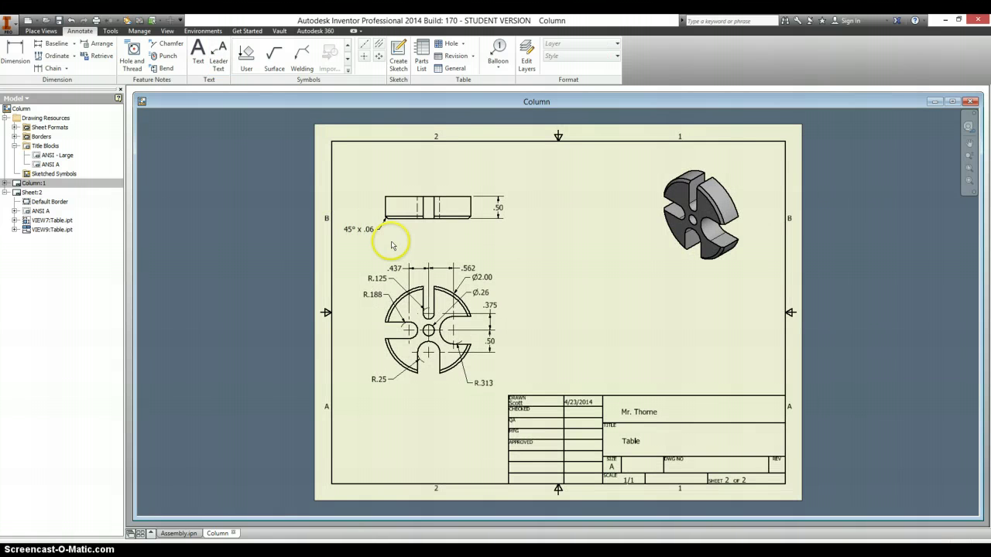
{"action": "key", "text": "alt+Tab"}
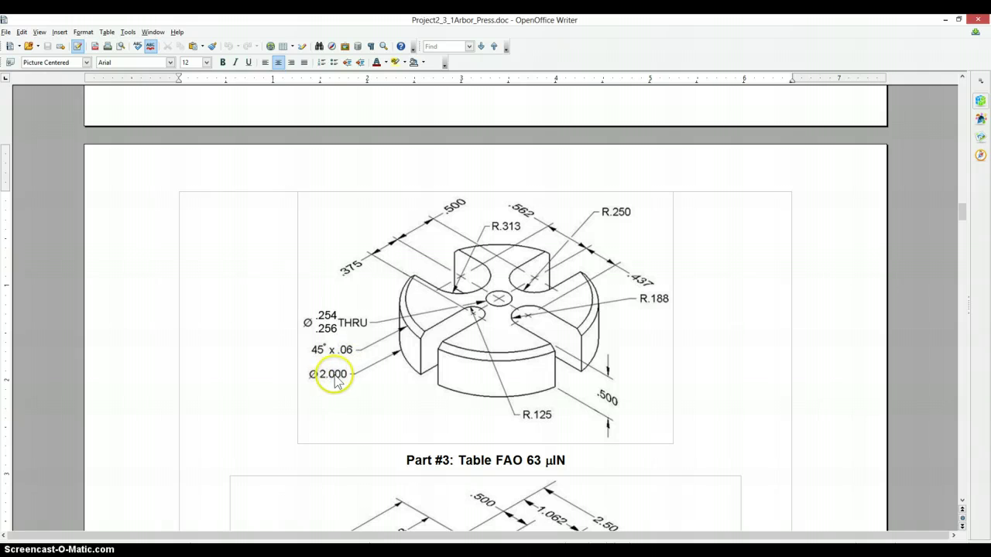
{"action": "key", "text": "alt+Tab"}
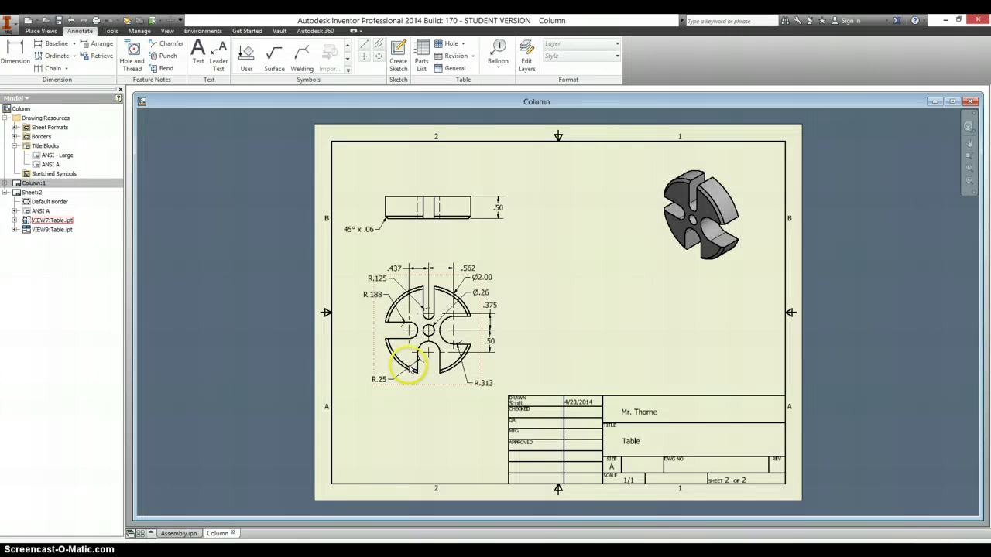
{"action": "scroll", "coordinate": [387, 367], "scroll_direction": "up", "scroll_amount": 3}
{"action": "key", "text": "d"}
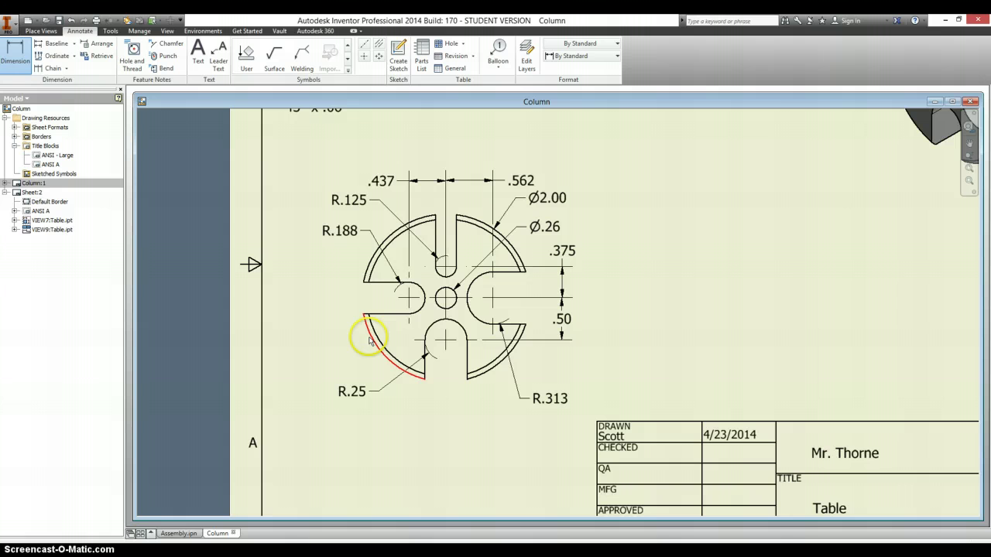
{"action": "left_click", "coordinate": [354, 343]}
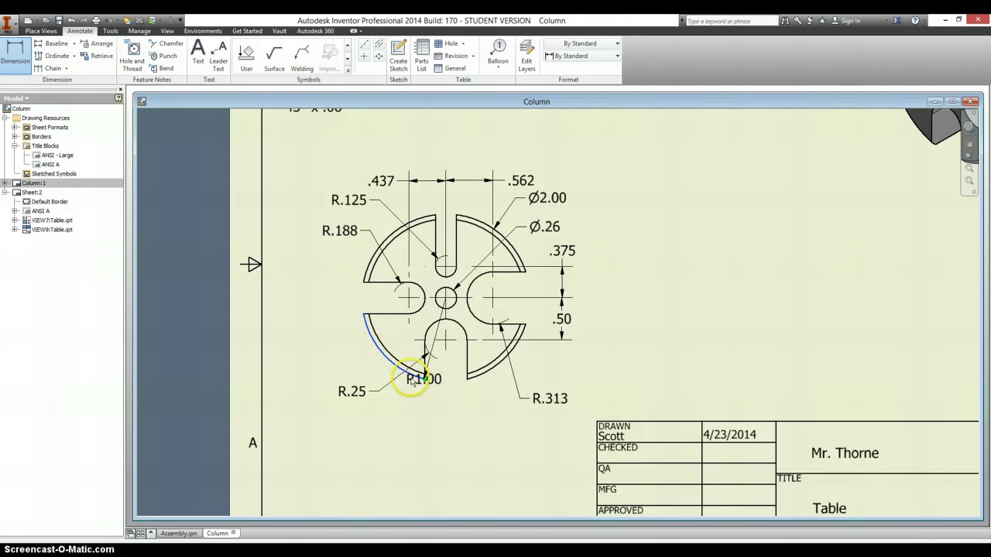
{"action": "right_click", "coordinate": [334, 355]}
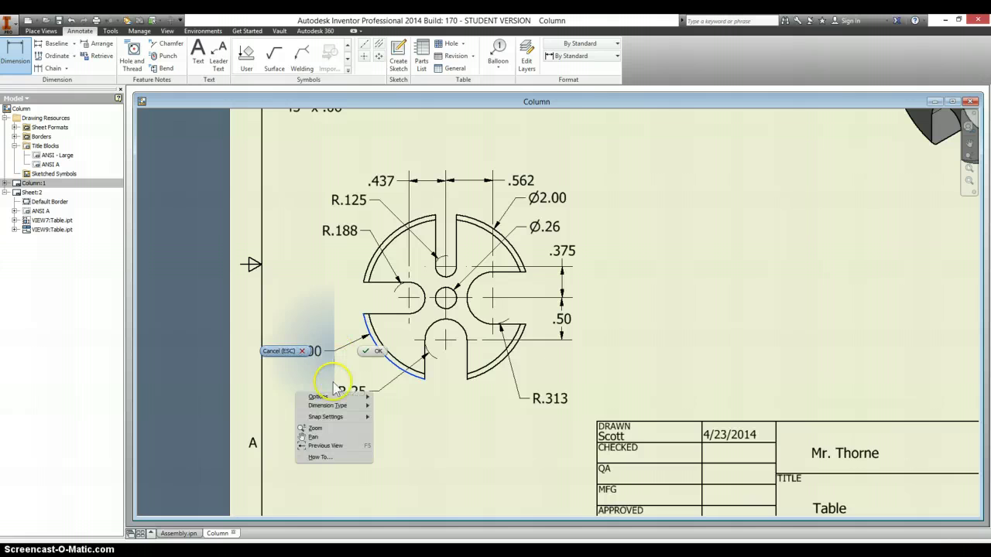
{"action": "mouse_move", "coordinate": [345, 411]}
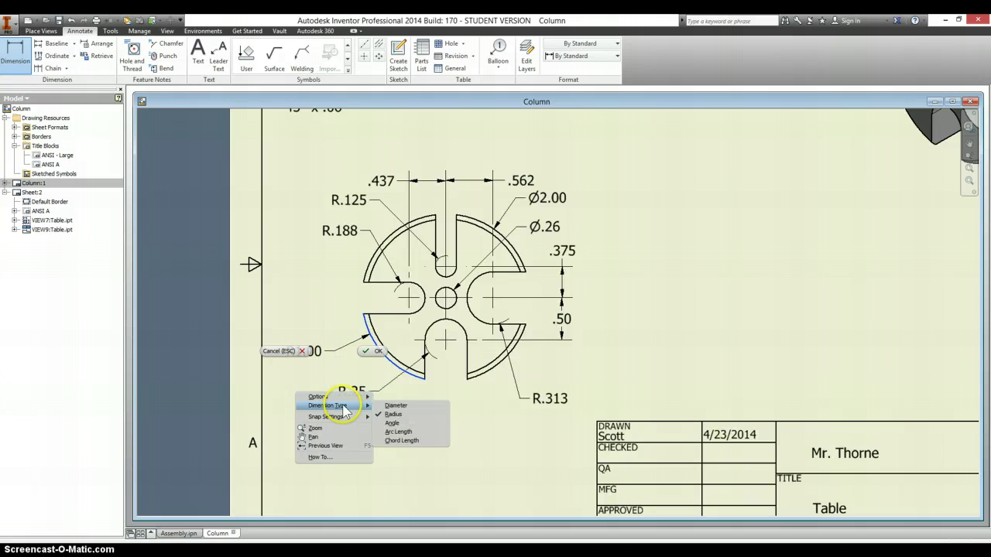
{"action": "left_click", "coordinate": [395, 411]}
{"action": "key", "text": "Escape"}
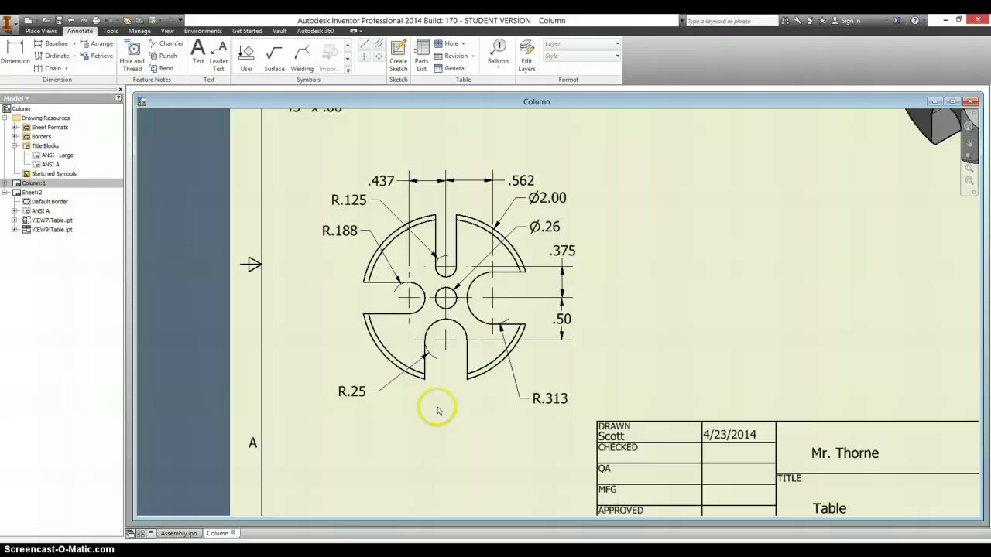
{"action": "key", "text": "Home"}
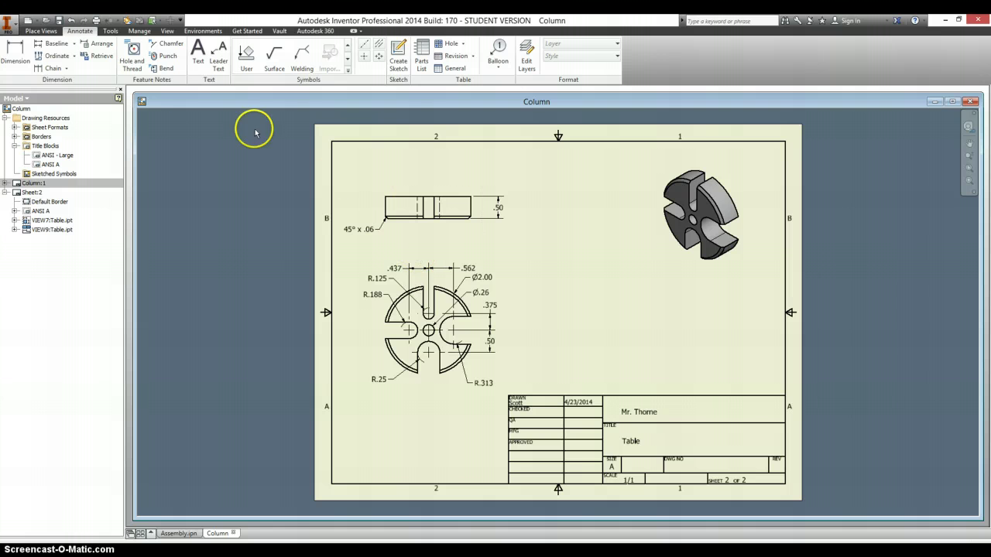
Add a new blank sheet to the drawing from Place Views.
{"action": "left_click", "coordinate": [47, 31]}
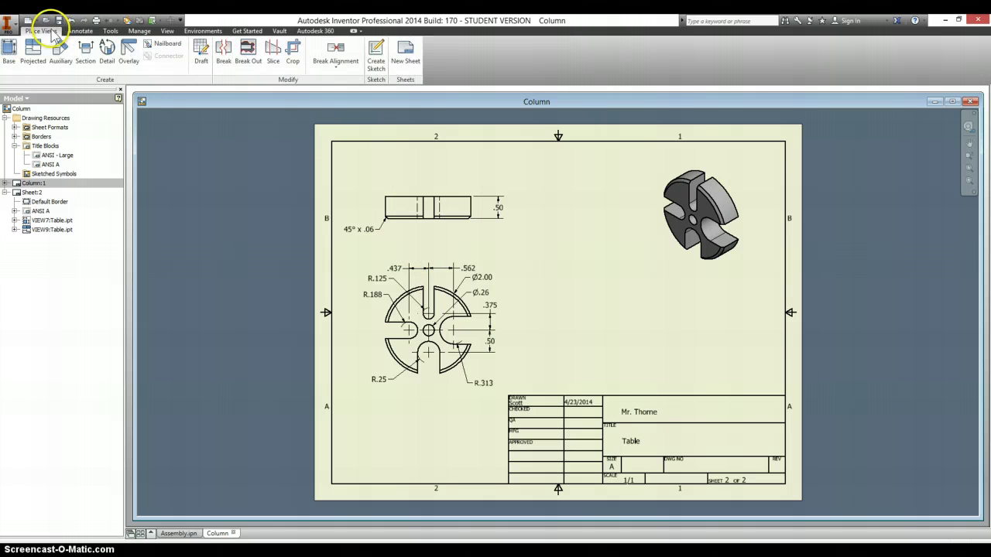
{"action": "left_click", "coordinate": [403, 56]}
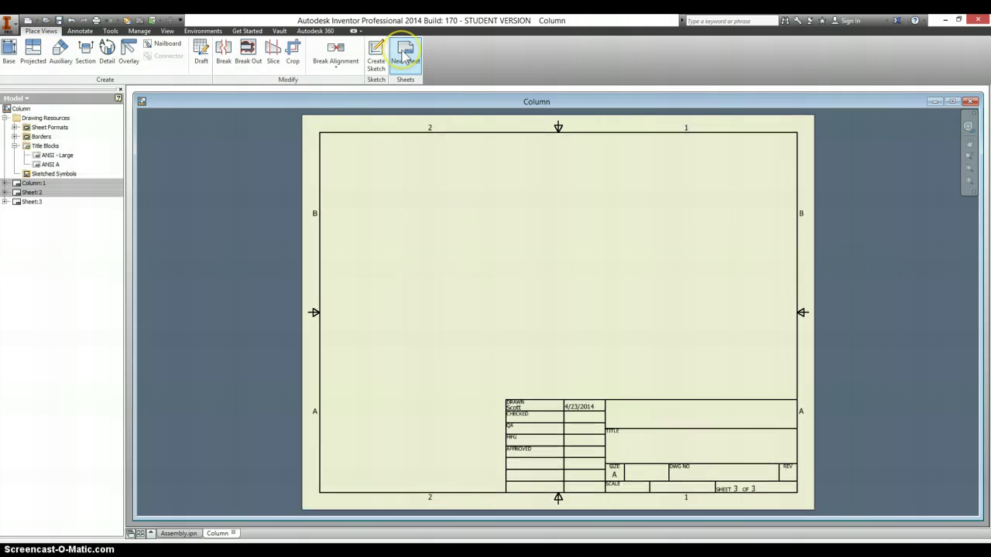
{"action": "double_click", "coordinate": [35, 184]}
{"action": "double_click", "coordinate": [31, 192]}
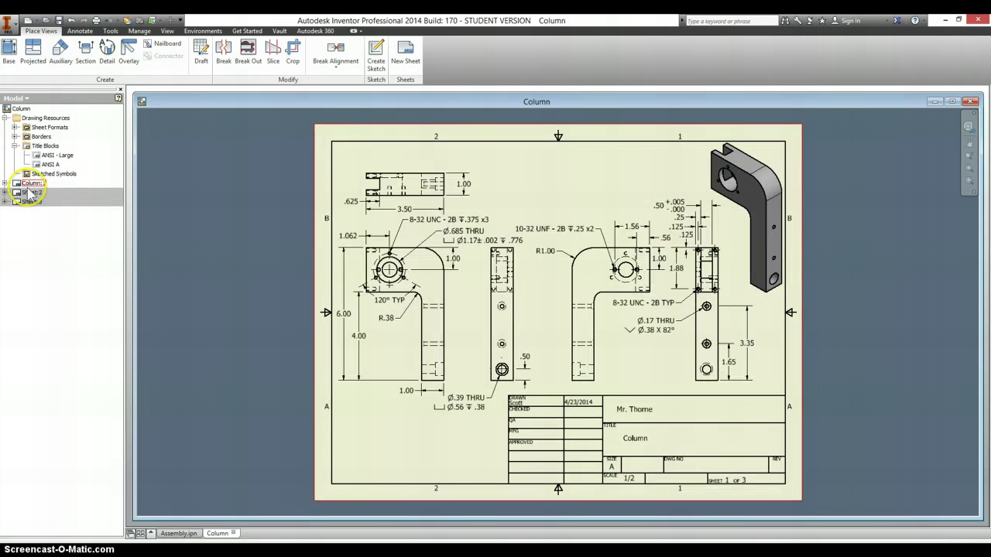
Rename Sheet:2 to Table in the browser and display the blank Sheet 3.
{"action": "right_click", "coordinate": [24, 193]}
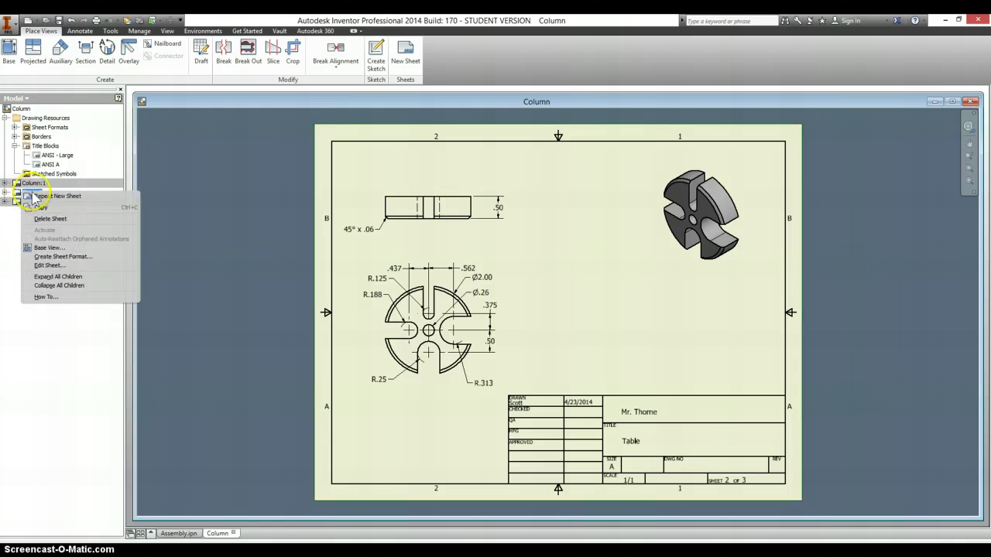
{"action": "left_click", "coordinate": [14, 194]}
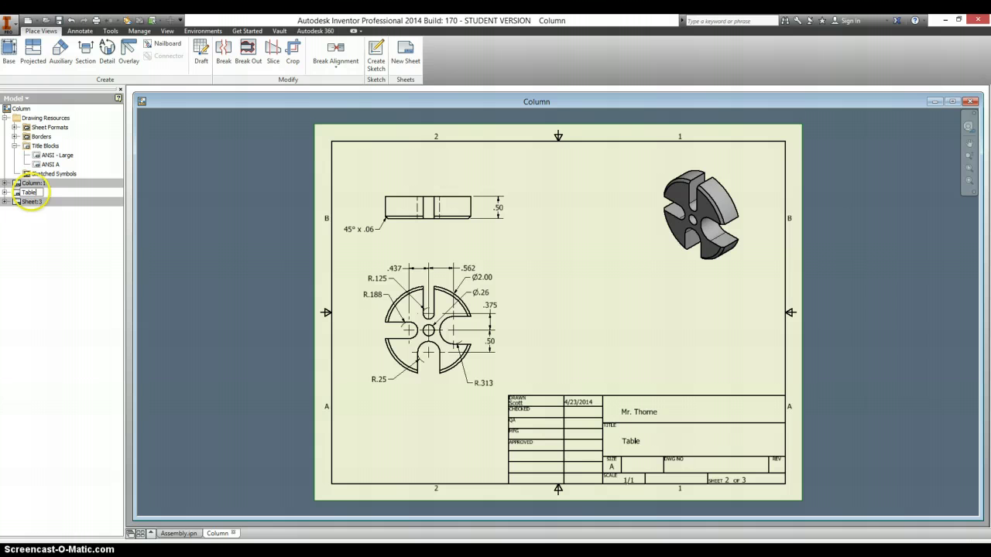
{"action": "key", "text": "Return"}
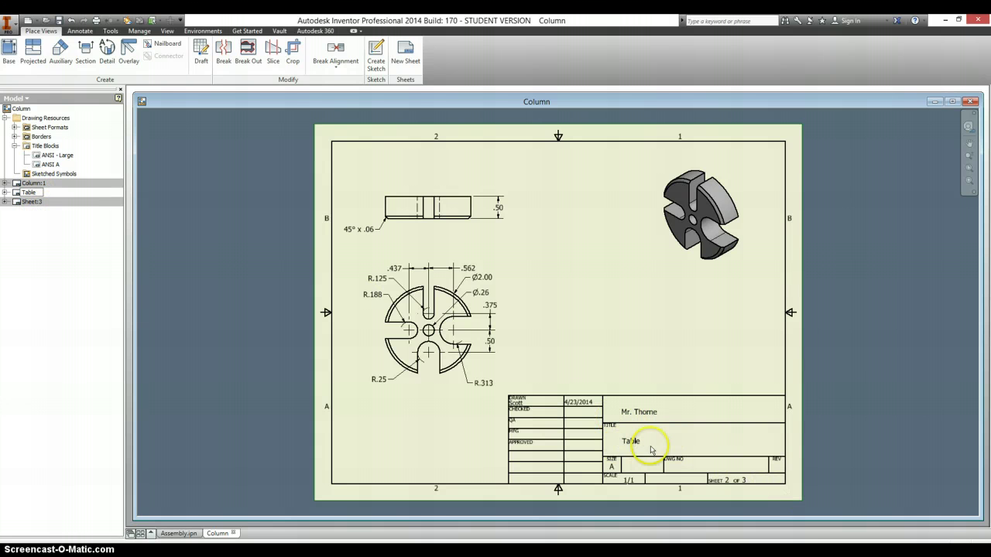
{"action": "double_click", "coordinate": [32, 203]}
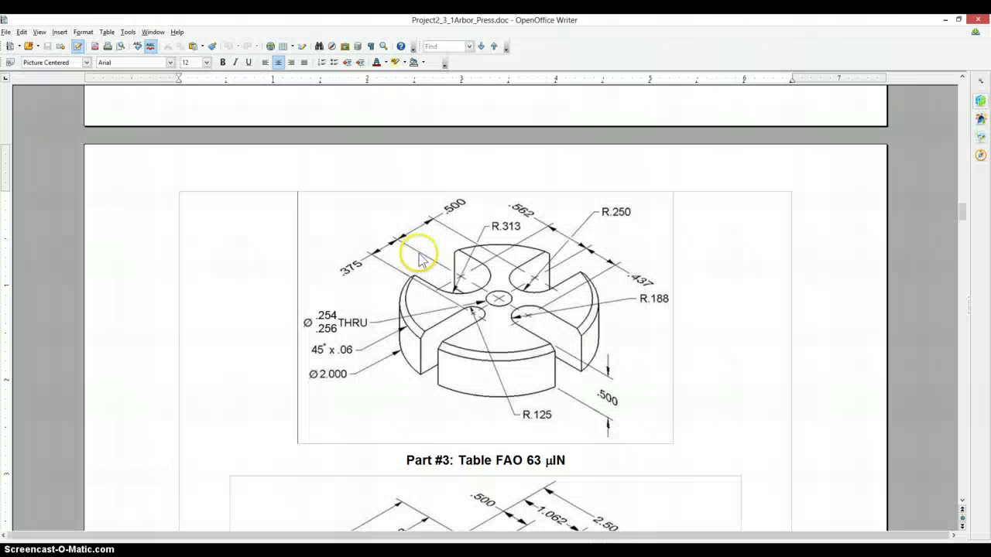
Leave the Base sheet's 3/8-16 UNC hole note unchanged, cancelling the Edit Hole Note dialog.
{"action": "scroll", "coordinate": [438, 250], "scroll_direction": "down", "scroll_amount": 8}
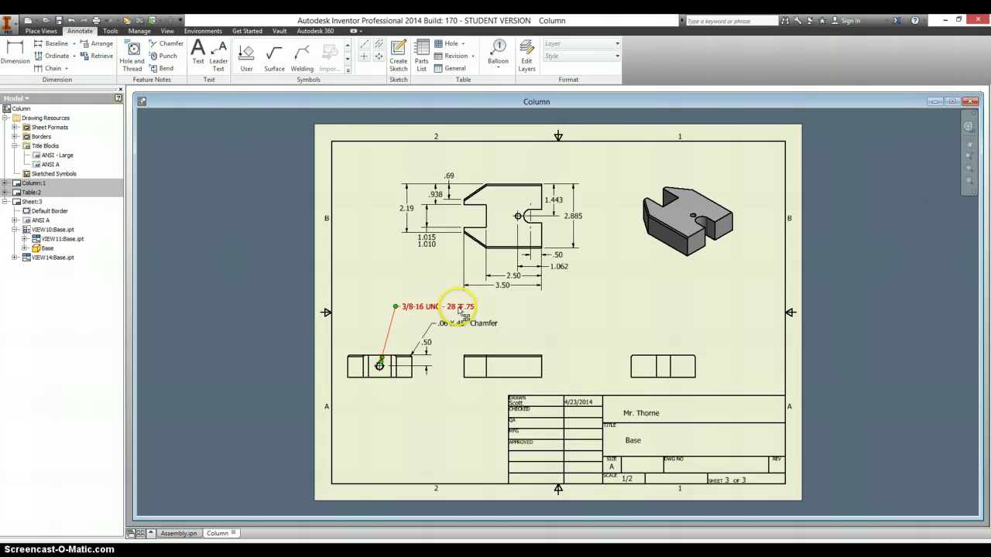
{"action": "double_click", "coordinate": [431, 310]}
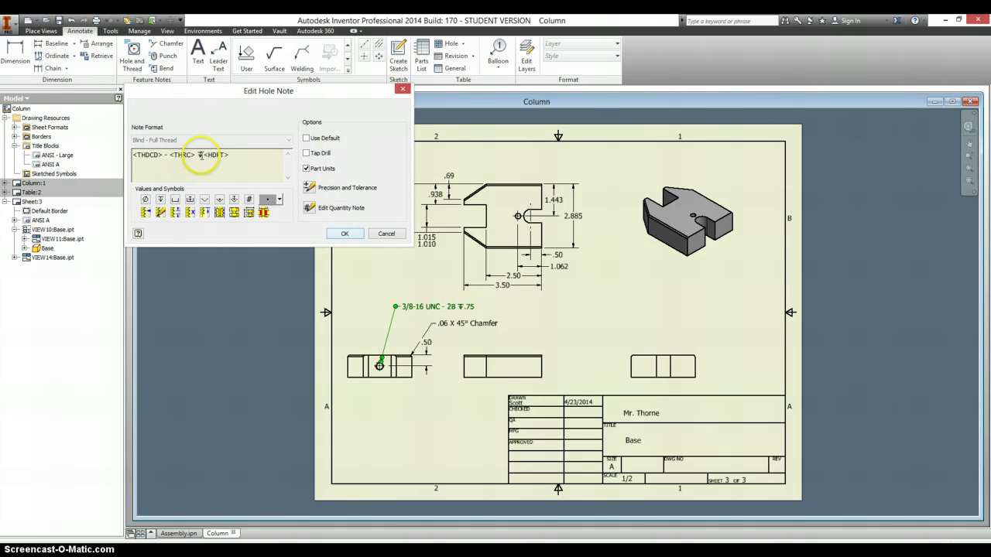
{"action": "left_click", "coordinate": [282, 200]}
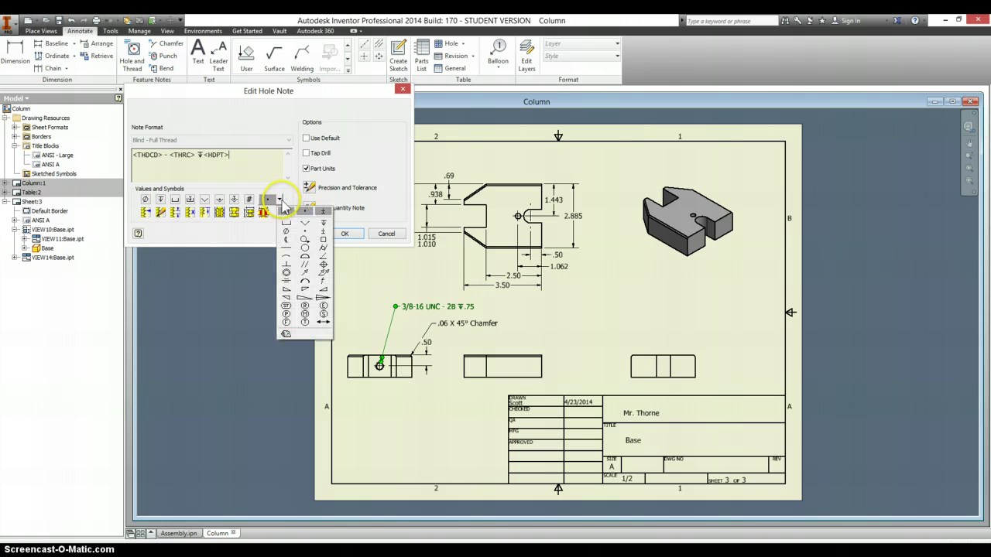
{"action": "left_click", "coordinate": [231, 157]}
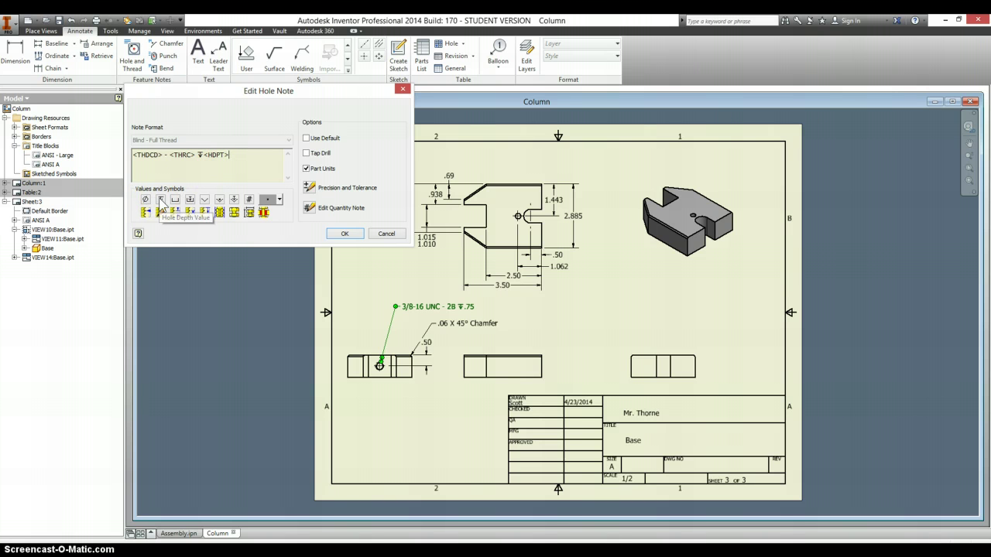
{"action": "left_click", "coordinate": [375, 233]}
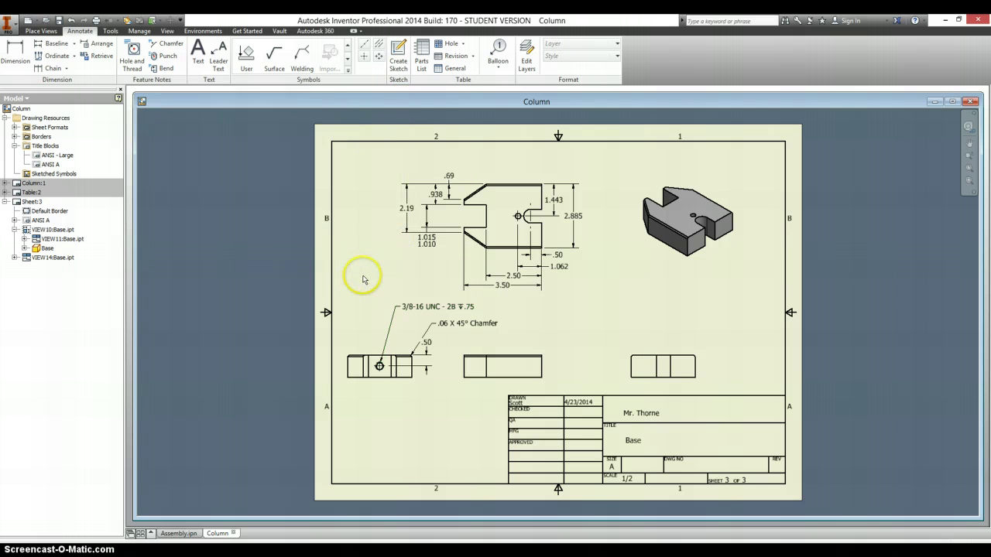
Look up the Gear Plate drawing in the Writer reference document and return to Inventor.
{"action": "left_click", "coordinate": [41, 31]}
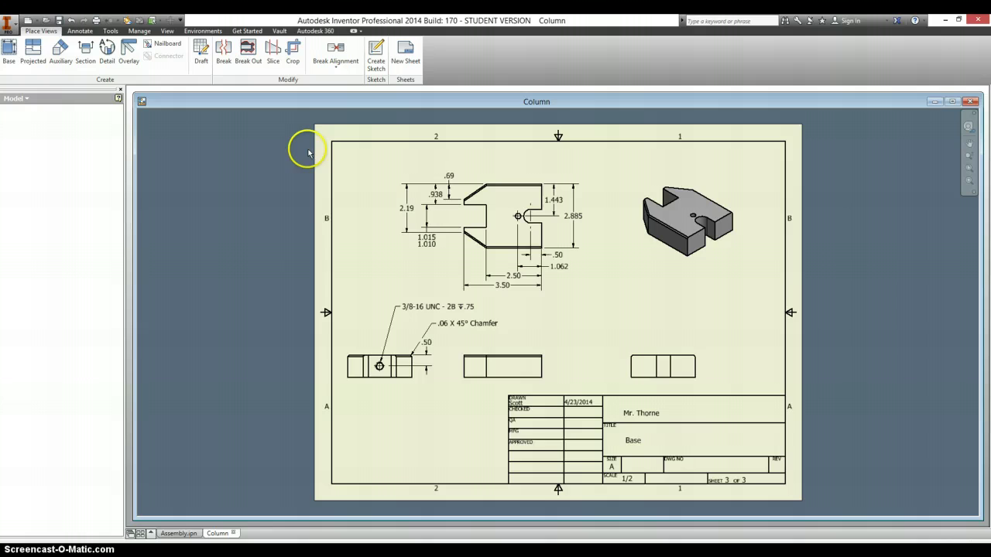
{"action": "key", "text": "alt+Tab"}
{"action": "scroll", "coordinate": [317, 239], "scroll_direction": "down", "scroll_amount": 10}
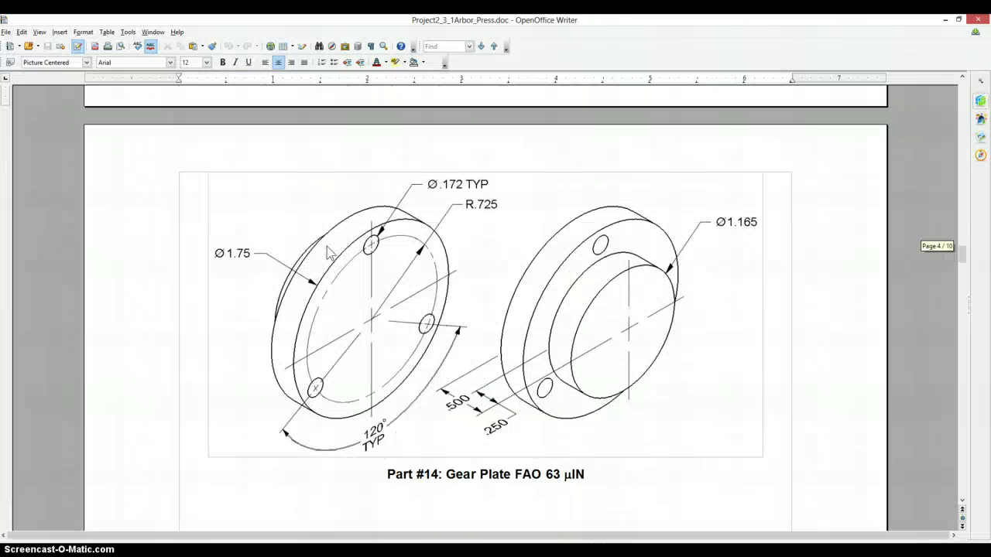
{"action": "key", "text": "alt+Tab"}
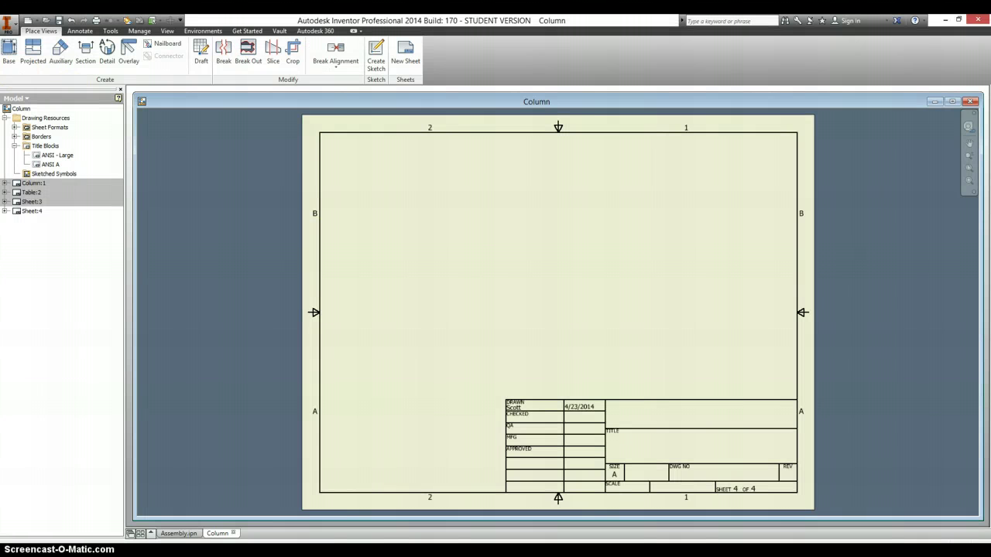
Place a Top-oriented base view of Gear Plate.ipt left of the sheet centre.
{"action": "left_click", "coordinate": [10, 48]}
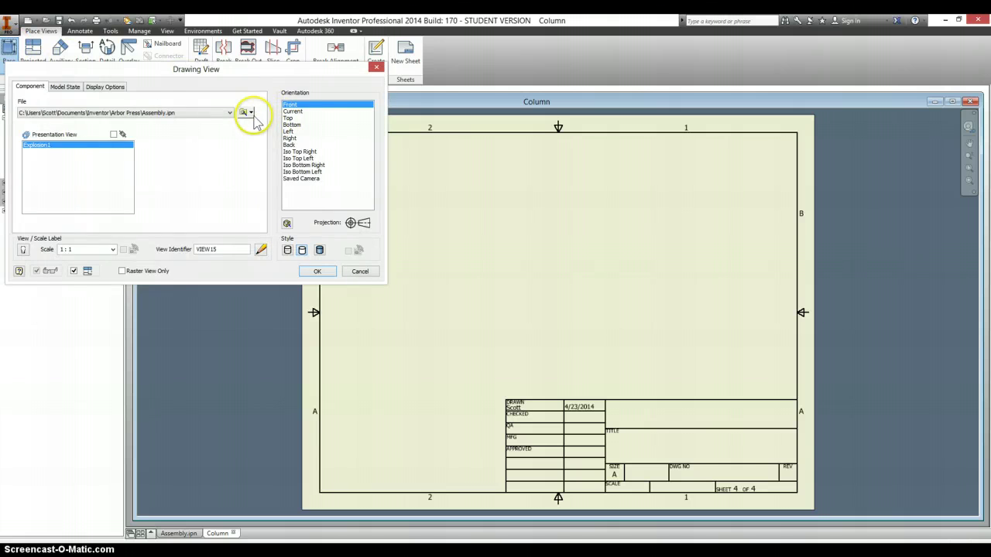
{"action": "left_click", "coordinate": [242, 113]}
{"action": "left_click_drag", "start_coordinate": [405, 122], "coordinate": [411, 147]}
{"action": "left_click", "coordinate": [185, 168]}
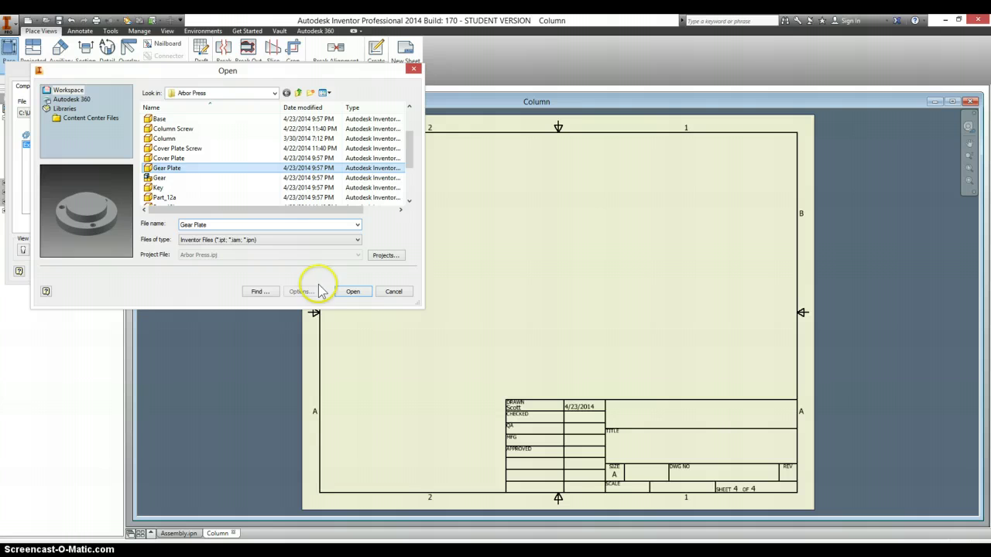
{"action": "left_click", "coordinate": [353, 293]}
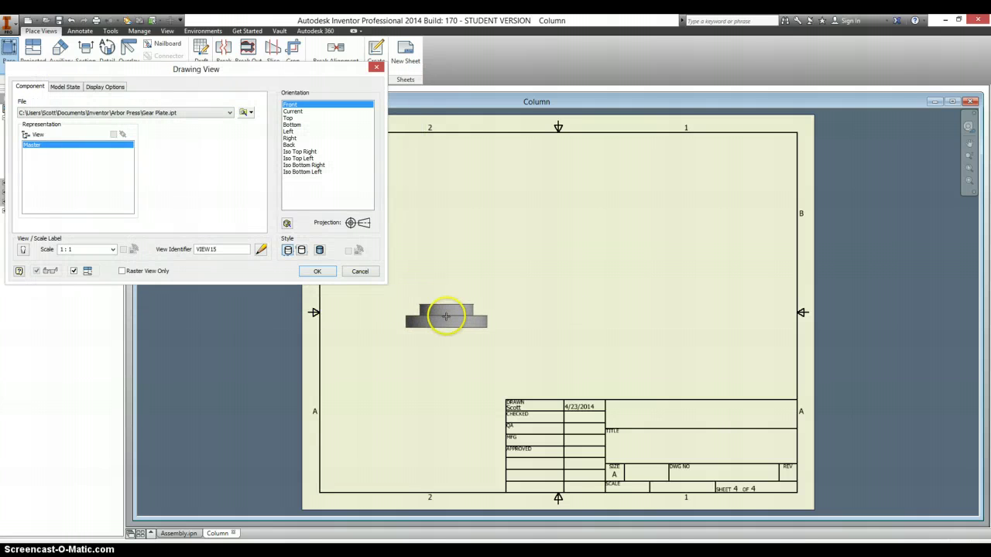
{"action": "left_click", "coordinate": [290, 117]}
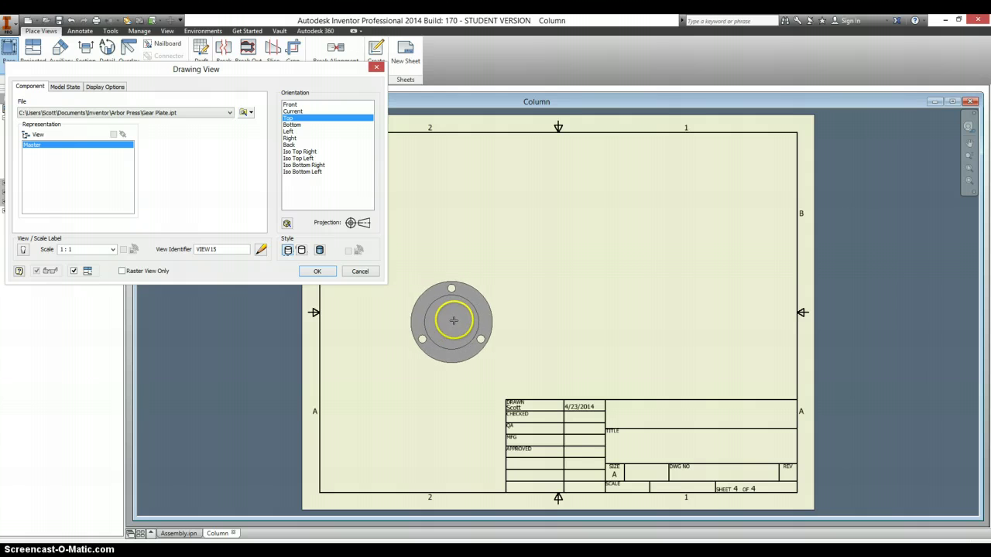
{"action": "left_click", "coordinate": [441, 322]}
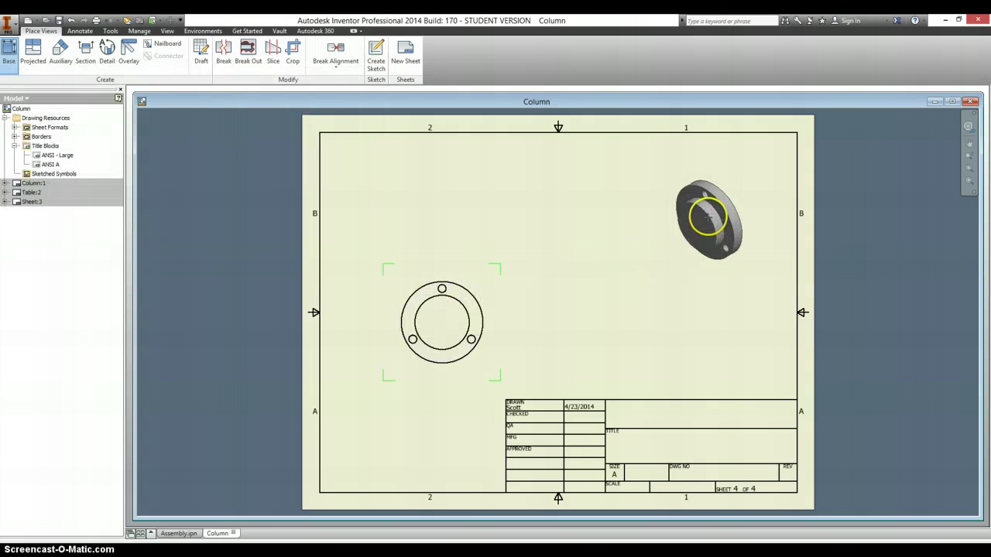
Project an isometric view at the upper right and a side view right of the top view.
{"action": "left_click", "coordinate": [706, 207]}
{"action": "right_click", "coordinate": [731, 245]}
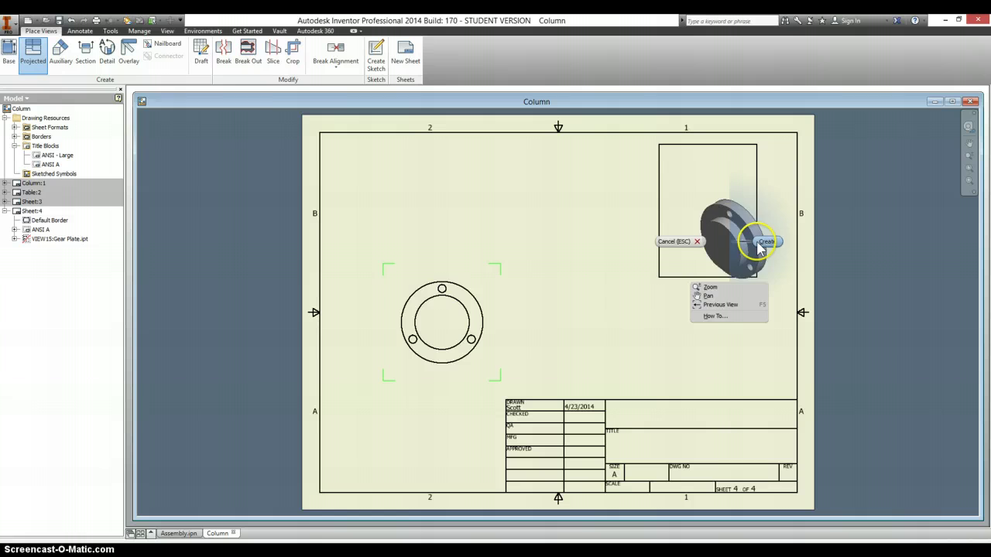
{"action": "left_click", "coordinate": [765, 242]}
{"action": "left_click", "coordinate": [447, 323]}
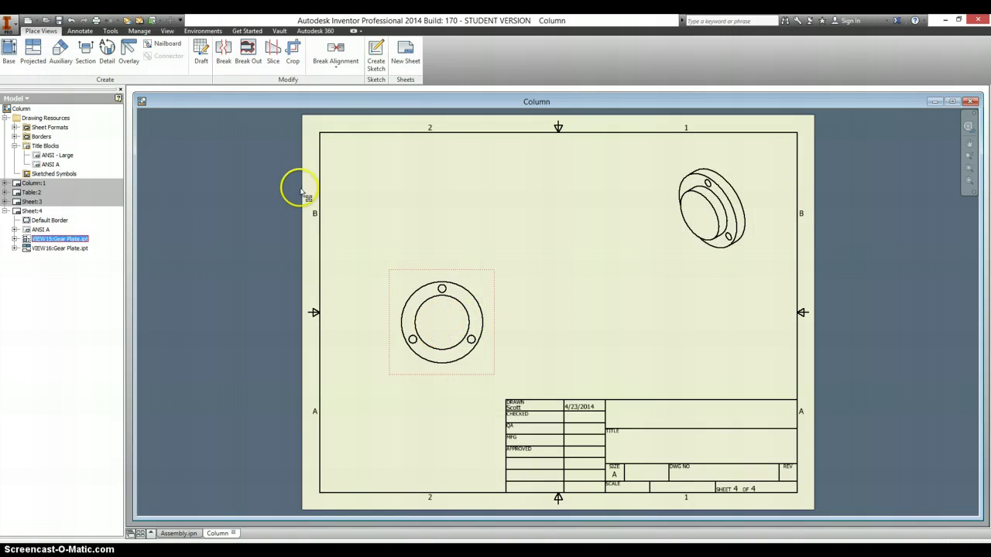
{"action": "left_click", "coordinate": [34, 51]}
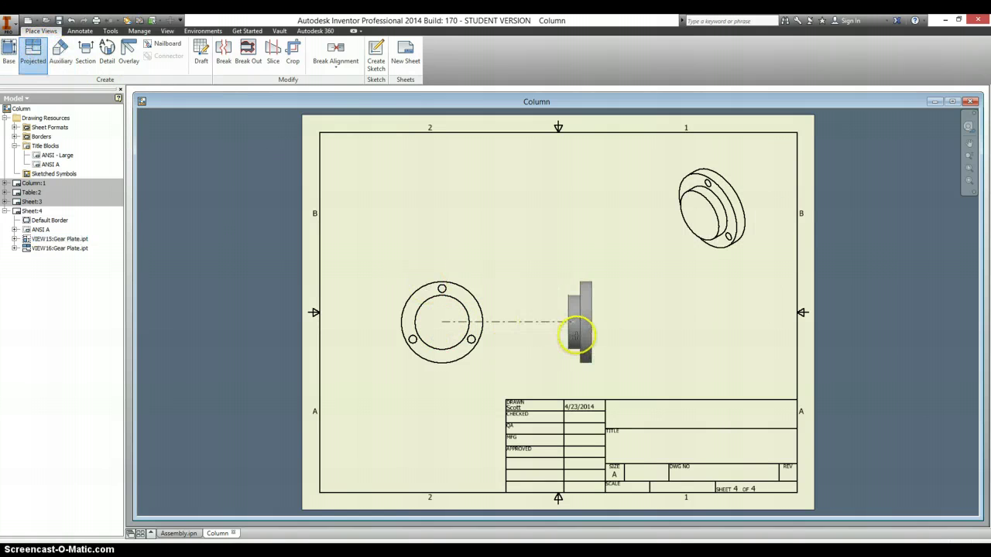
{"action": "left_click", "coordinate": [585, 334]}
{"action": "right_click", "coordinate": [592, 254]}
{"action": "left_click", "coordinate": [629, 248]}
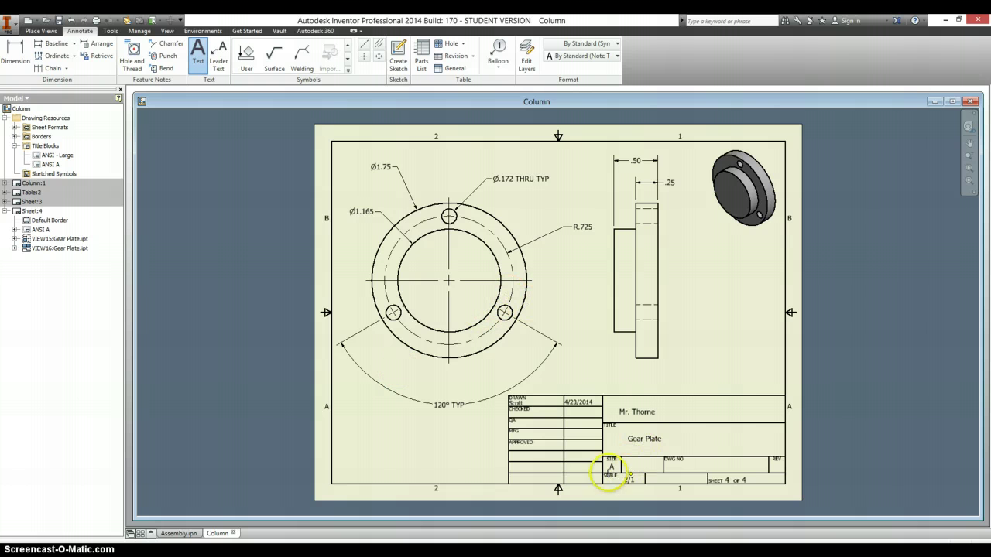
Compare the dimensioned Gear Plate sheet against the Writer reference drawing.
{"action": "key", "text": "alt+Tab"}
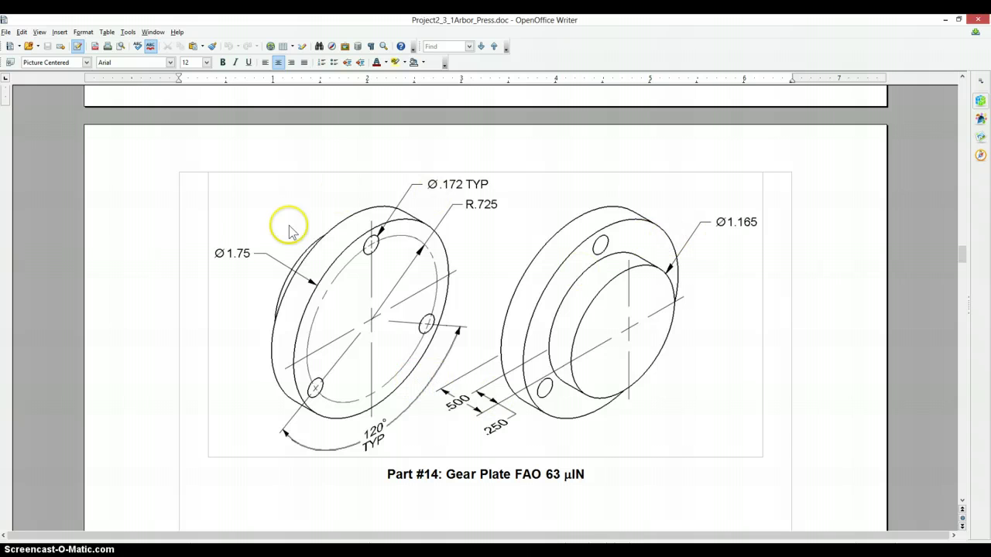
{"action": "key", "text": "alt+Tab"}
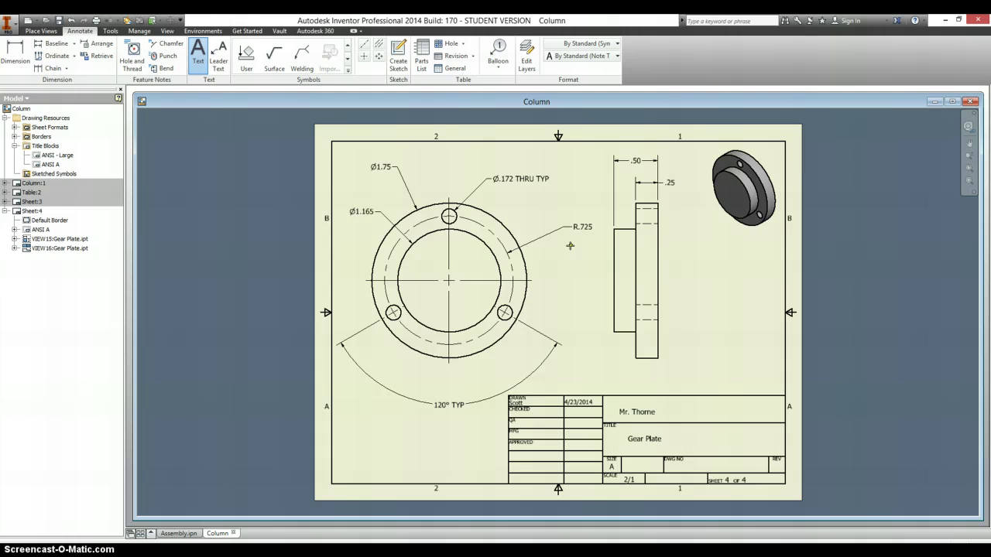
Check the Part #4 Table Pin reference drawing in Writer, then return to Inventor.
{"action": "key", "text": "alt+Tab"}
{"action": "scroll", "coordinate": [546, 343], "scroll_direction": "down", "scroll_amount": 10}
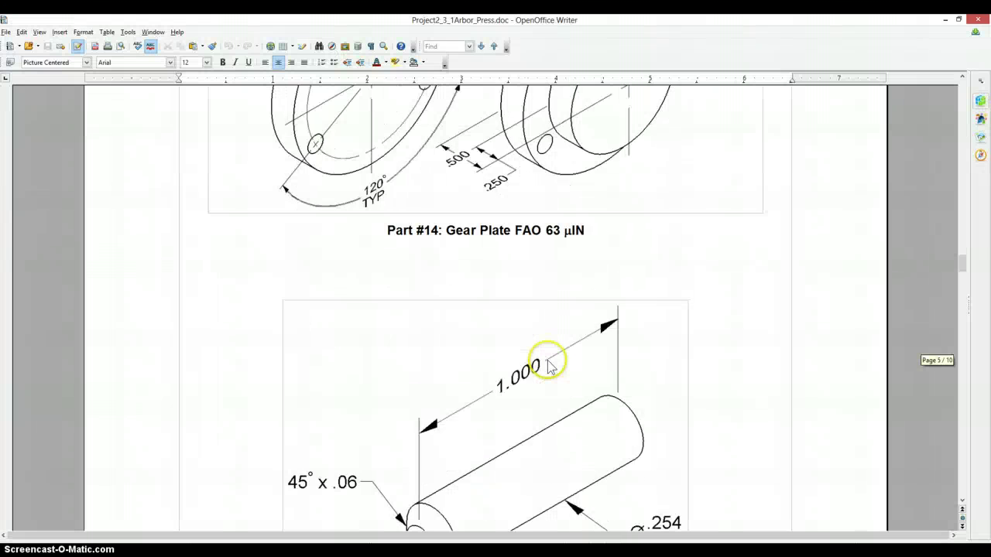
{"action": "scroll", "coordinate": [496, 256], "scroll_direction": "up", "scroll_amount": 1}
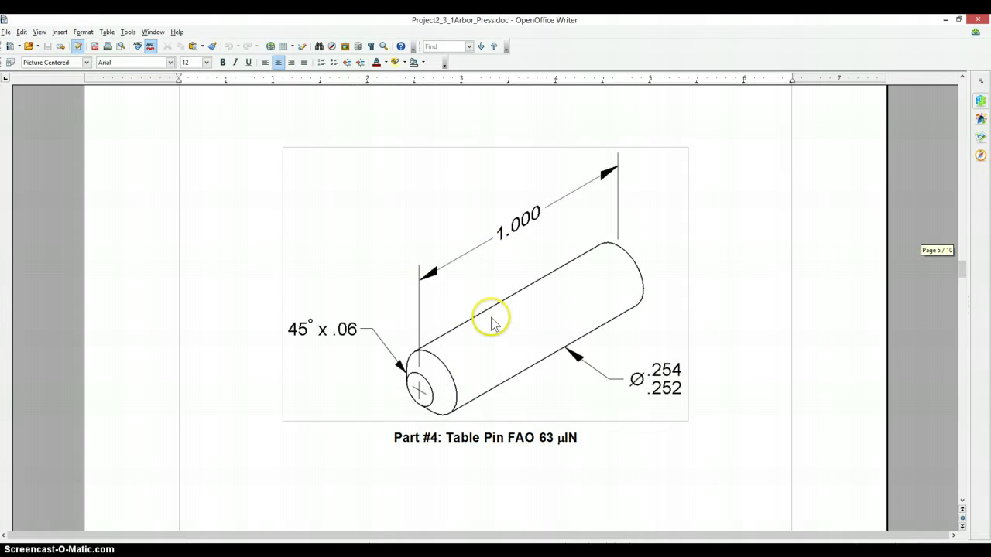
{"action": "key", "text": "alt+Tab"}
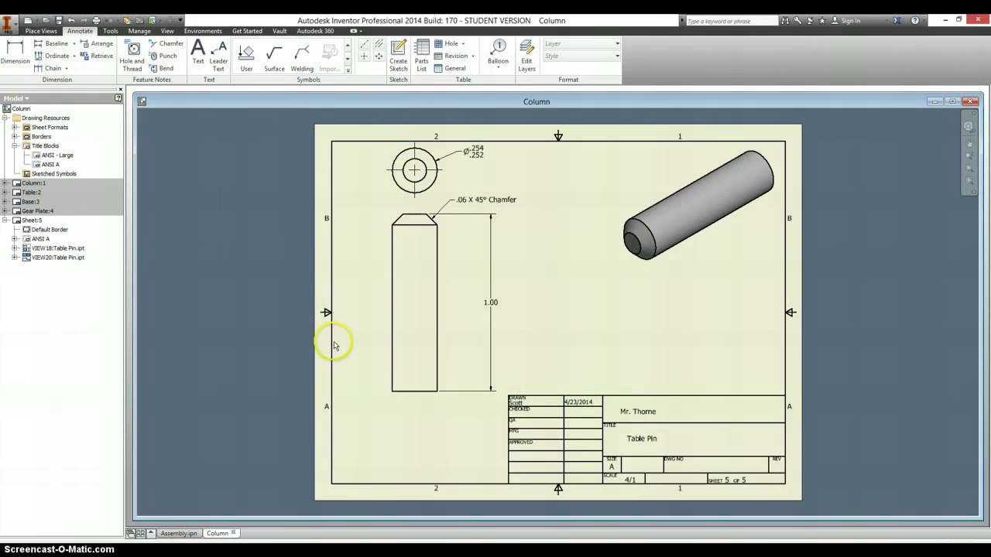
Scroll the reference document to the Part #6 Cover Plate drawing with its 4x Ø.172 holes.
{"action": "key", "text": "alt+Tab"}
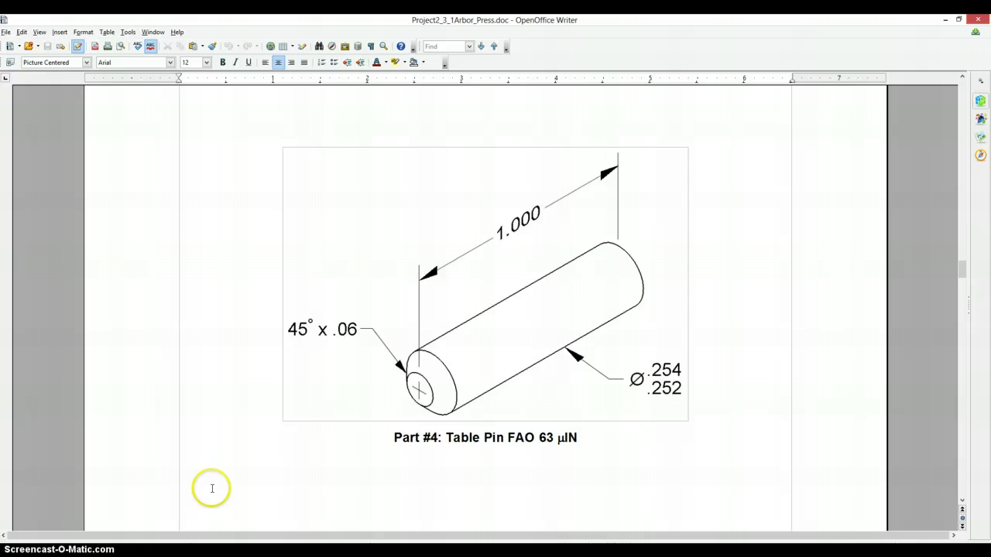
{"action": "scroll", "coordinate": [210, 488], "scroll_direction": "down", "scroll_amount": 15}
{"action": "scroll", "coordinate": [211, 488], "scroll_direction": "up", "scroll_amount": 3}
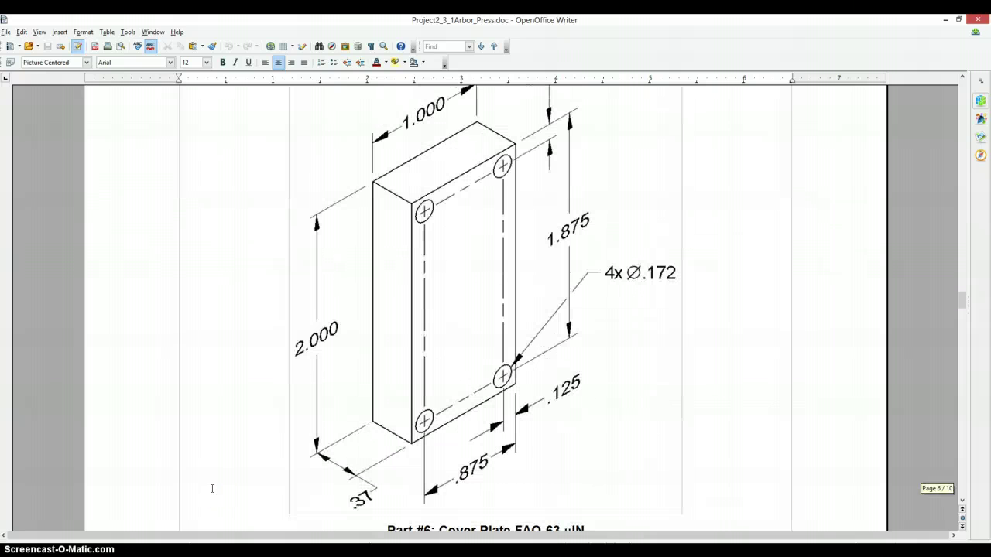
Return to the Inventor drawing and advance to the Punch Holder sheet (Sheet 8).
{"action": "key", "text": "alt+Tab"}
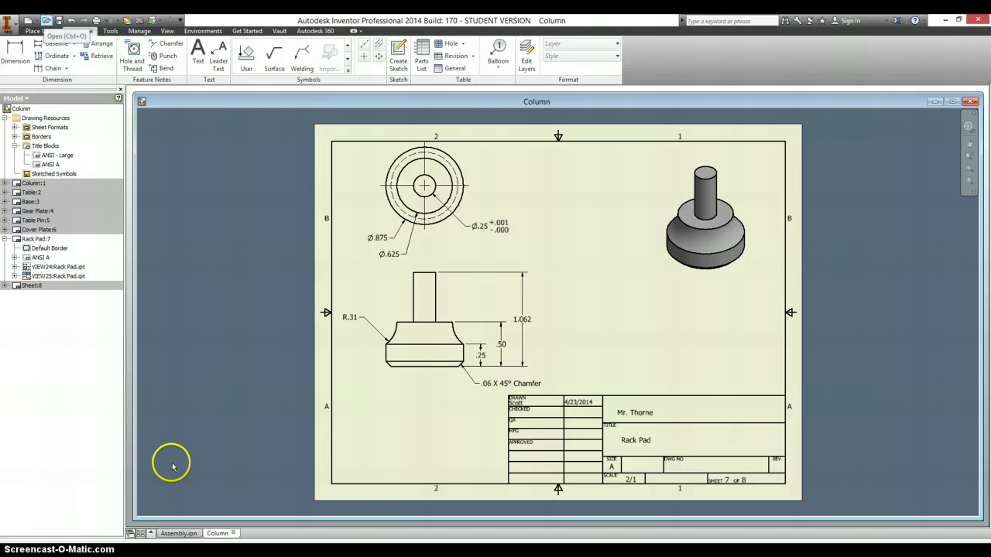
{"action": "key", "text": "Page_Down"}
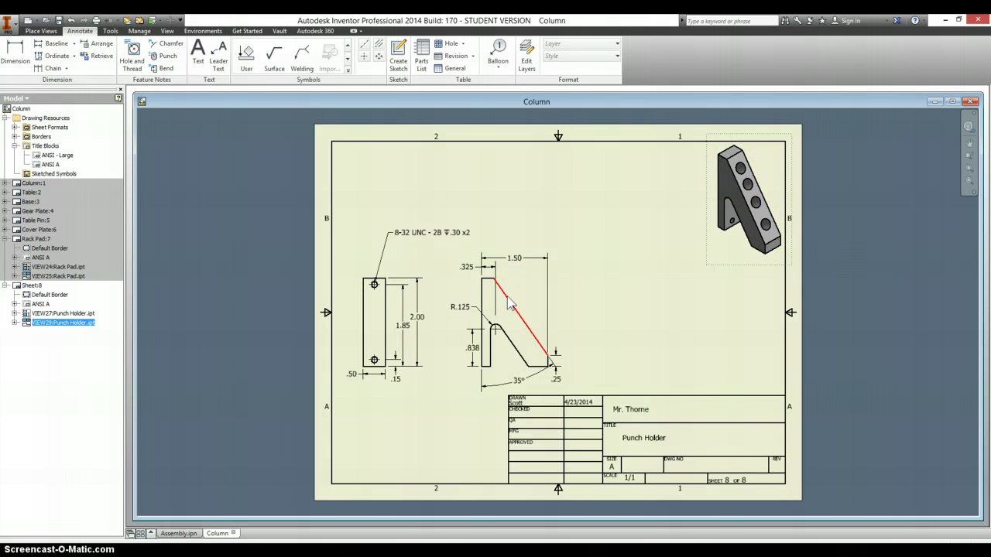
Project auxiliary view A from the Punch Holder's slanted edge, placed up and to the right.
{"action": "left_click", "coordinate": [41, 30]}
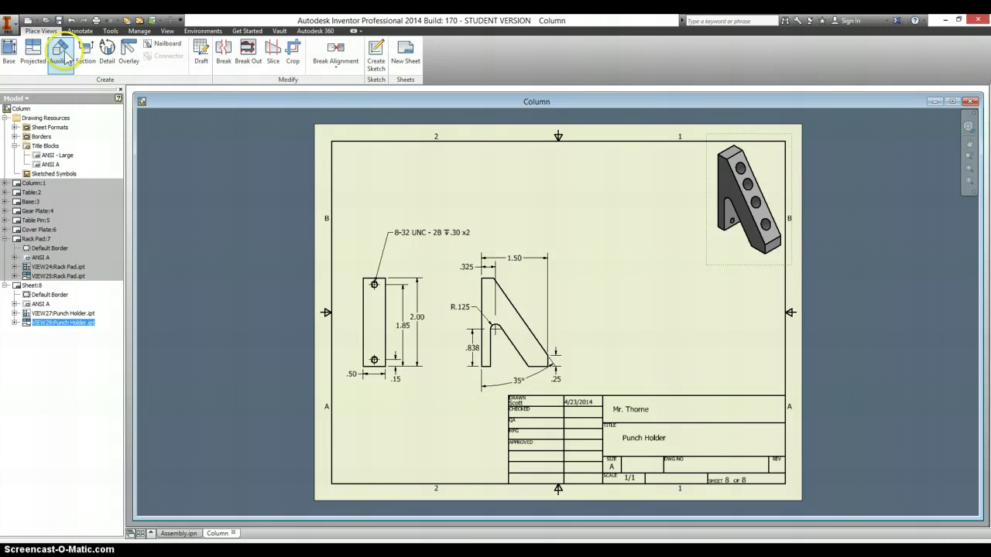
{"action": "left_click", "coordinate": [62, 54]}
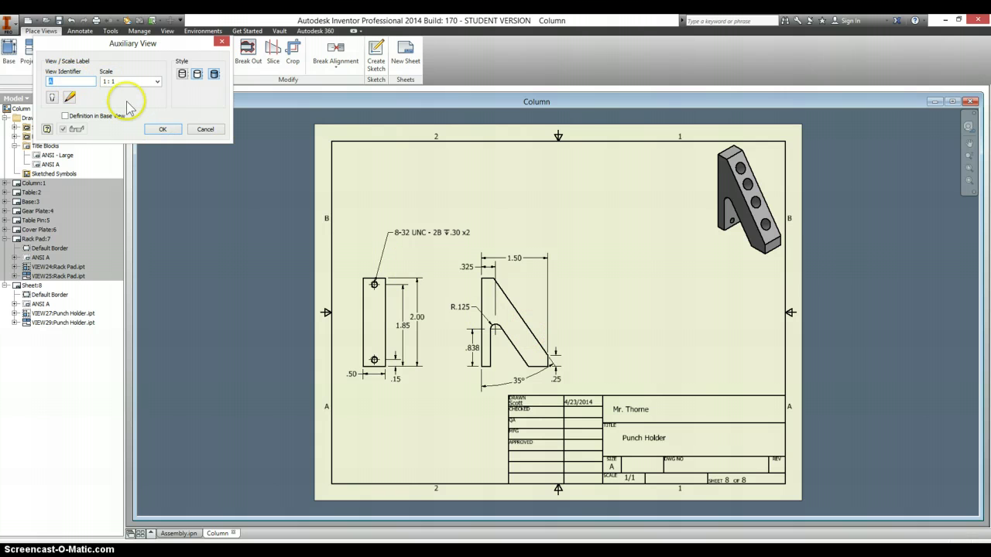
{"action": "left_click", "coordinate": [164, 130]}
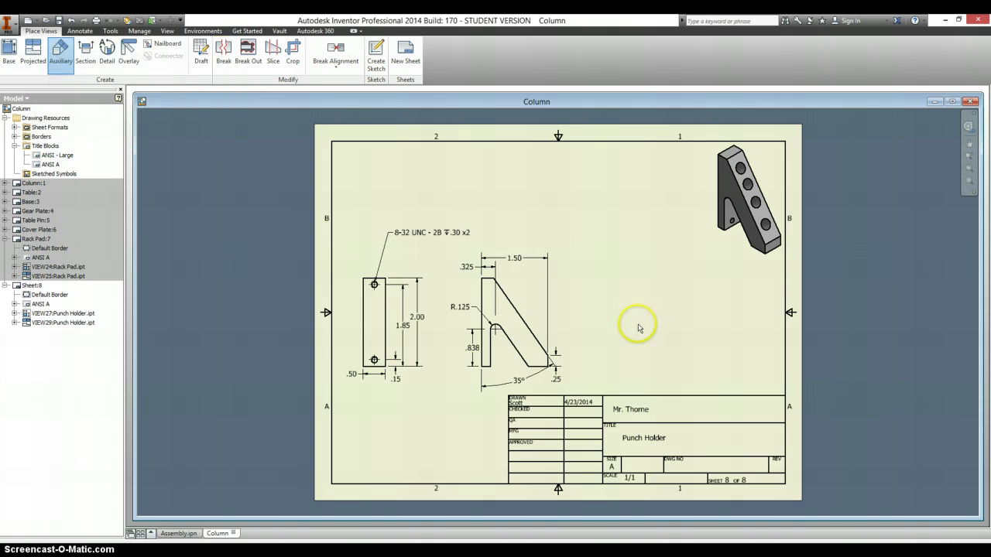
{"action": "left_click", "coordinate": [546, 325]}
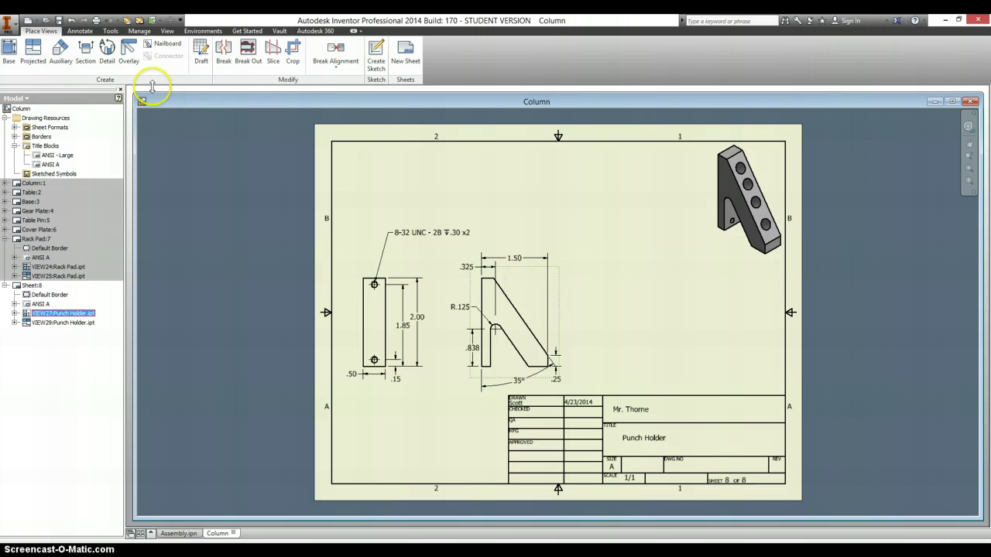
{"action": "left_click", "coordinate": [61, 53]}
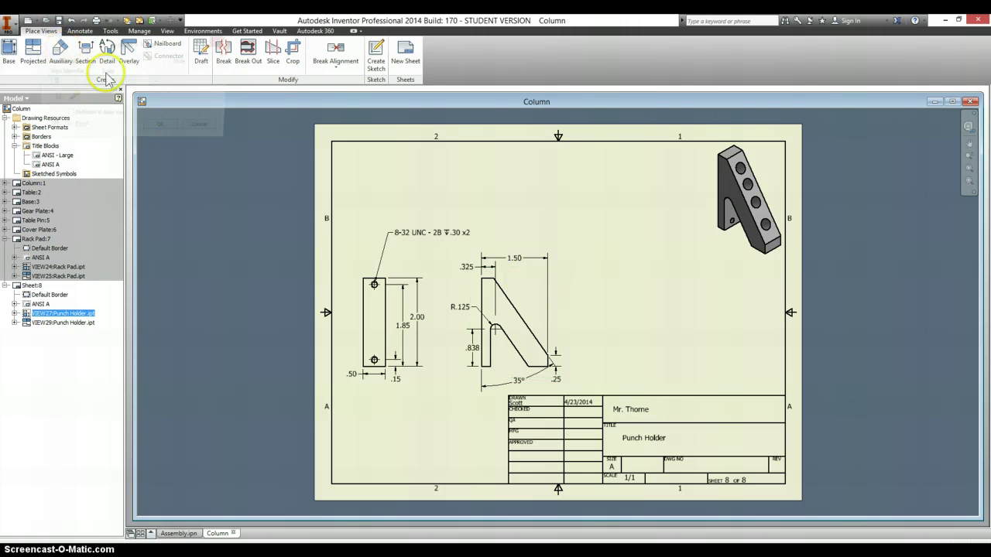
{"action": "left_click", "coordinate": [535, 341]}
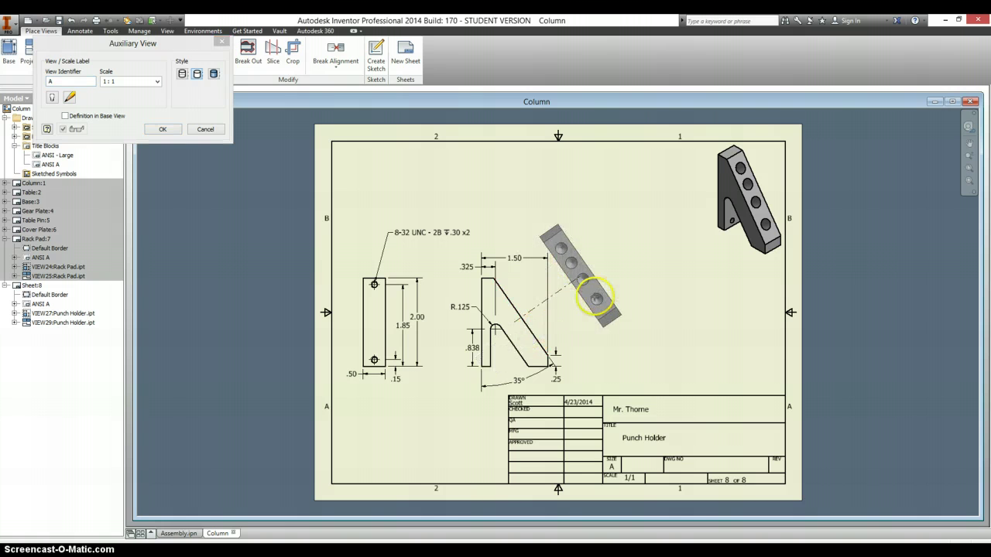
{"action": "left_click", "coordinate": [592, 279]}
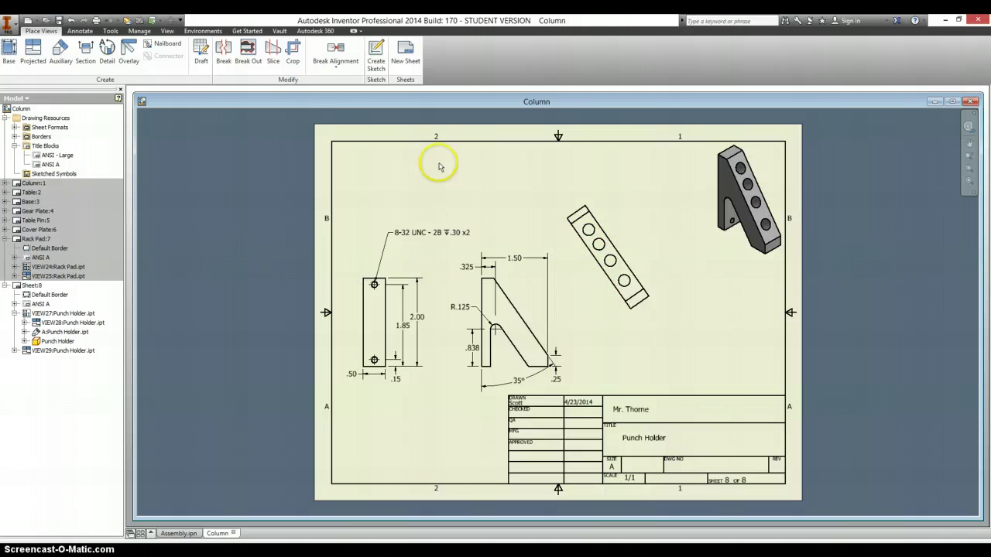
{"action": "left_click", "coordinate": [86, 33]}
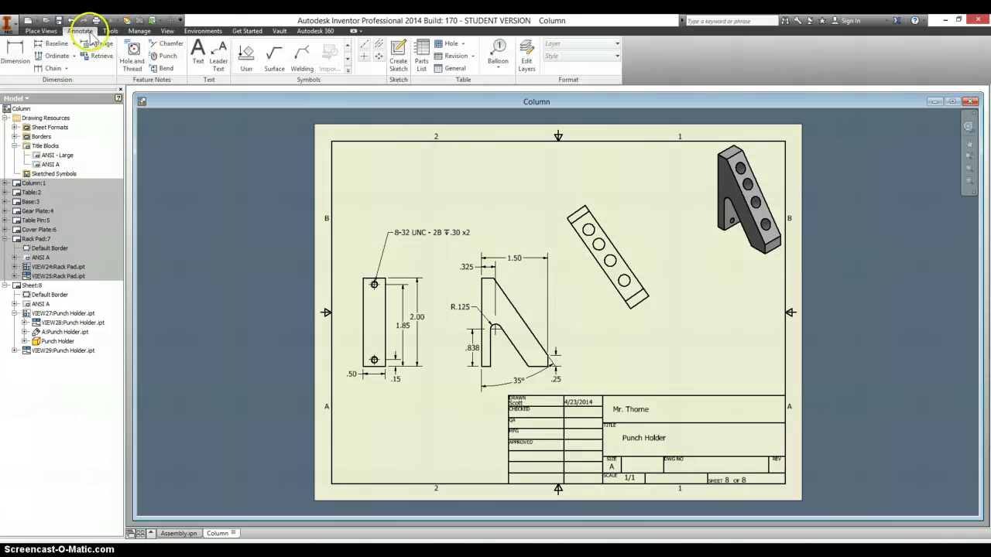
Add center marks and a connecting centerline to the four holes of auxiliary view A.
{"action": "left_click", "coordinate": [364, 56]}
{"action": "left_click", "coordinate": [600, 246]}
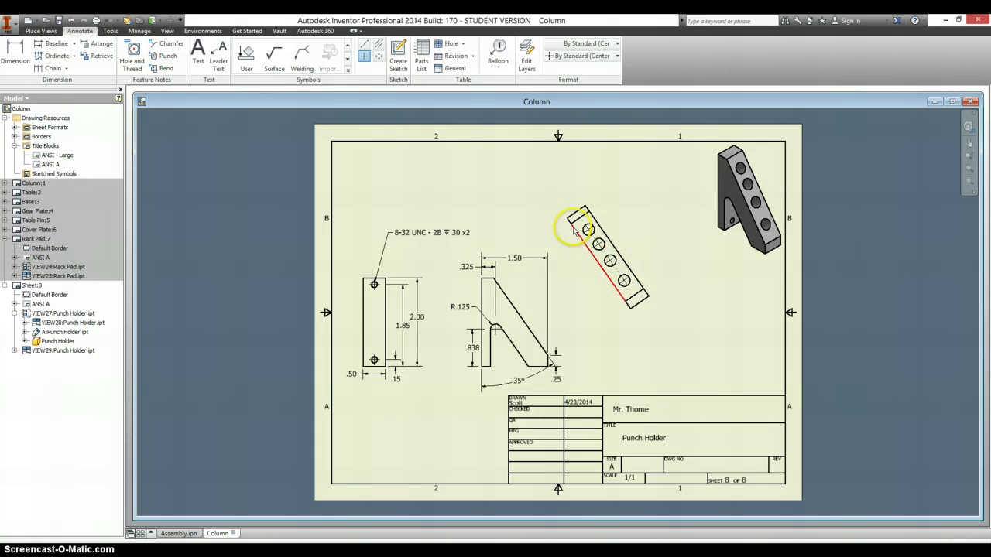
{"action": "scroll", "coordinate": [592, 224], "scroll_direction": "up", "scroll_amount": 5}
{"action": "scroll", "coordinate": [609, 243], "scroll_direction": "down", "scroll_amount": 2}
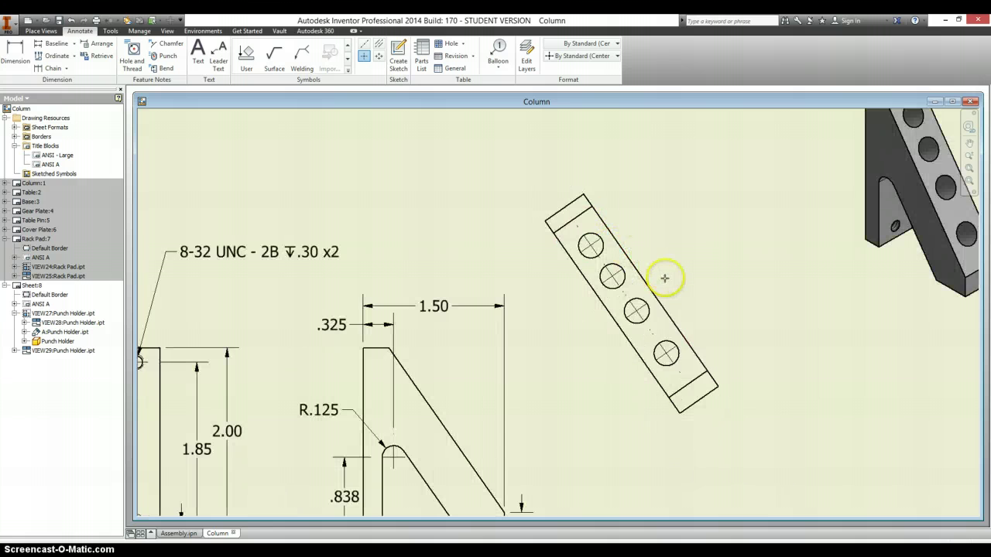
{"action": "key", "text": "d"}
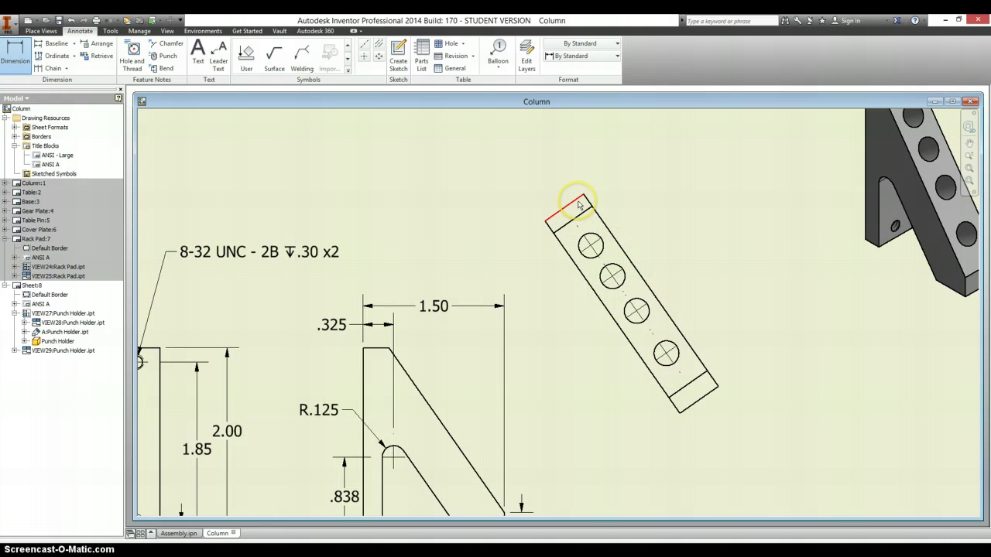
Check the reference dimensions, then dimension the first hole centre .34 from the top edge.
{"action": "key", "text": "alt+Tab"}
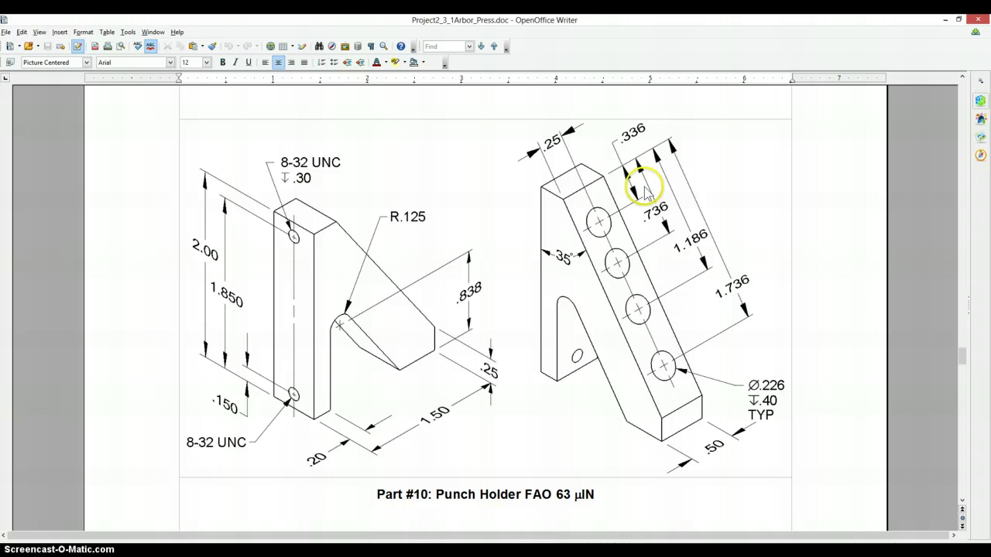
{"action": "key", "text": "alt+Tab"}
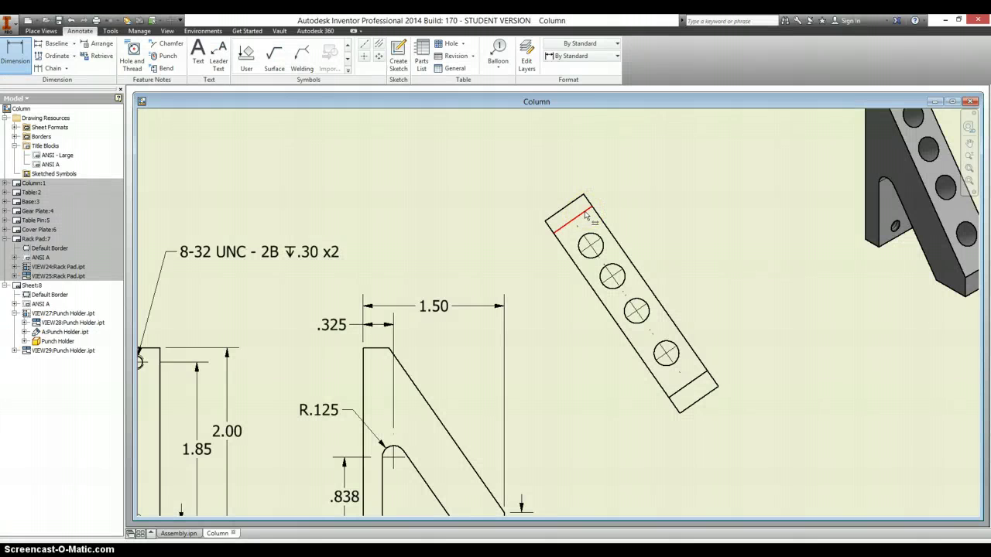
{"action": "key", "text": "alt+Tab"}
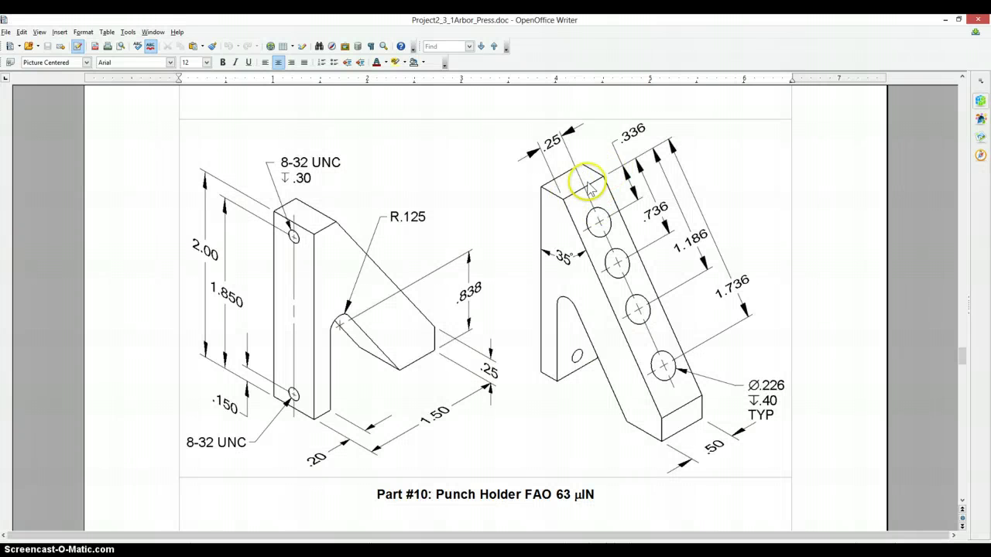
{"action": "key", "text": "alt+Tab"}
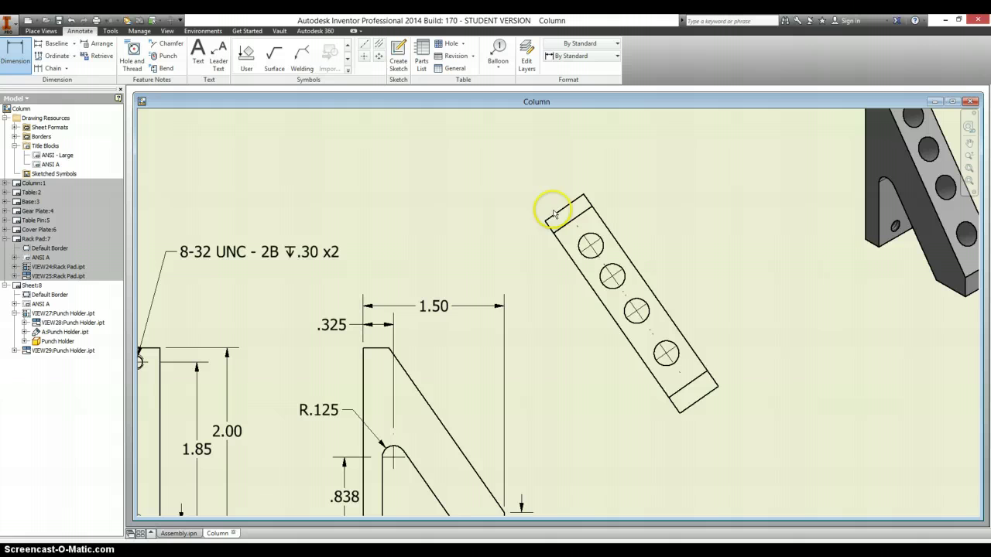
{"action": "left_click", "coordinate": [593, 232]}
{"action": "left_click", "coordinate": [591, 244]}
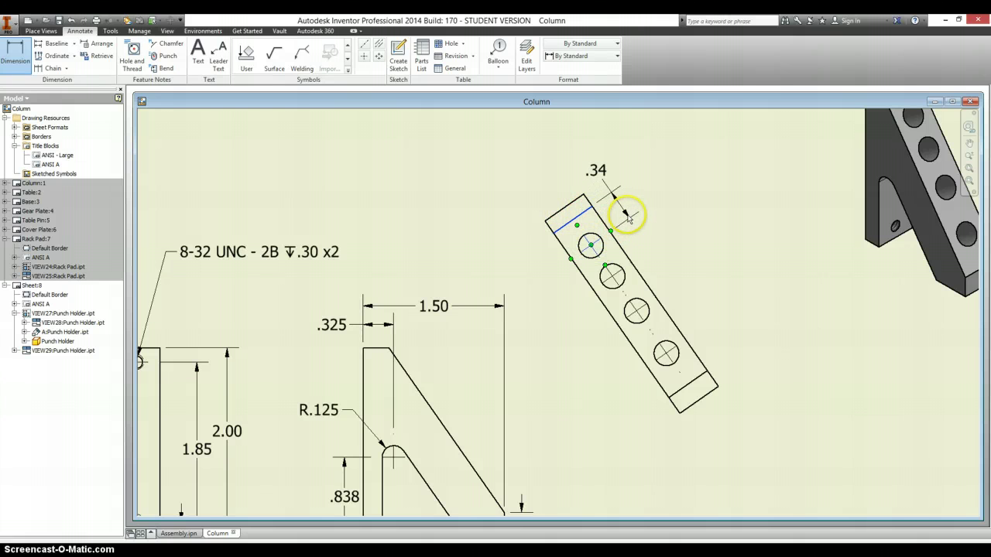
{"action": "left_click", "coordinate": [628, 216]}
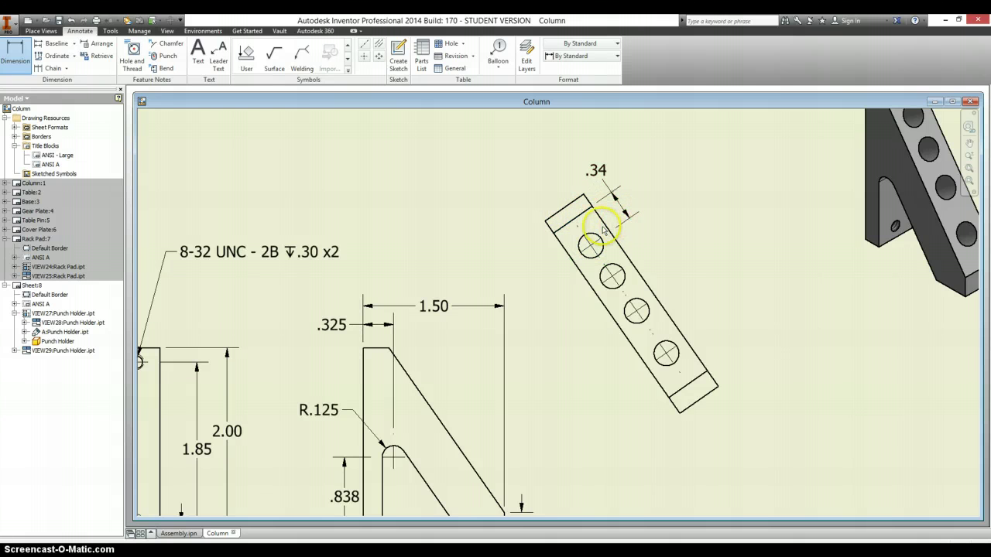
{"action": "left_click", "coordinate": [610, 274]}
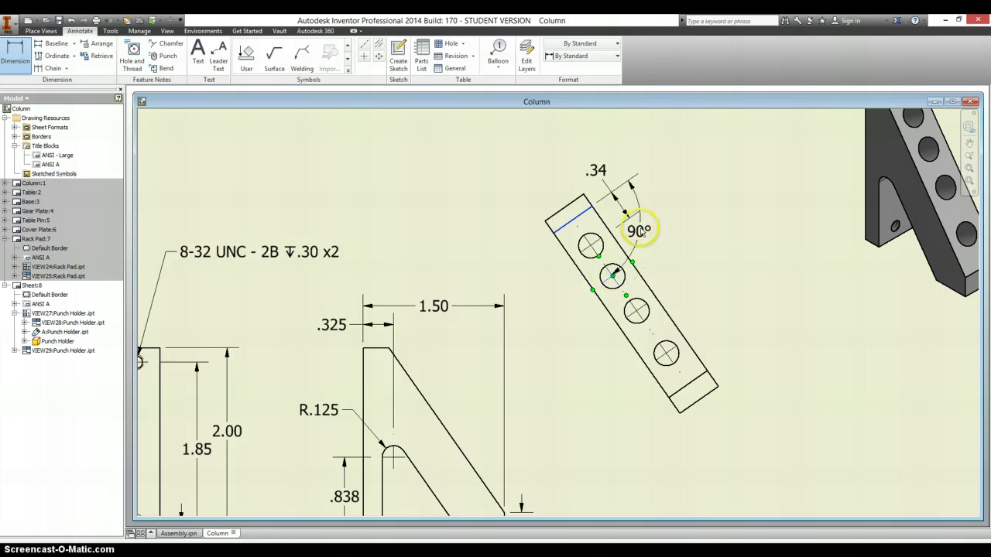
{"action": "key", "text": "Escape"}
Dimension the remaining hole centres .74, 1.19 and 1.74 from the top edge.
{"action": "left_click", "coordinate": [586, 212]}
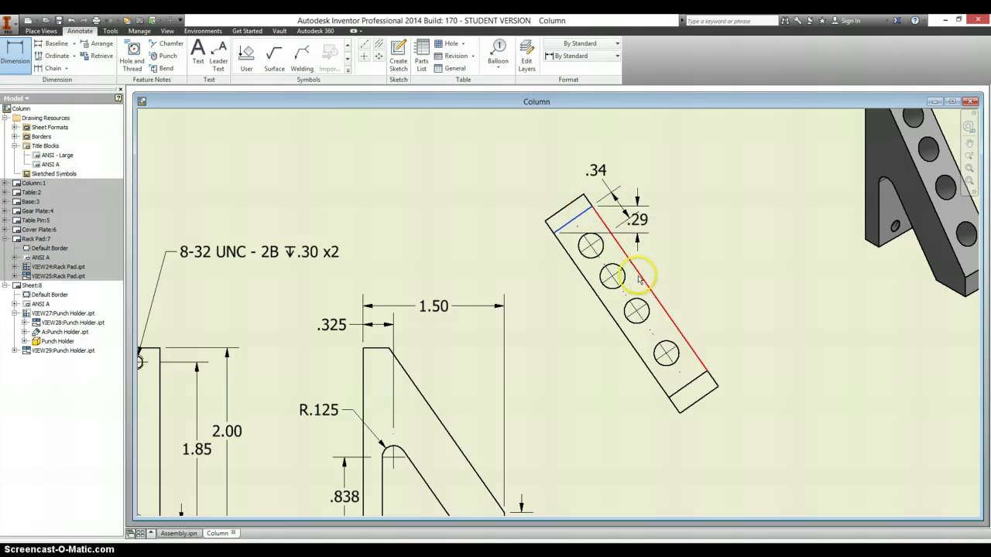
{"action": "left_click", "coordinate": [612, 274]}
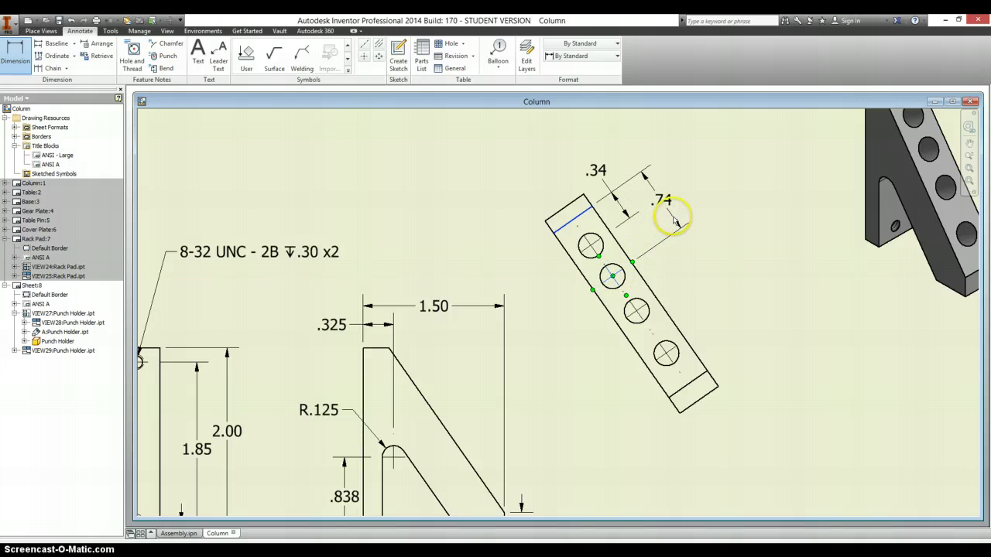
{"action": "left_click", "coordinate": [674, 221]}
{"action": "left_click", "coordinate": [584, 211]}
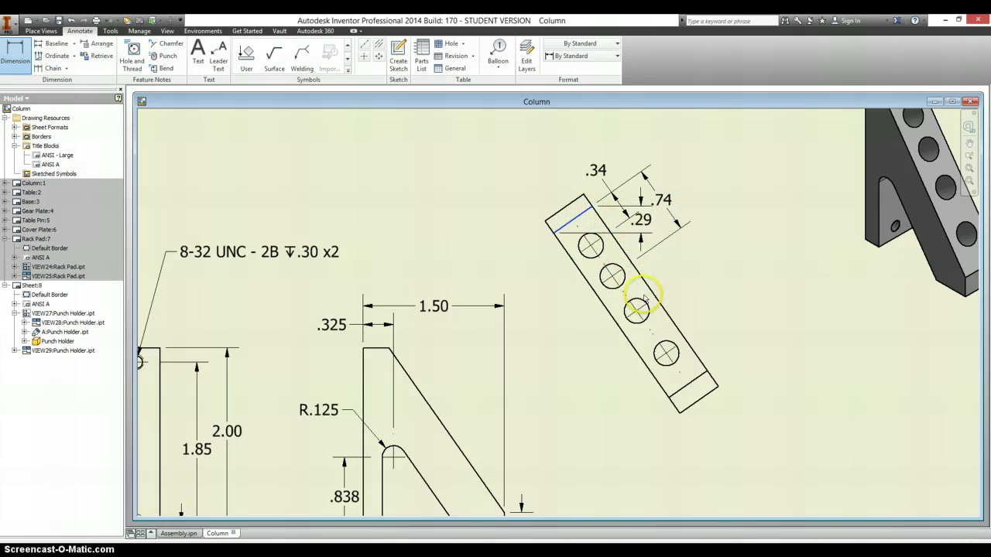
{"action": "left_click", "coordinate": [641, 308]}
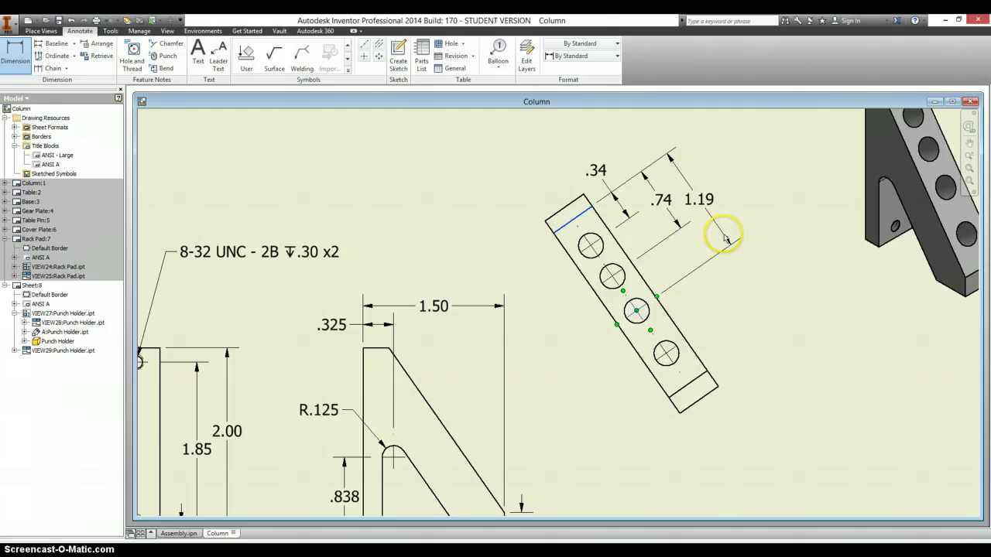
{"action": "left_click", "coordinate": [723, 229]}
{"action": "left_click", "coordinate": [588, 214]}
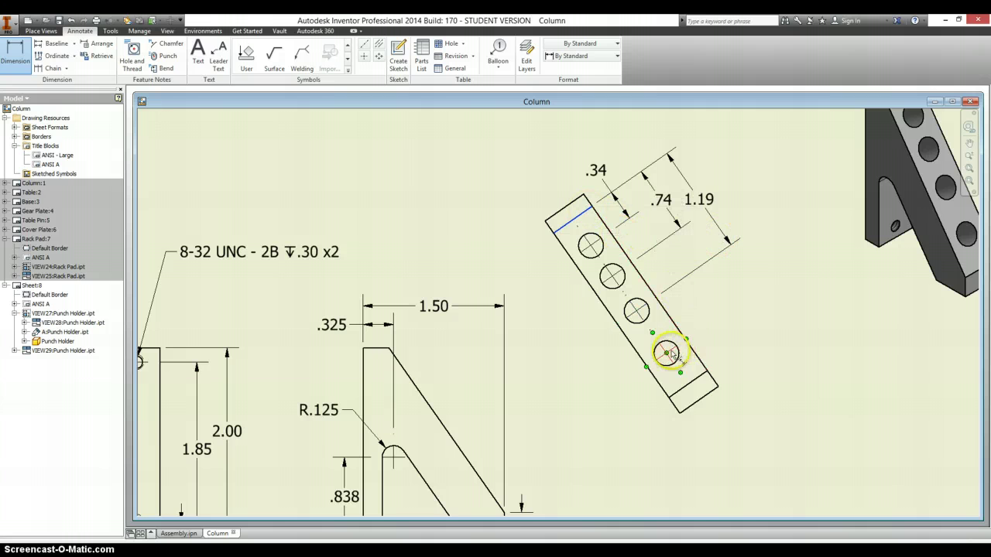
{"action": "left_click", "coordinate": [669, 354]}
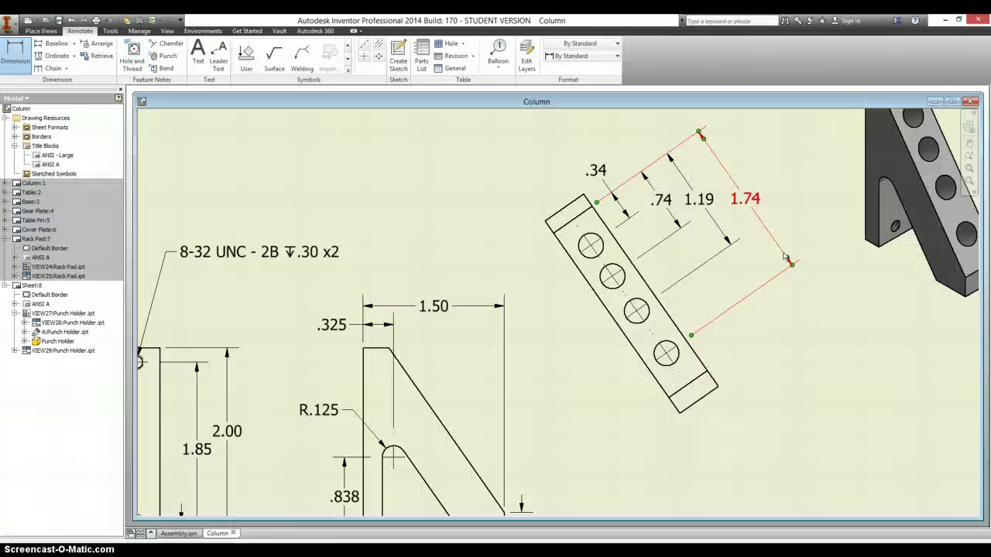
{"action": "left_click", "coordinate": [736, 256]}
{"action": "scroll", "coordinate": [688, 262], "scroll_direction": "down", "scroll_amount": 3}
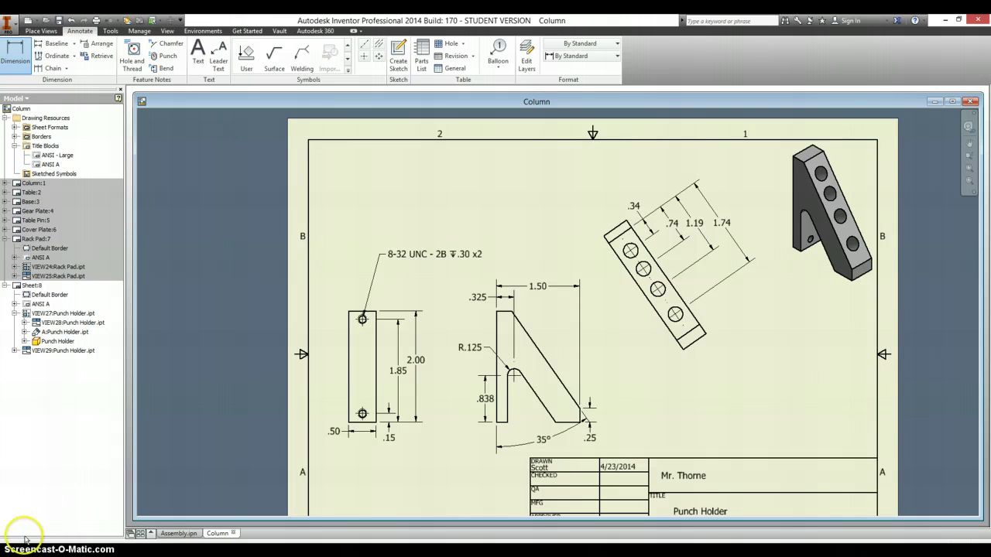
Finish the auxiliary view with a typical hole note, three-decimal spacings and a .25 width dimension.
{"action": "left_click", "coordinate": [277, 380]}
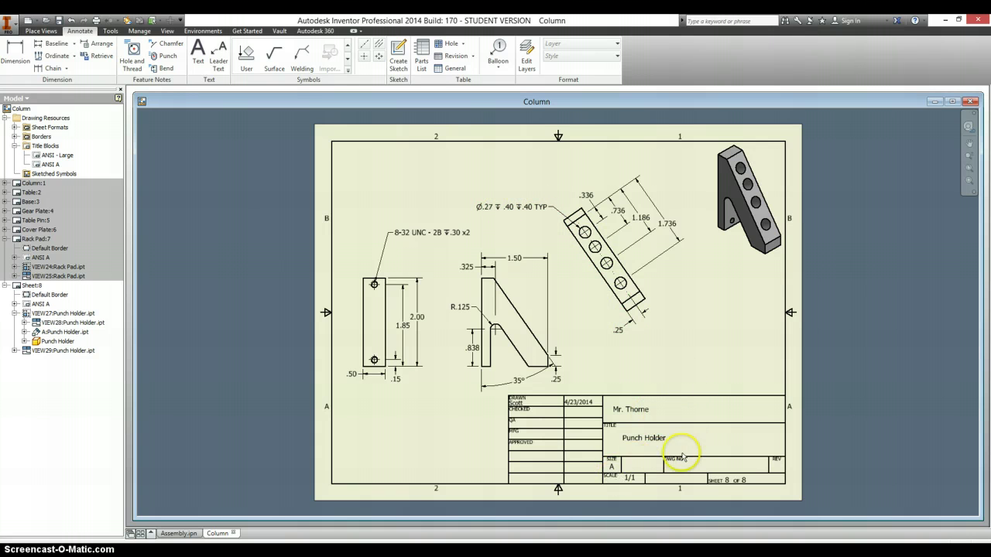
{"action": "left_click", "coordinate": [630, 474]}
Scroll the Writer project document to the Part #13 Gear reference drawing.
{"action": "key", "text": "alt+Tab"}
{"action": "scroll", "coordinate": [404, 302], "scroll_direction": "down", "scroll_amount": 15}
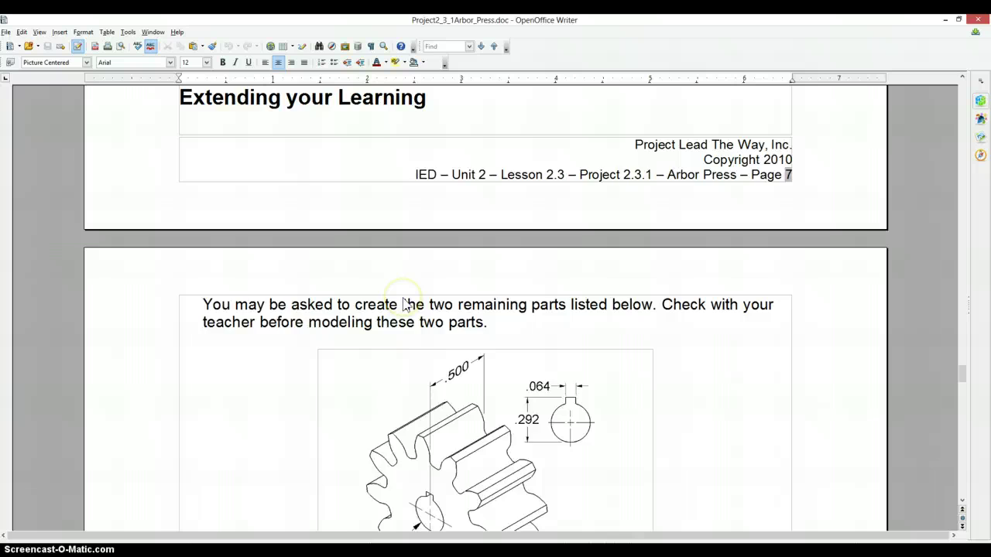
{"action": "scroll", "coordinate": [404, 304], "scroll_direction": "up", "scroll_amount": 3}
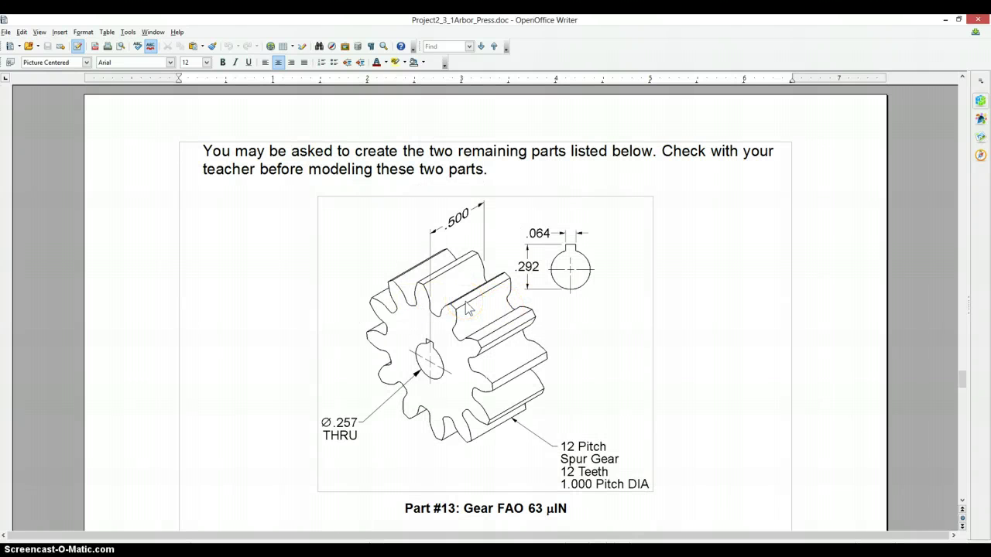
{"action": "scroll", "coordinate": [467, 308], "scroll_direction": "down", "scroll_amount": 20}
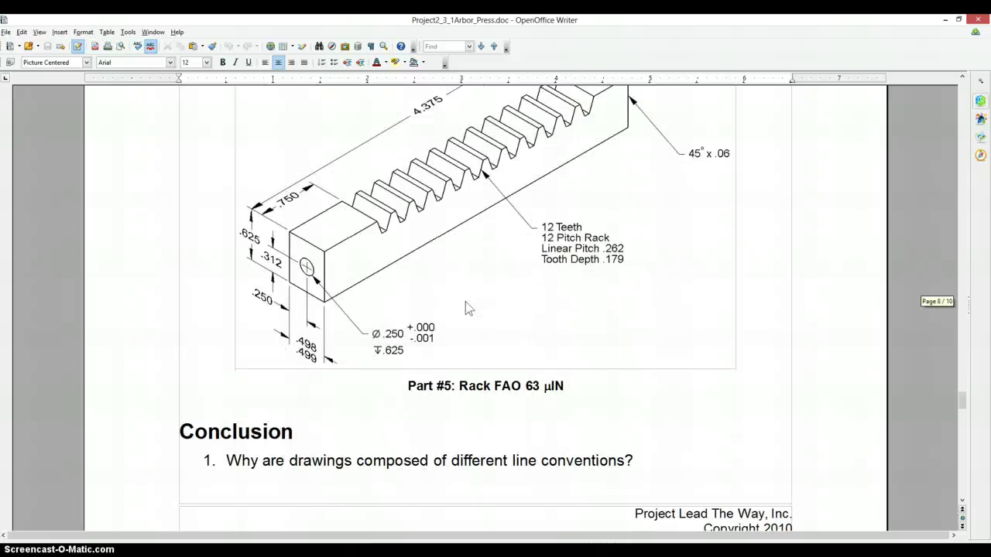
{"action": "scroll", "coordinate": [465, 303], "scroll_direction": "up", "scroll_amount": 20}
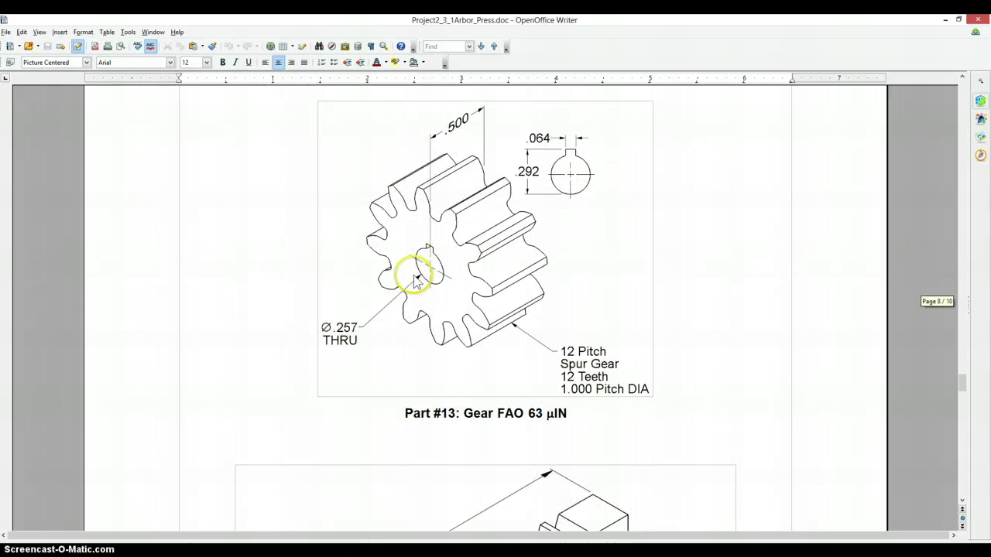
{"action": "scroll", "coordinate": [451, 282], "scroll_direction": "up", "scroll_amount": 2}
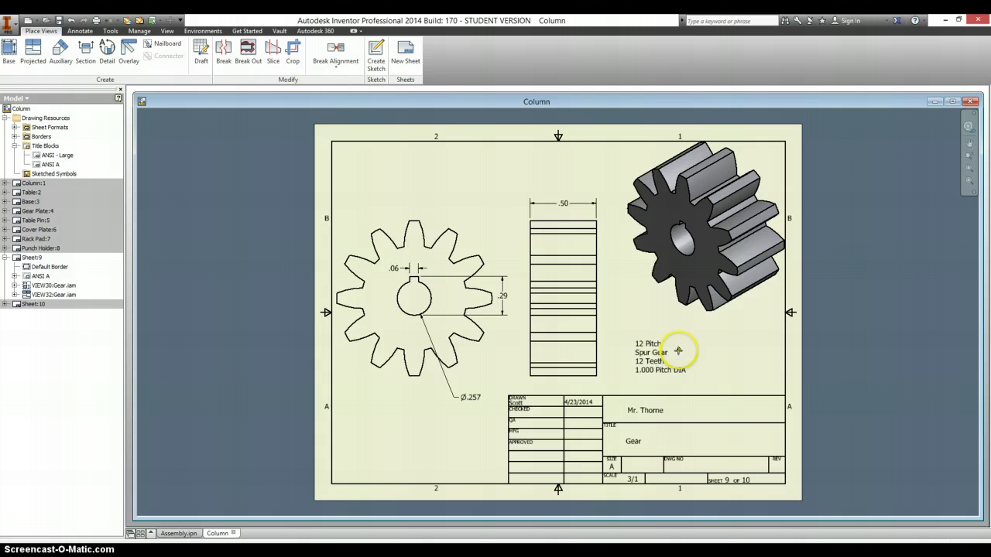
Compare the Gear sheet with its reference, then scroll Writer to the Part #5 Rack drawing.
{"action": "key", "text": "alt+Tab"}
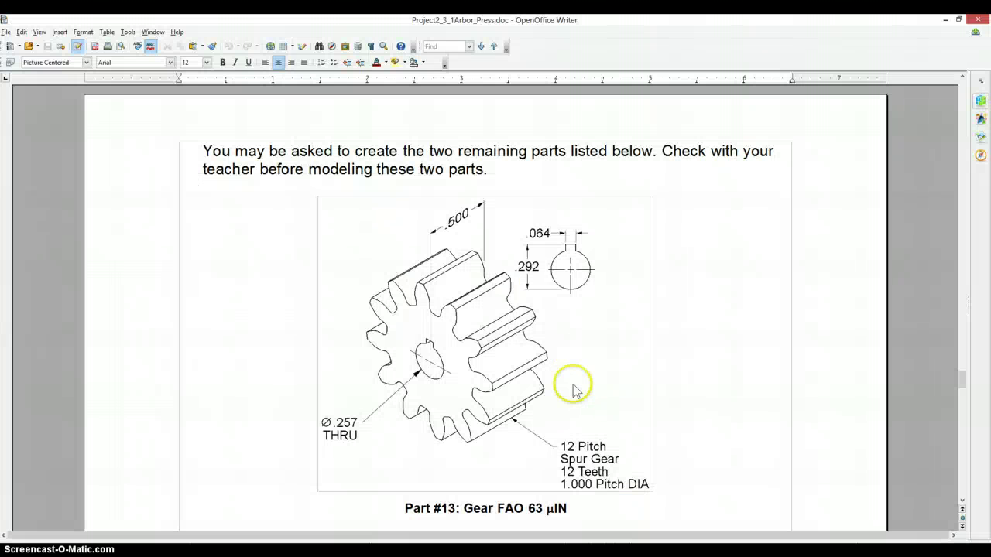
{"action": "key", "text": "alt+Tab"}
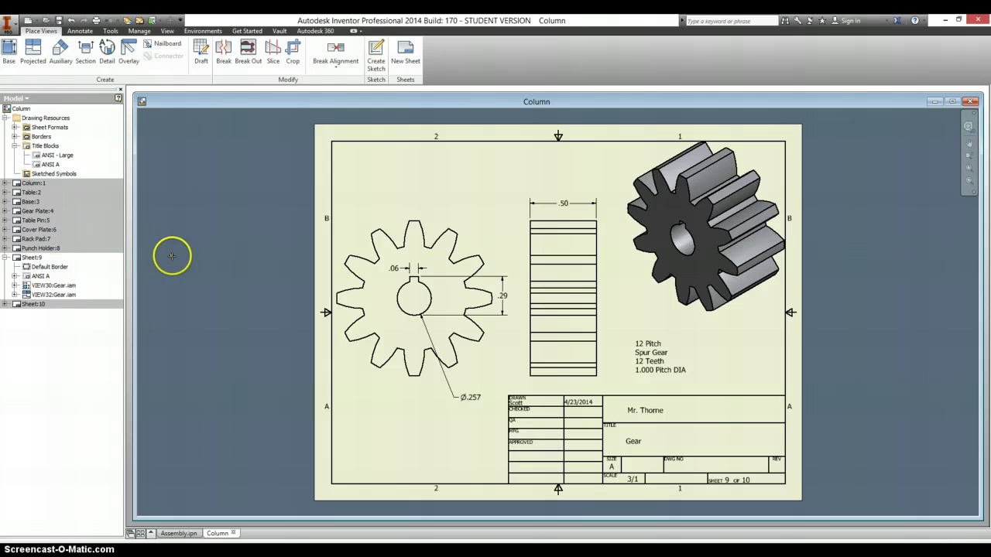
{"action": "key", "text": "alt+Tab"}
{"action": "scroll", "coordinate": [253, 294], "scroll_direction": "down", "scroll_amount": 6}
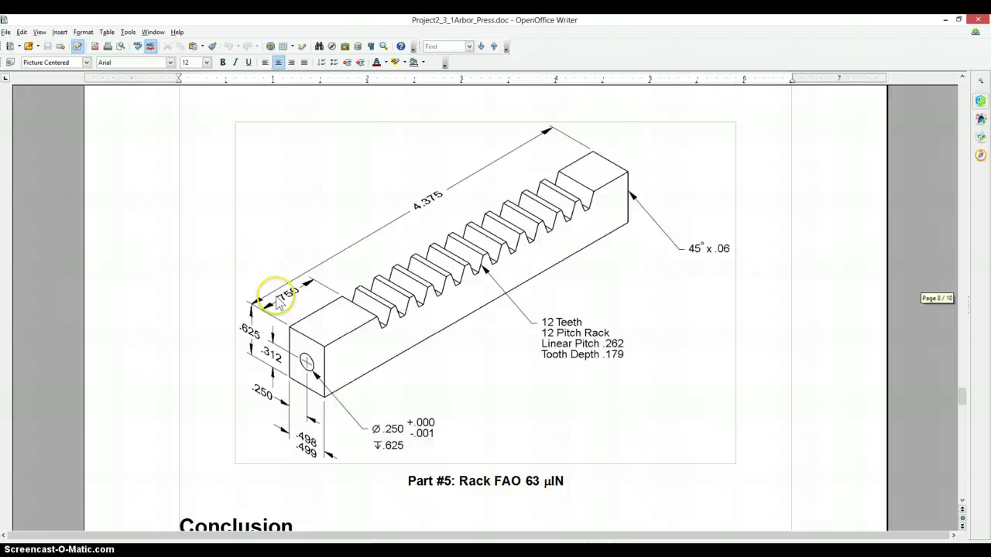
Go back to Inventor to show the finished Rack drawing on Sheet 10.
{"action": "key", "text": "alt+Tab"}
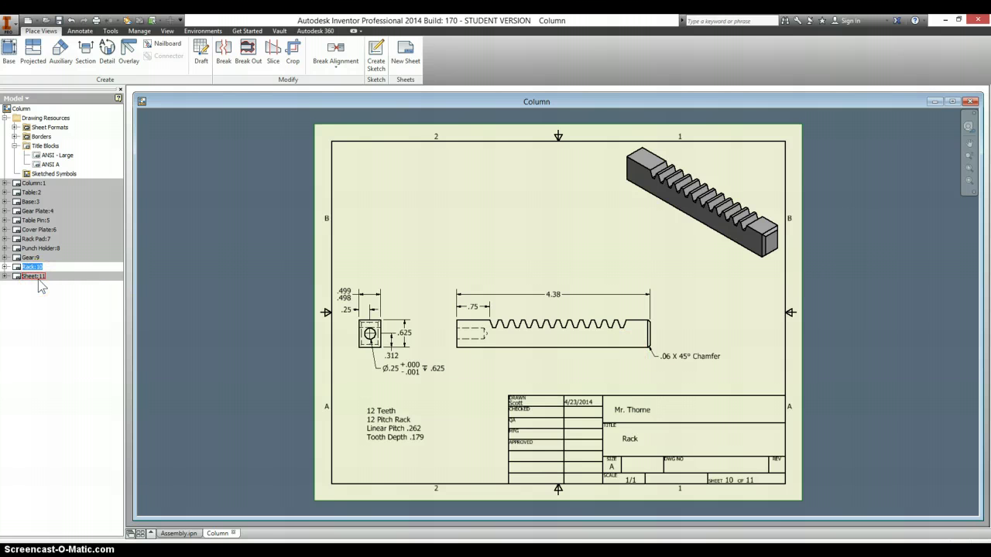
Place an Iso Top Right exploded base view of Assembly.ipn on the left of Sheet 11.
{"action": "left_click", "coordinate": [181, 280]}
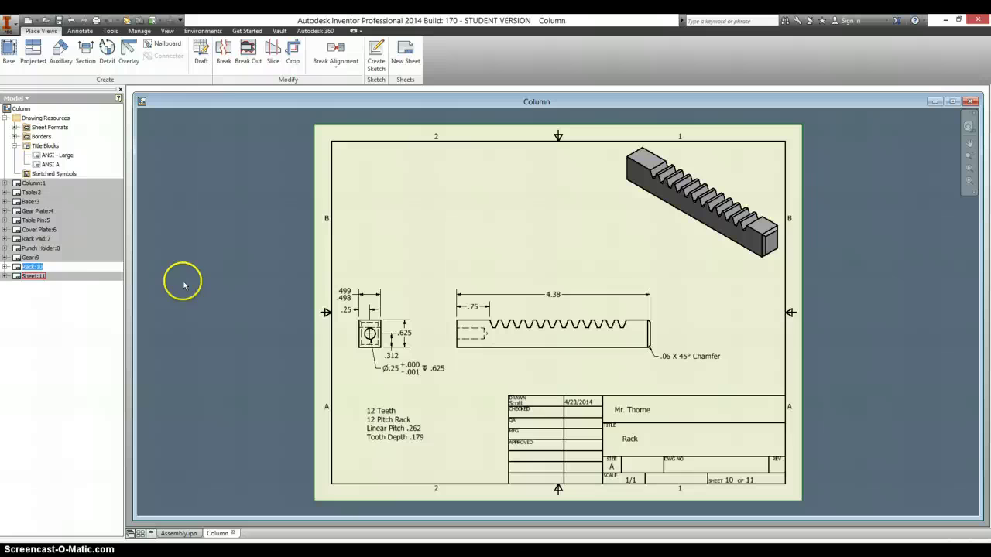
{"action": "double_click", "coordinate": [35, 277]}
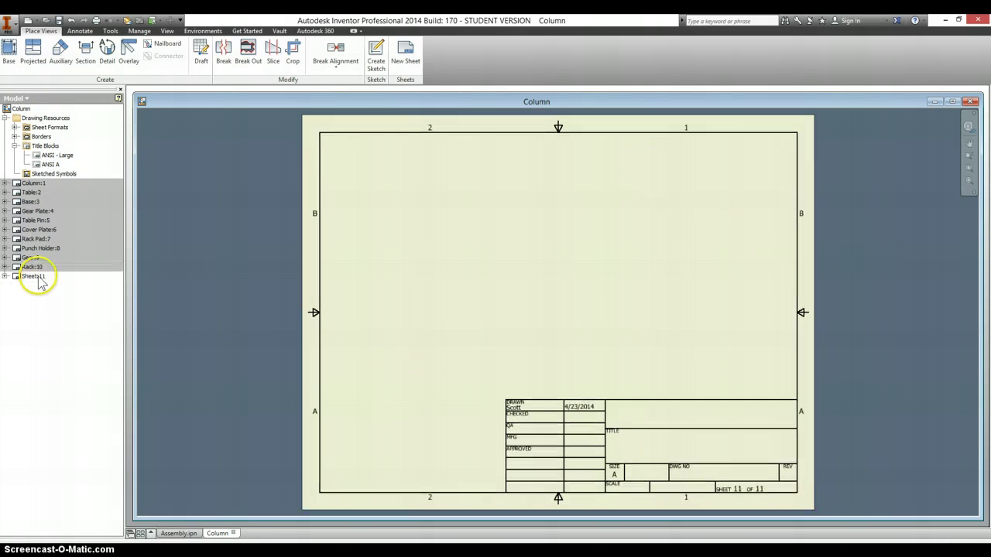
{"action": "left_click", "coordinate": [11, 54]}
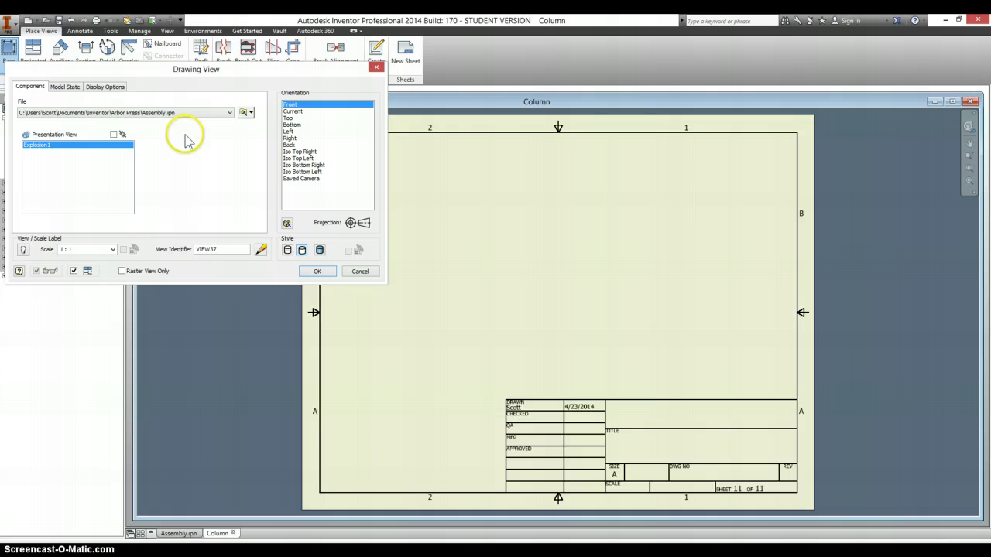
{"action": "left_click", "coordinate": [301, 152]}
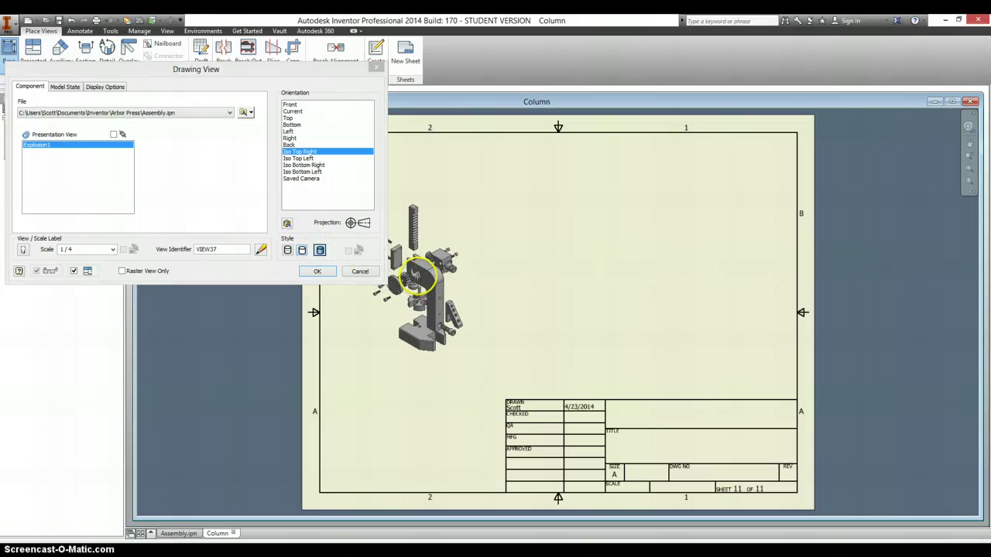
{"action": "left_click", "coordinate": [415, 275]}
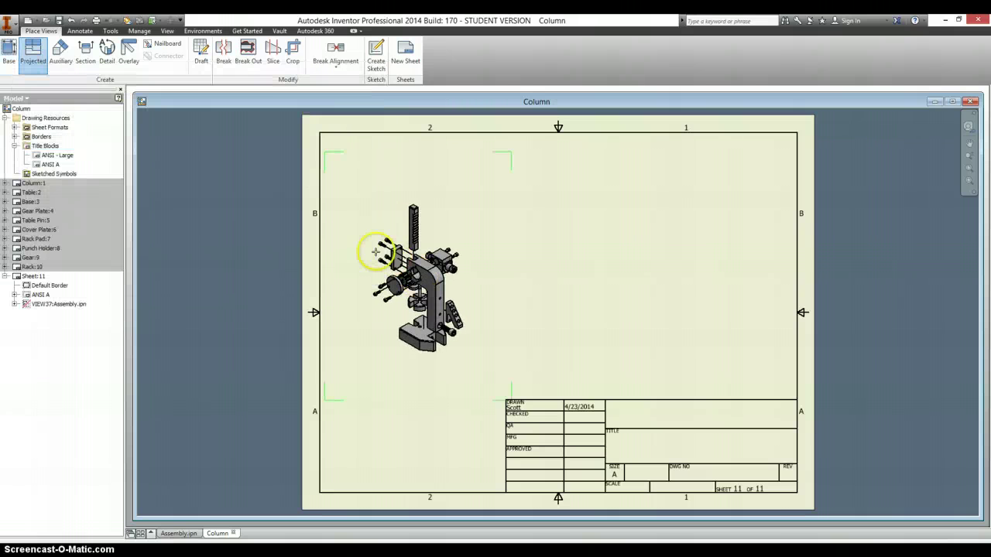
Place an Iso Top Right base view of Assembly.iam to the right of the exploded view.
{"action": "left_click", "coordinate": [10, 51]}
{"action": "left_click", "coordinate": [242, 110]}
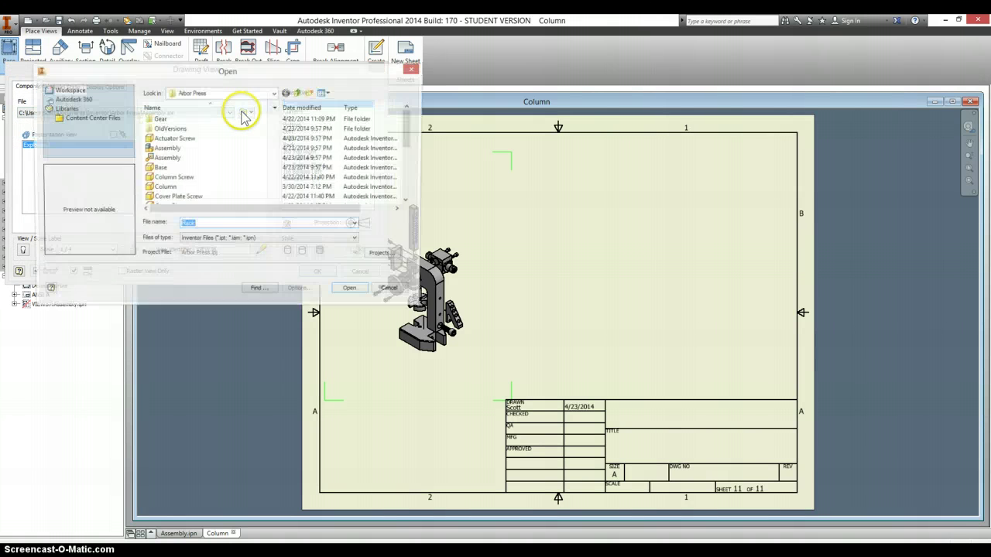
{"action": "left_click", "coordinate": [166, 148]}
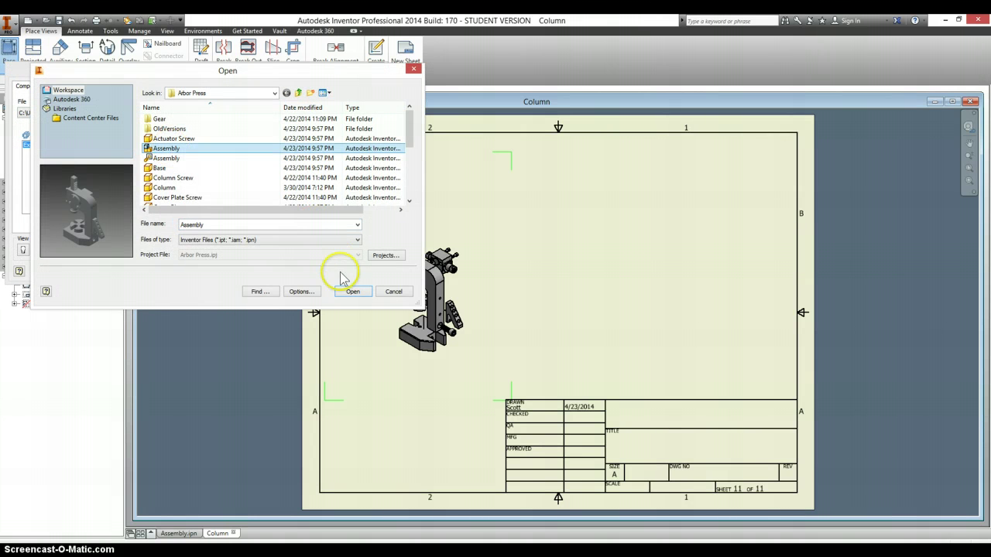
{"action": "left_click", "coordinate": [350, 291]}
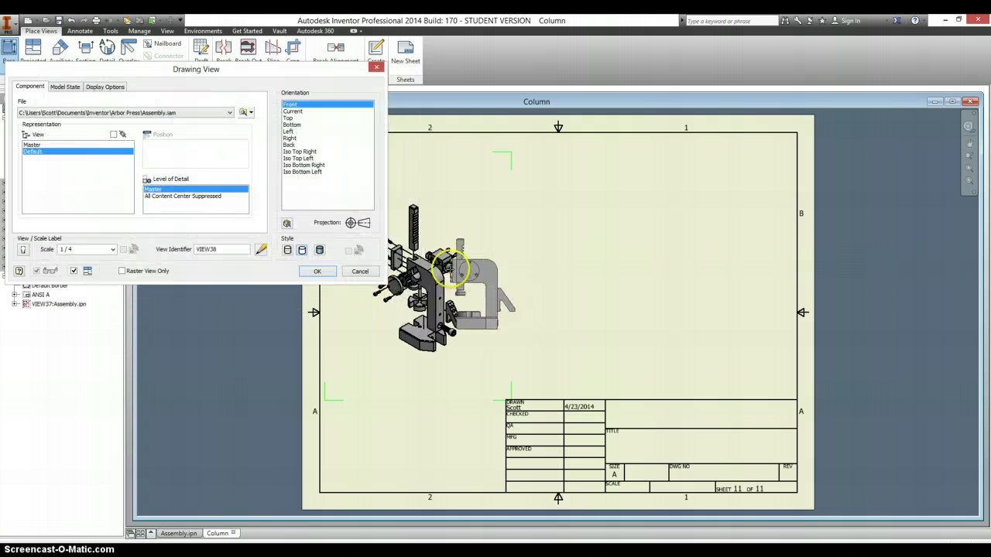
{"action": "left_click", "coordinate": [302, 151]}
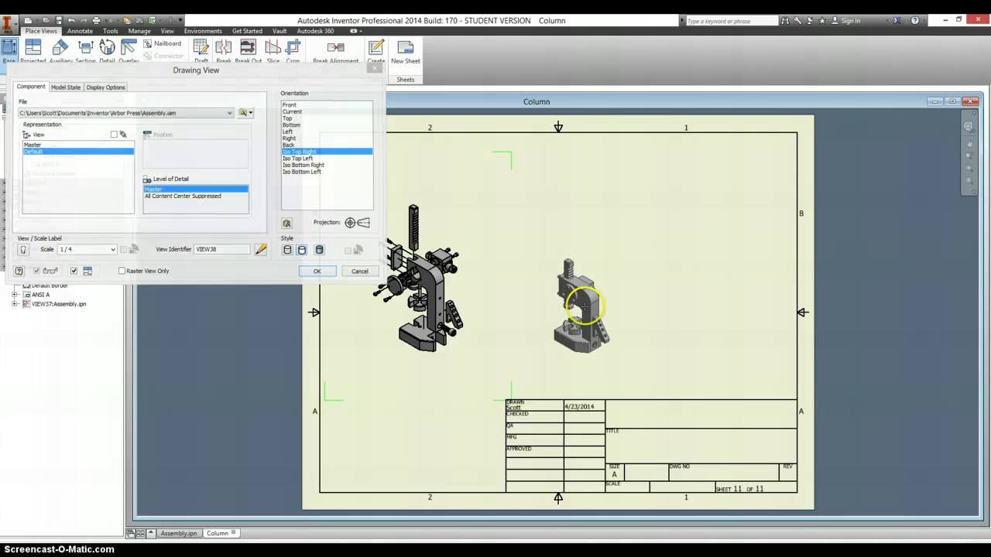
{"action": "left_click", "coordinate": [584, 307]}
{"action": "right_click", "coordinate": [496, 231]}
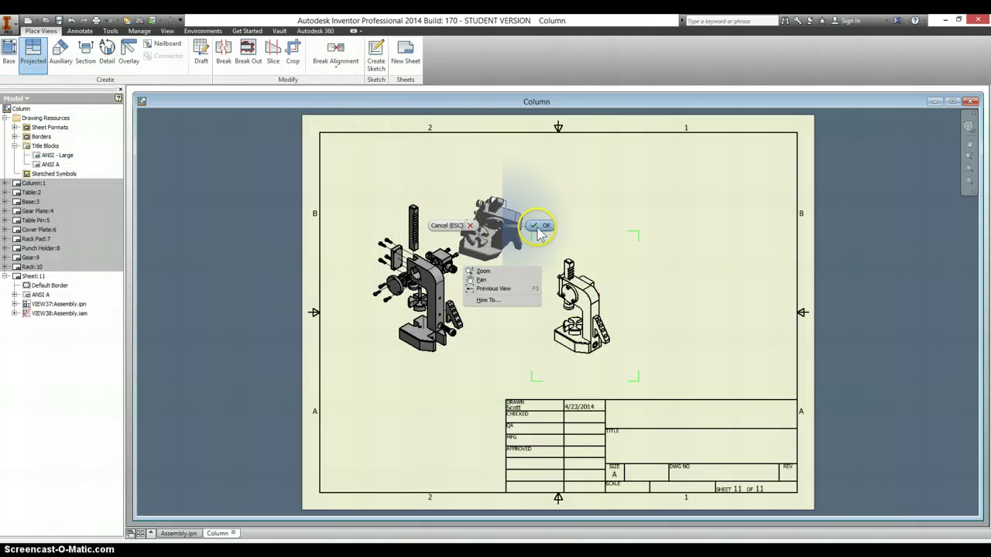
{"action": "left_click", "coordinate": [542, 226]}
Change the assembled view's style to Shaded.
{"action": "double_click", "coordinate": [582, 365]}
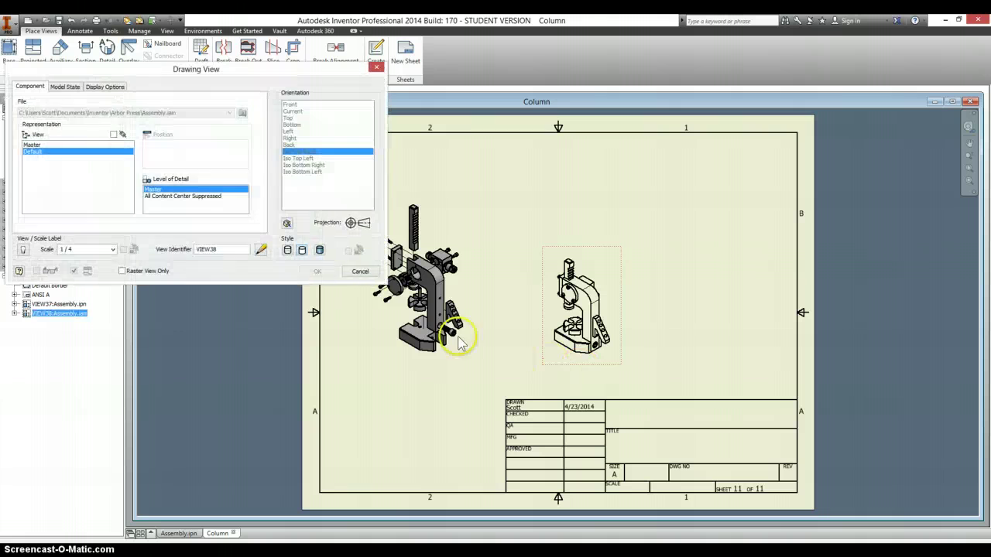
{"action": "left_click", "coordinate": [321, 252]}
{"action": "left_click", "coordinate": [317, 270]}
{"action": "left_click", "coordinate": [452, 261]}
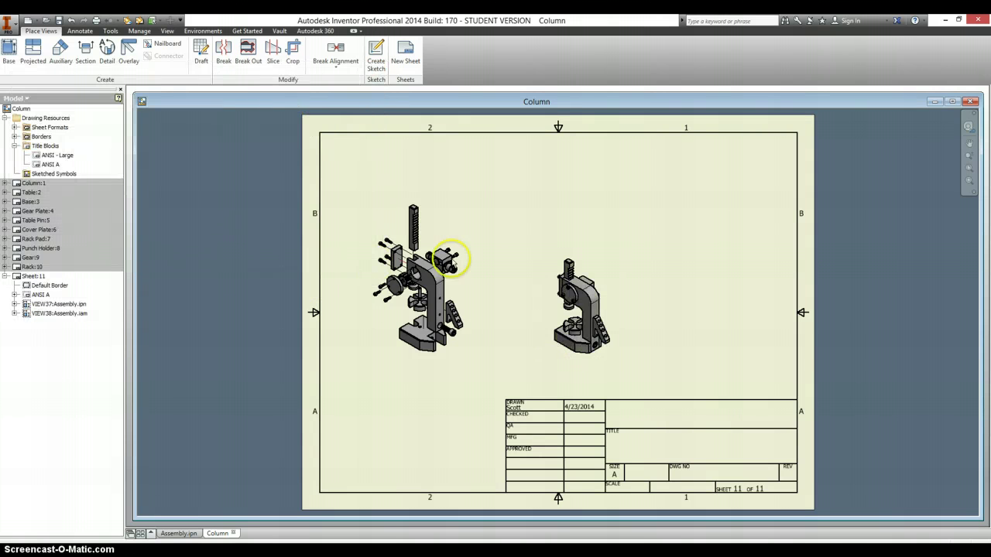
Place the 17-item Assembly.iam parts list at the border's top-right corner and move the assembled view beneath the exploded view.
{"action": "left_click", "coordinate": [80, 30]}
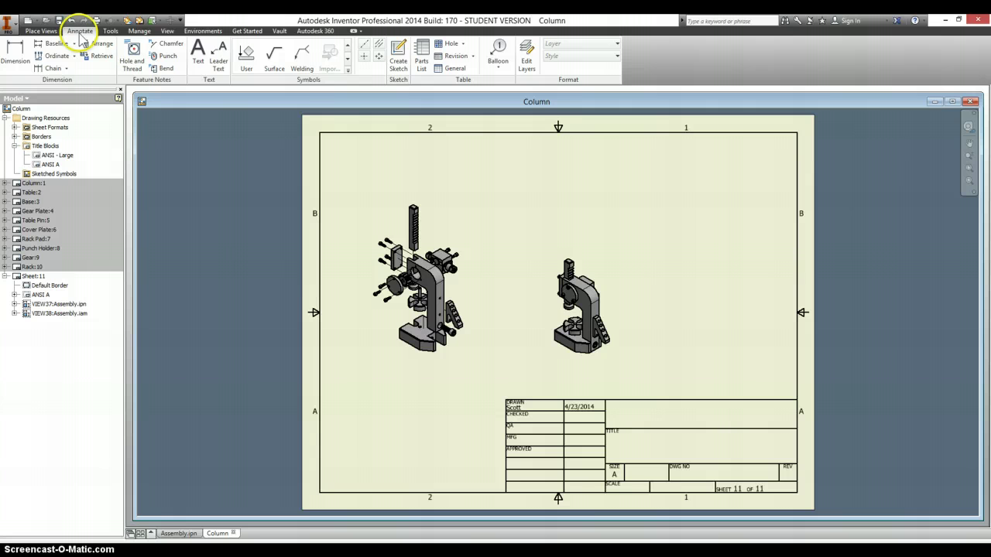
{"action": "left_click", "coordinate": [421, 60]}
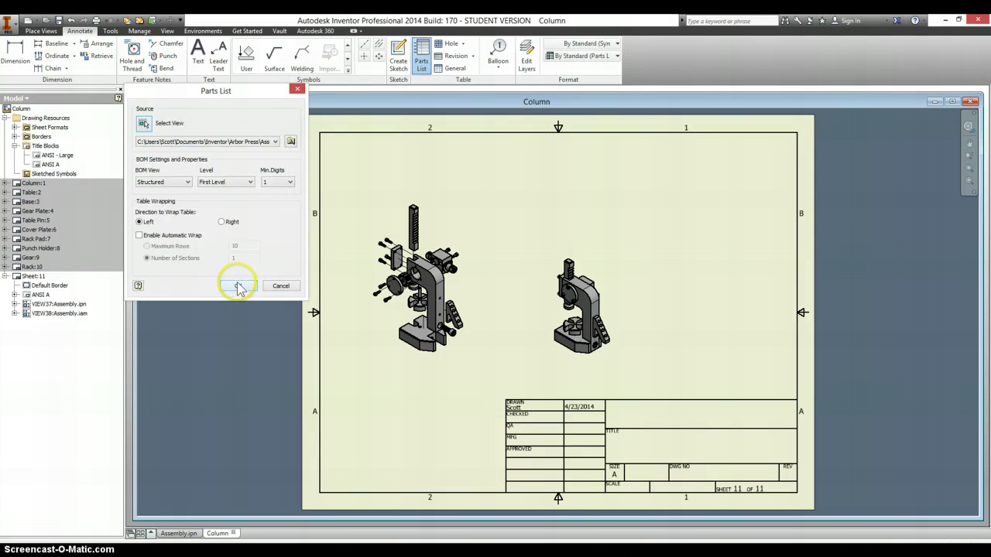
{"action": "left_click", "coordinate": [238, 285]}
{"action": "left_click", "coordinate": [260, 232]}
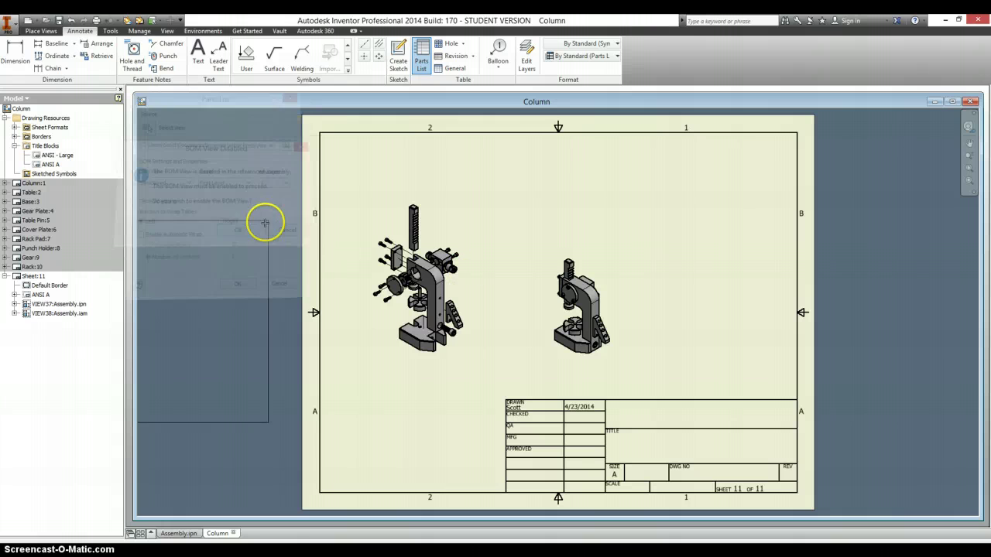
{"action": "left_click", "coordinate": [797, 133]}
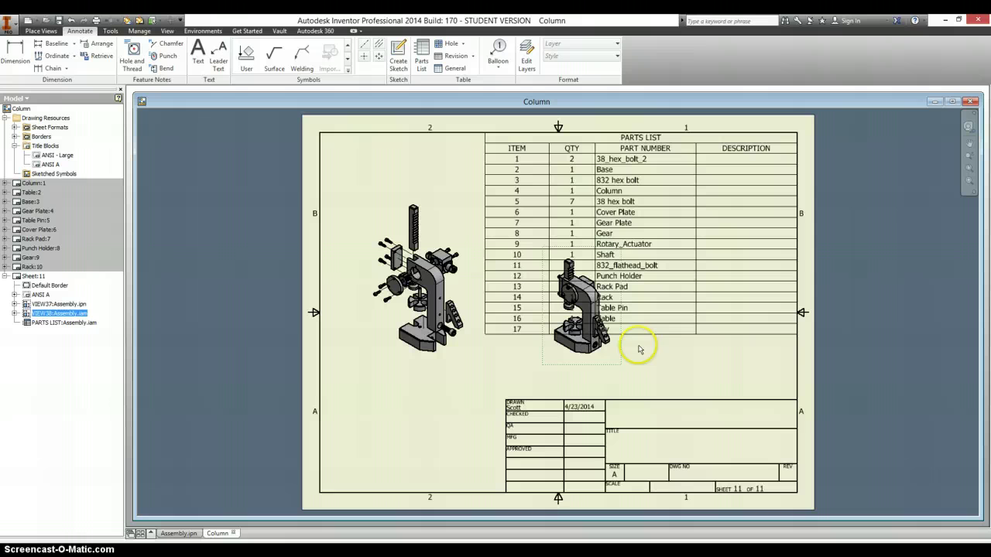
{"action": "left_click_drag", "start_coordinate": [582, 353], "coordinate": [417, 468]}
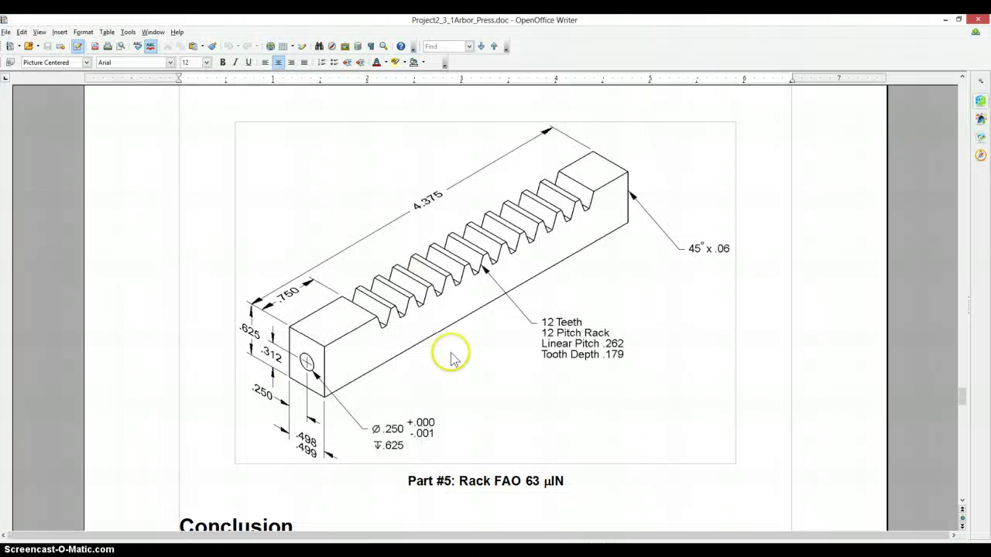
Open the 17-row Assembly.iam parts list in Edit Parts List to review its part numbers and quantities.
{"action": "scroll", "coordinate": [453, 352], "scroll_direction": "down", "scroll_amount": 10}
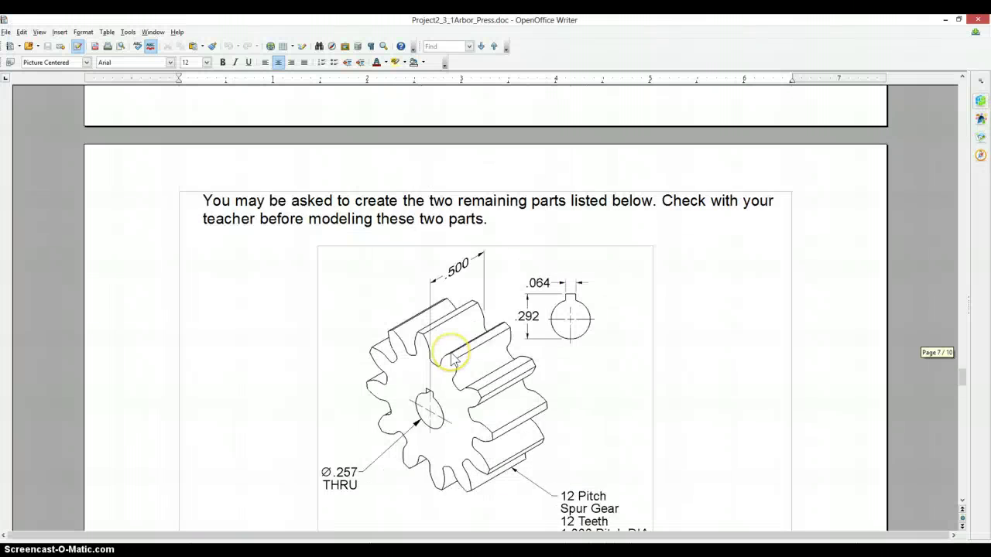
{"action": "scroll", "coordinate": [453, 352], "scroll_direction": "up", "scroll_amount": 10}
{"action": "left_click_drag", "start_coordinate": [969, 346], "coordinate": [948, 162]}
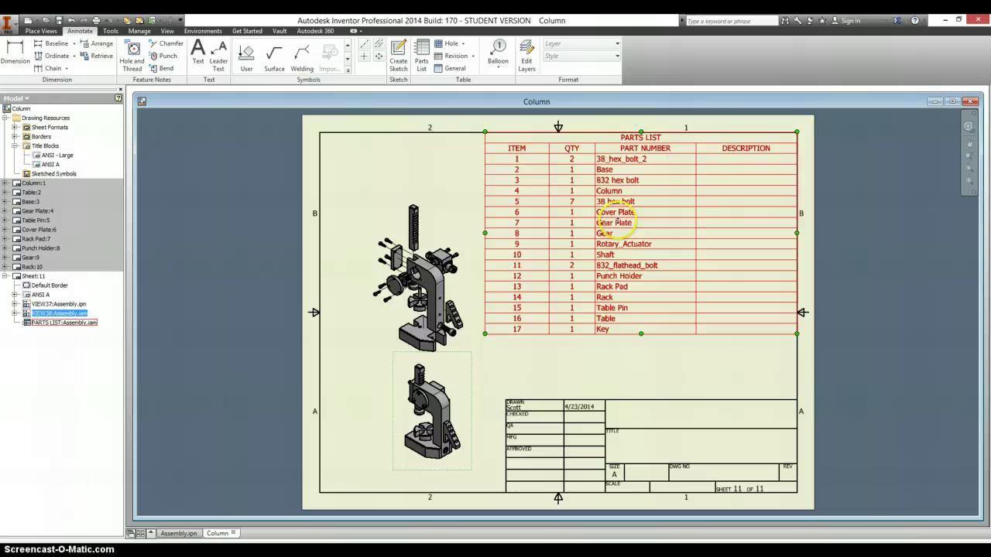
{"action": "right_click", "coordinate": [616, 216]}
{"action": "left_click", "coordinate": [649, 288]}
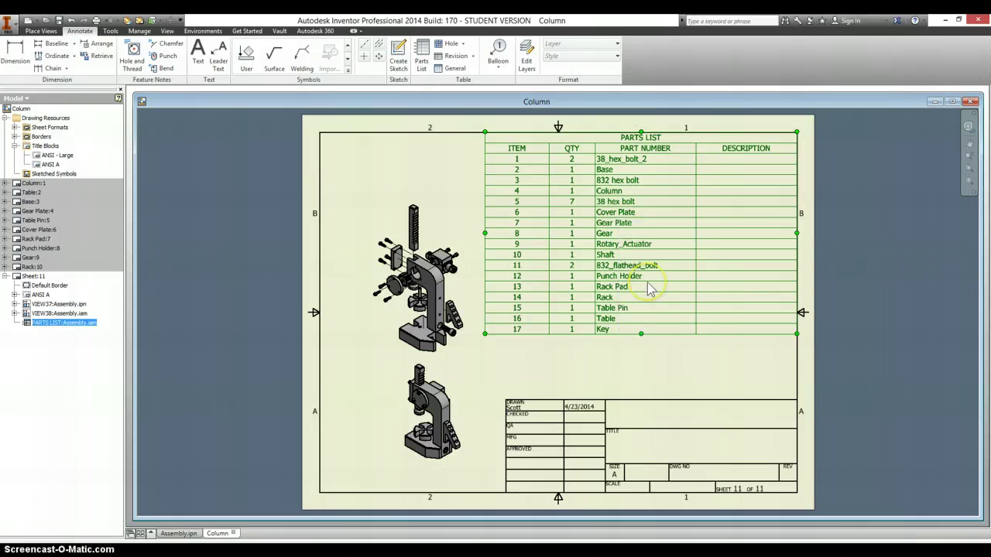